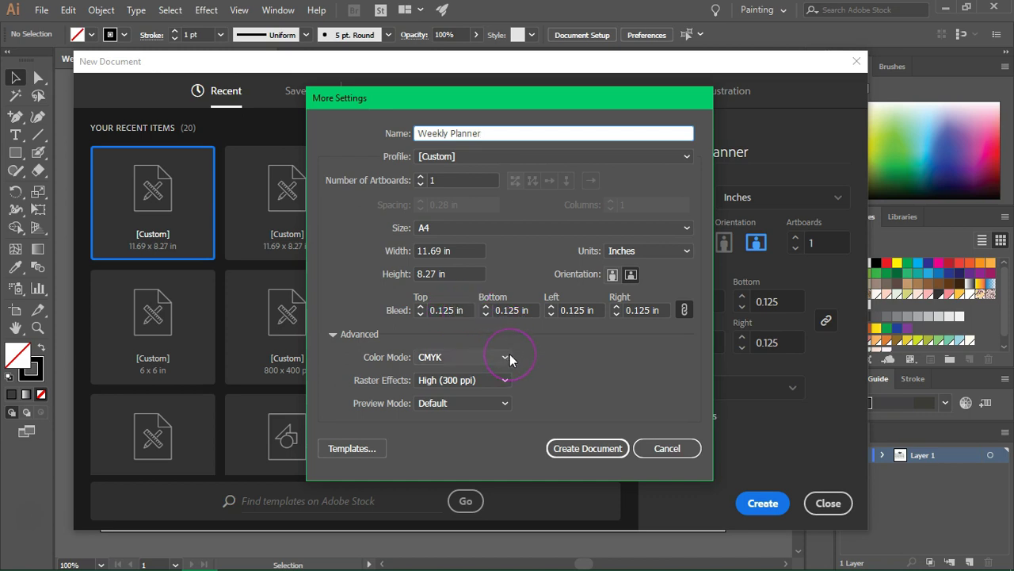
Step: Create the A4 landscape Weekly Planner document with bleed, in CMYK
left_click(508, 382)
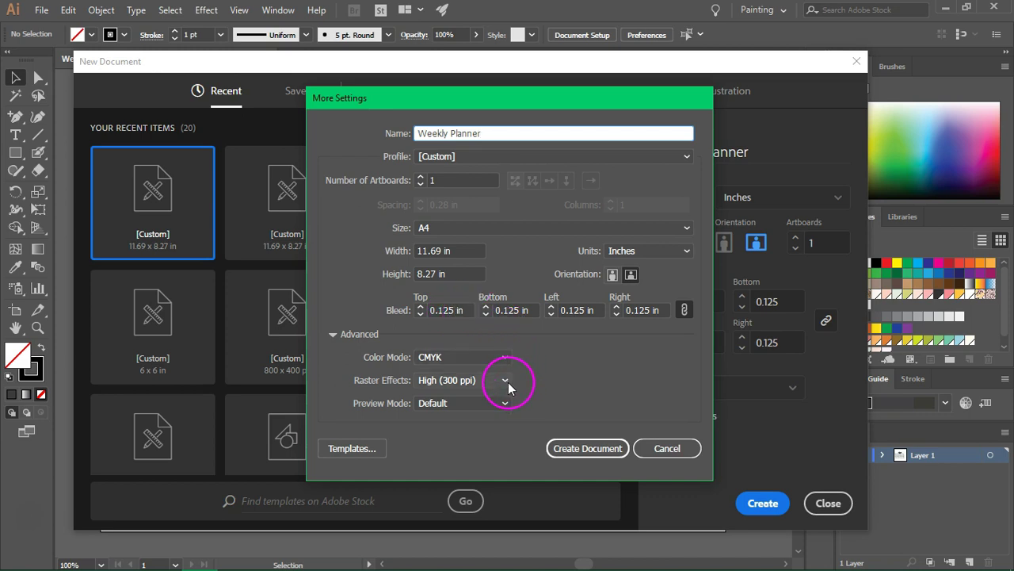
left_click(551, 453)
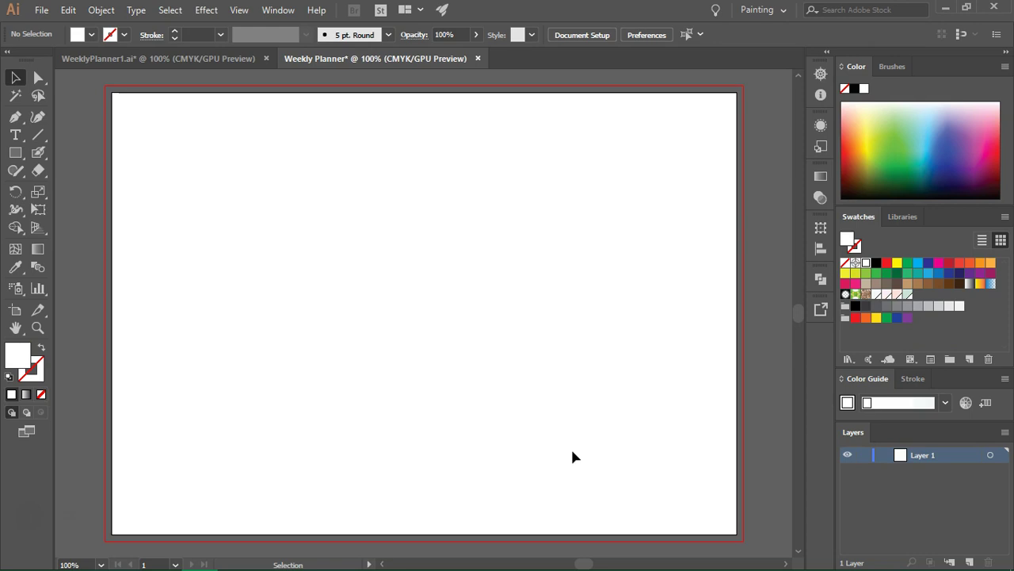
Step: Draw a pale full-width rectangle across the page top, tilted about 7.5° and nudged upward
left_click(15, 152)
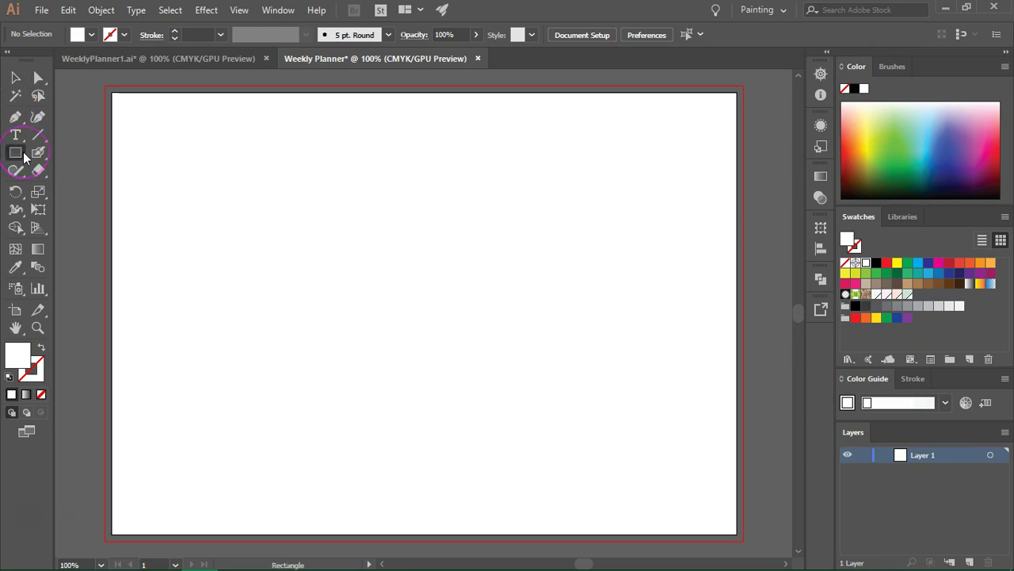
left_click(876, 294)
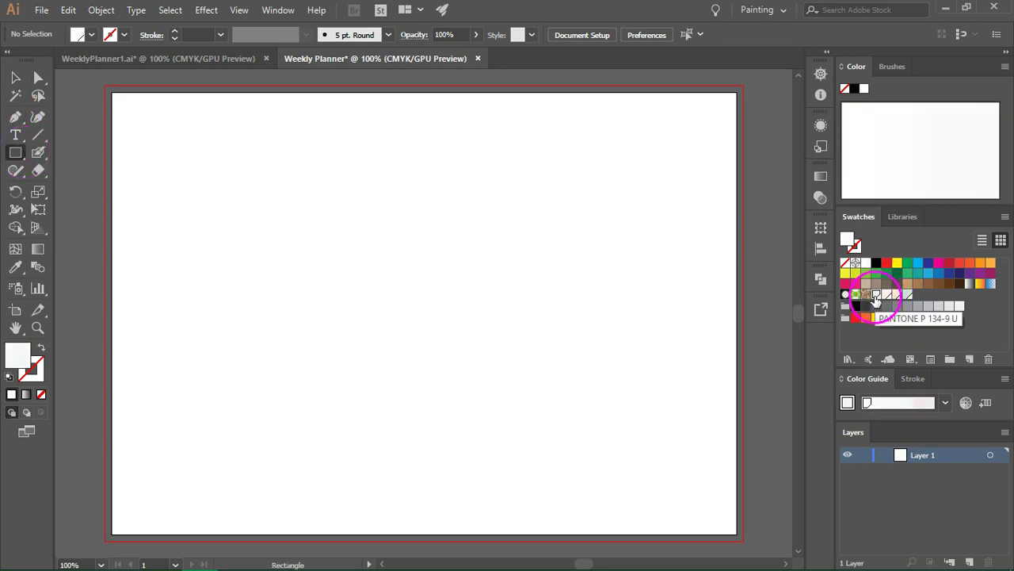
mouse_move(58, 149)
left_mouse_down()
mouse_move(497, 252)
mouse_move(791, 262)
mouse_move(776, 201)
mouse_move(776, 220)
mouse_move(777, 211)
left_mouse_up()
key("v")
mouse_move(616, 189)
left_mouse_down()
mouse_move(610, 174)
mouse_move(620, 159)
left_mouse_up()
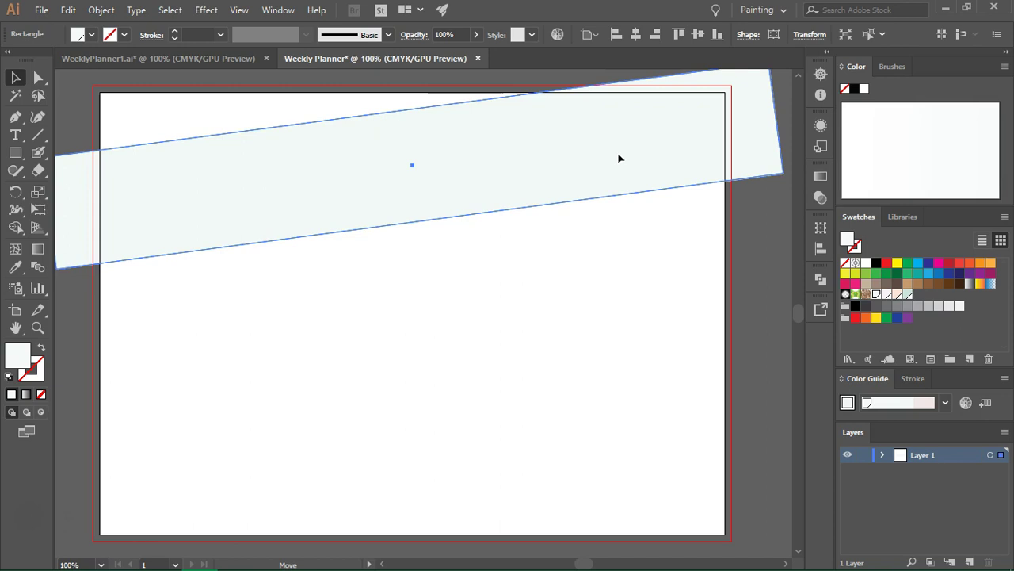
left_click(742, 217)
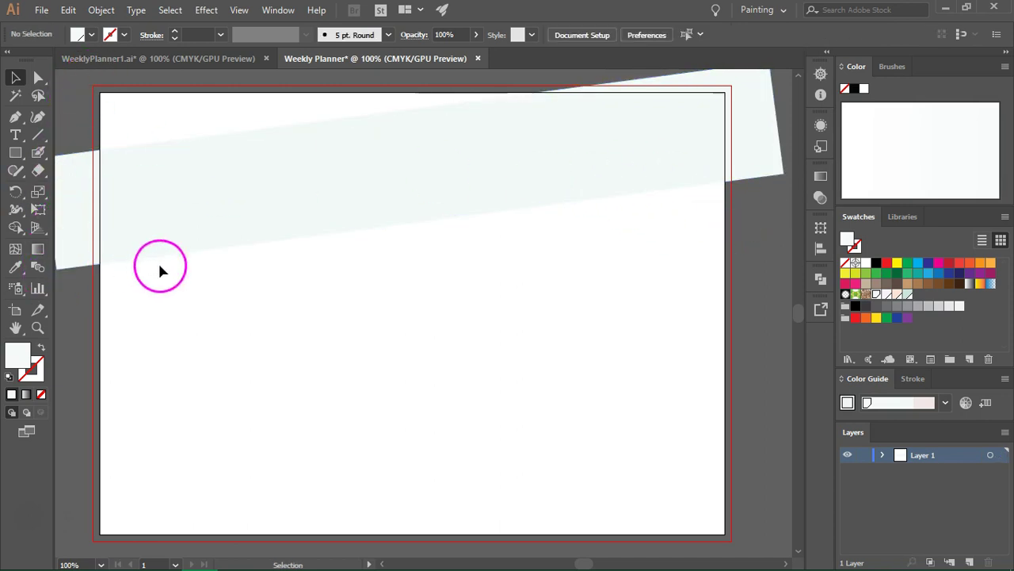
Step: Draw a rectangle from the bleed corner over the header and select it with the band
left_click(15, 152)
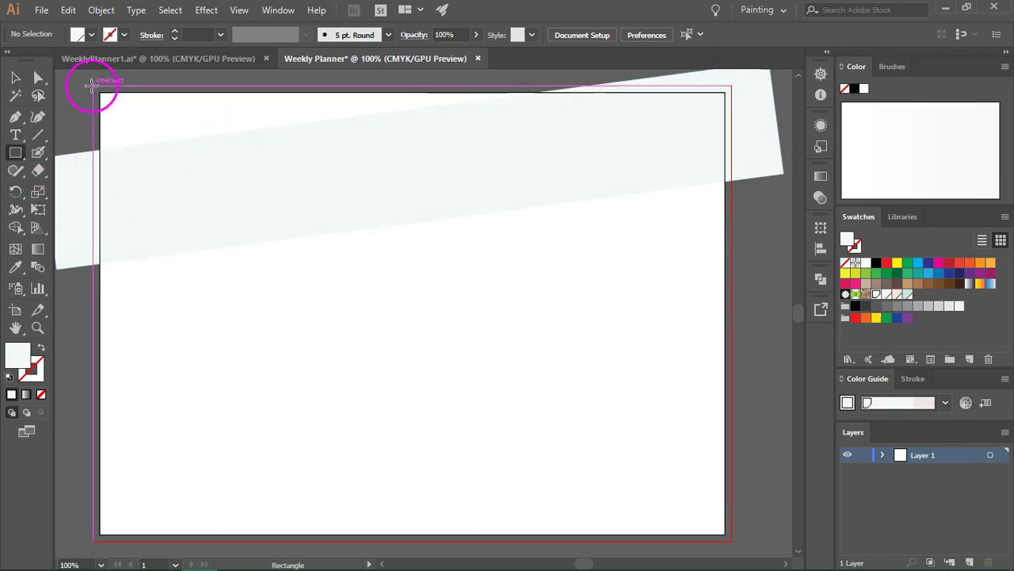
mouse_move(93, 85)
left_mouse_down()
mouse_move(113, 139)
mouse_move(666, 286)
mouse_move(731, 279)
left_mouse_up()
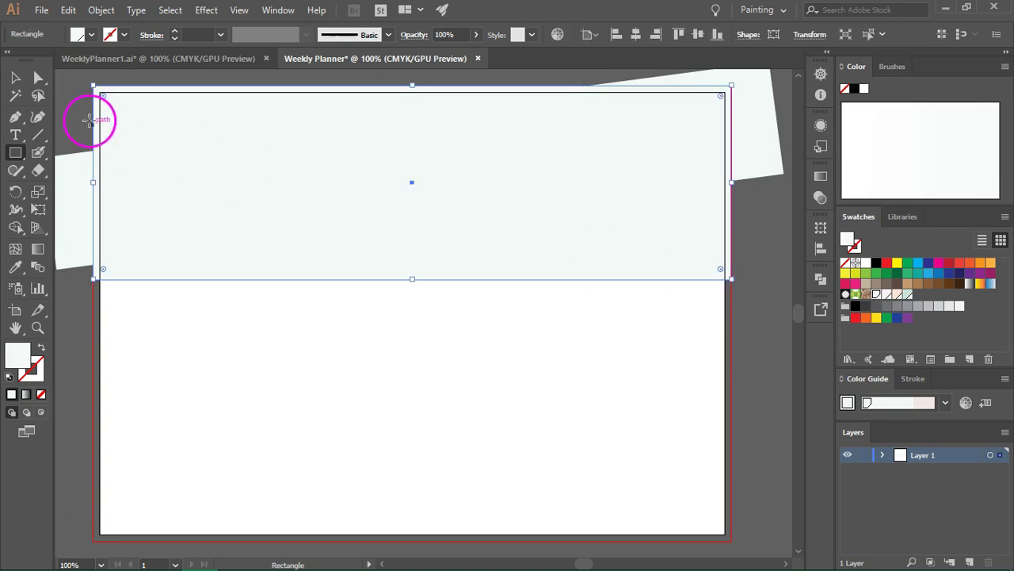
key("v")
left_click(83, 168, "shift")
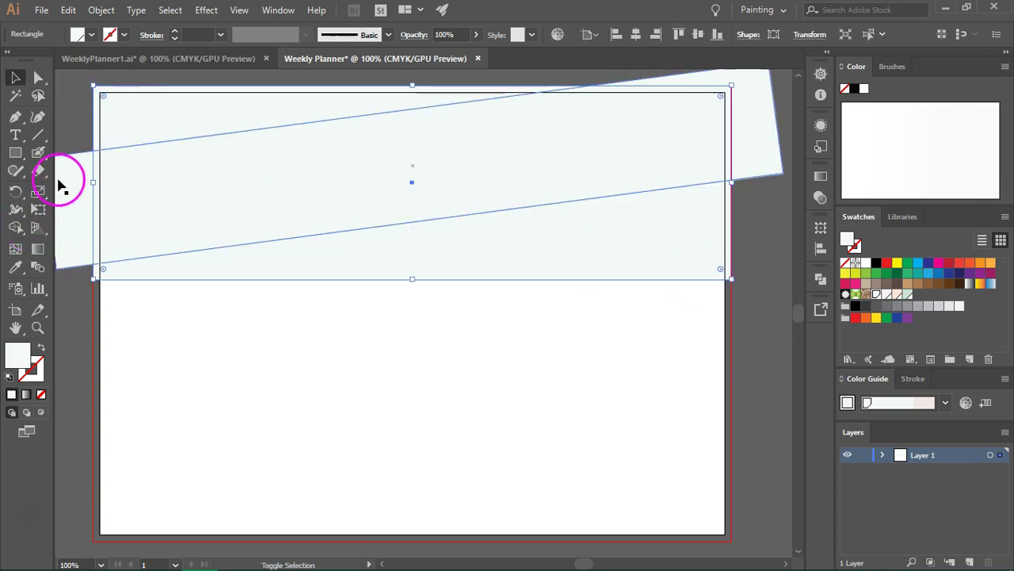
Step: Crop the tilted band to that rectangle with Pathfinder Crop, then deselect
left_click(279, 11)
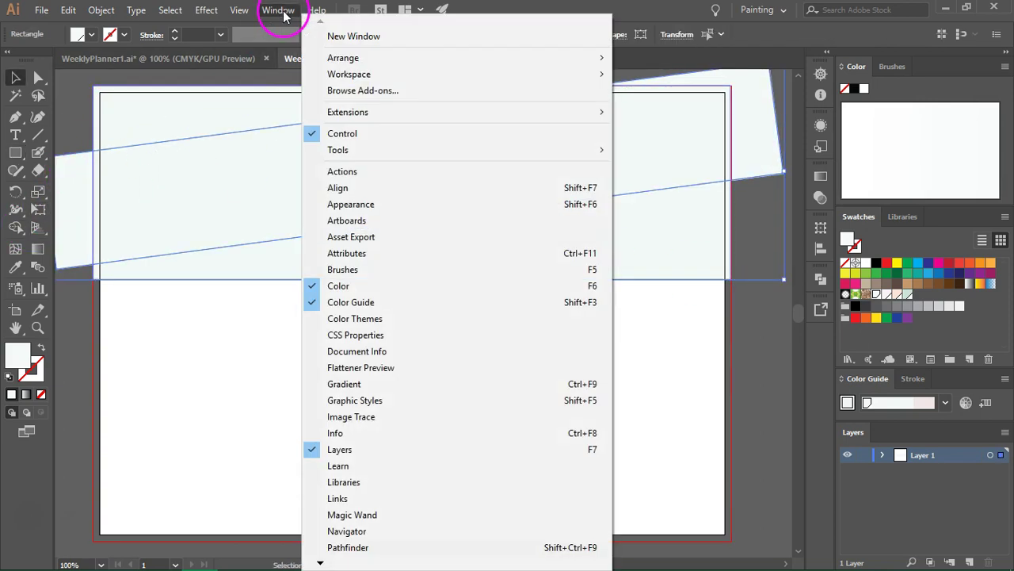
left_click(341, 547)
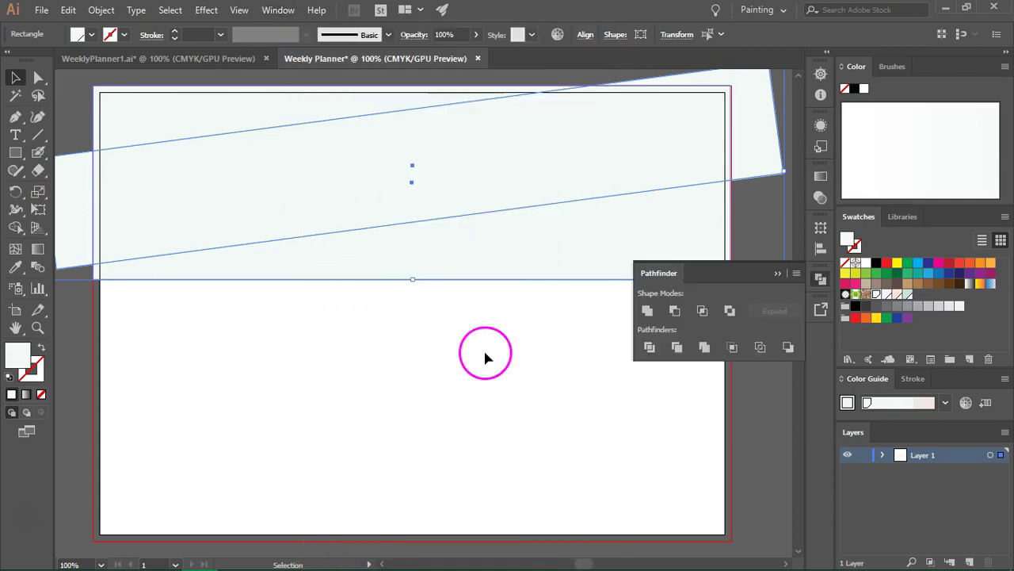
left_click(730, 348)
left_click(821, 278)
left_click(519, 241)
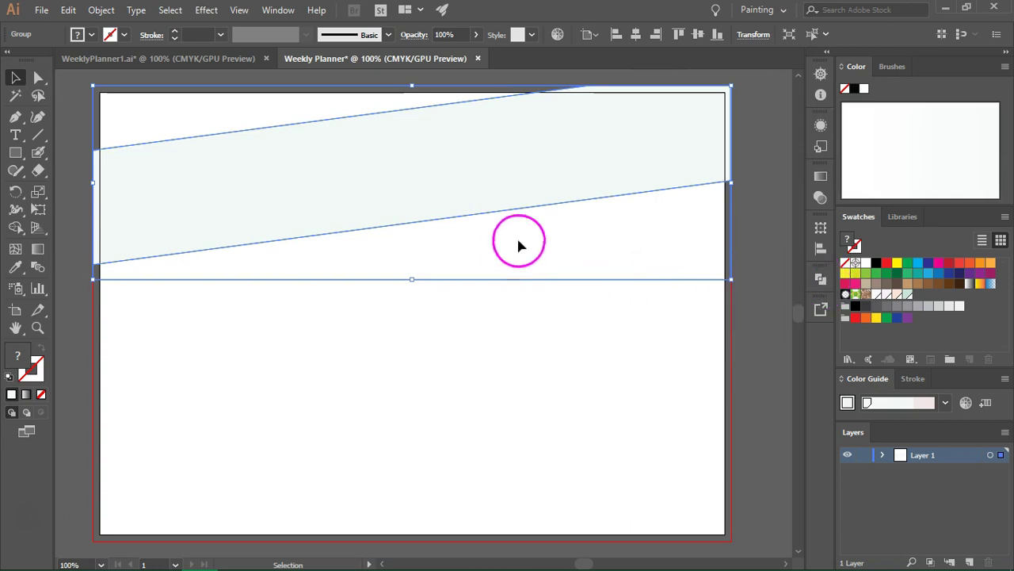
left_click(402, 84)
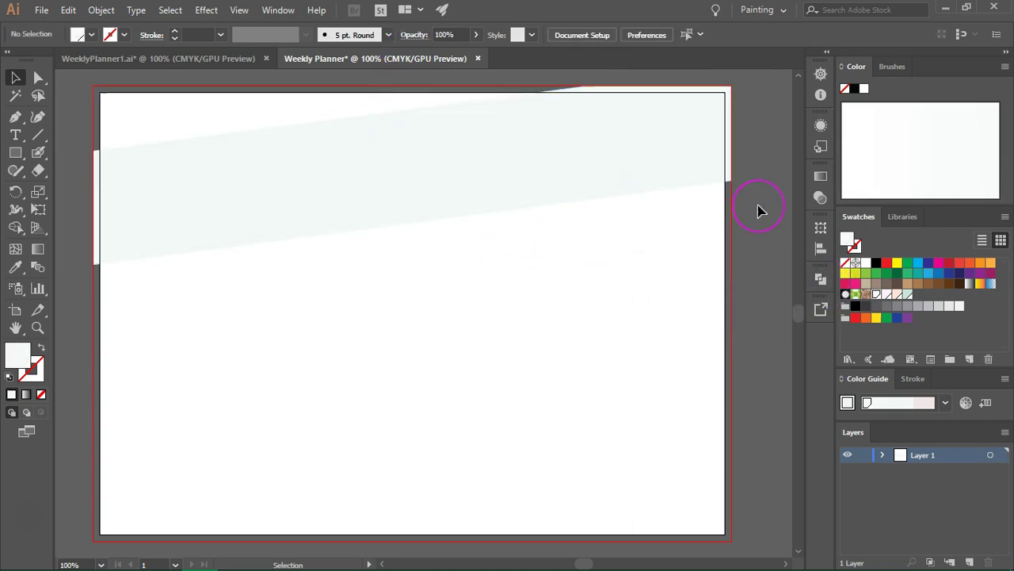
Step: Add black 'This Week' text on the header band
left_click(15, 134)
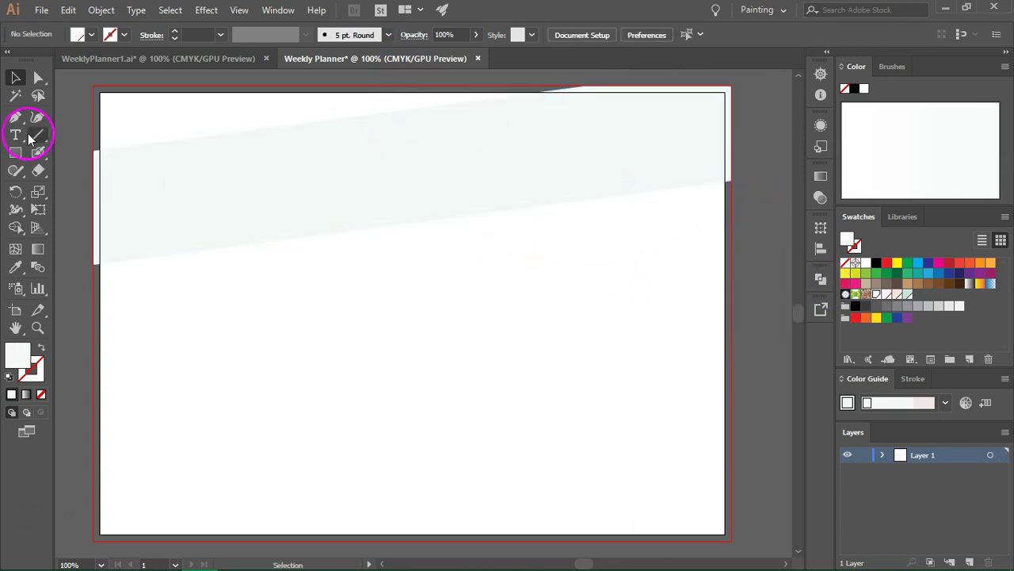
left_click(854, 88)
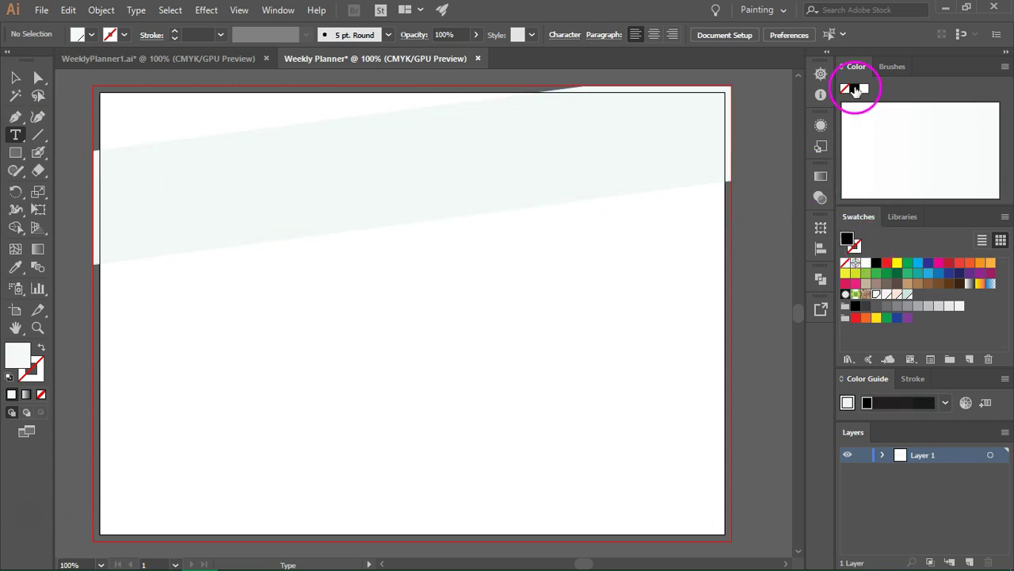
left_click(271, 291)
left_click(345, 171)
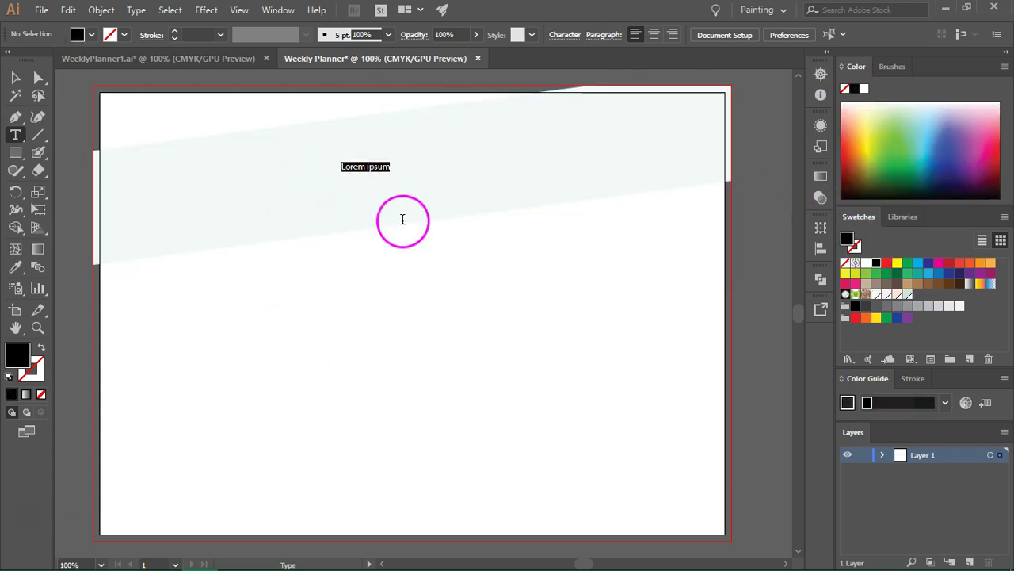
type("This Week")
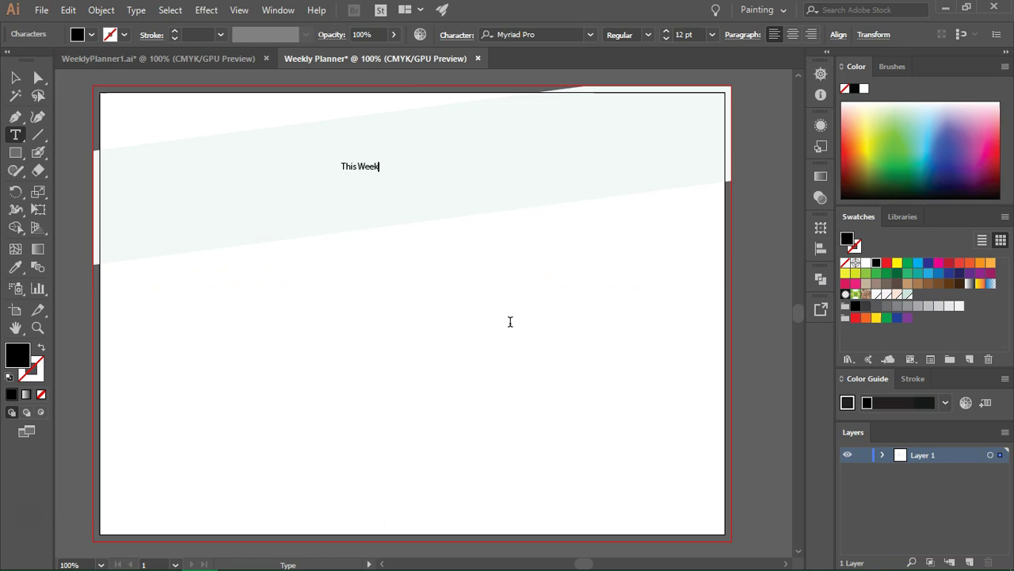
Step: Set 'This Week' in The Secret font at 72 pt
key("ctrl+a")
left_click(558, 34)
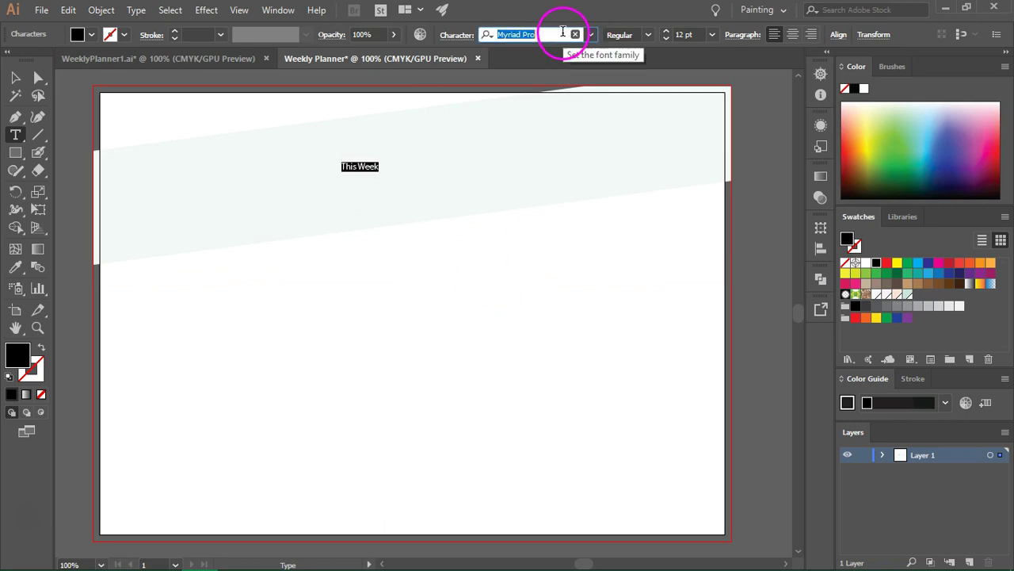
type("the")
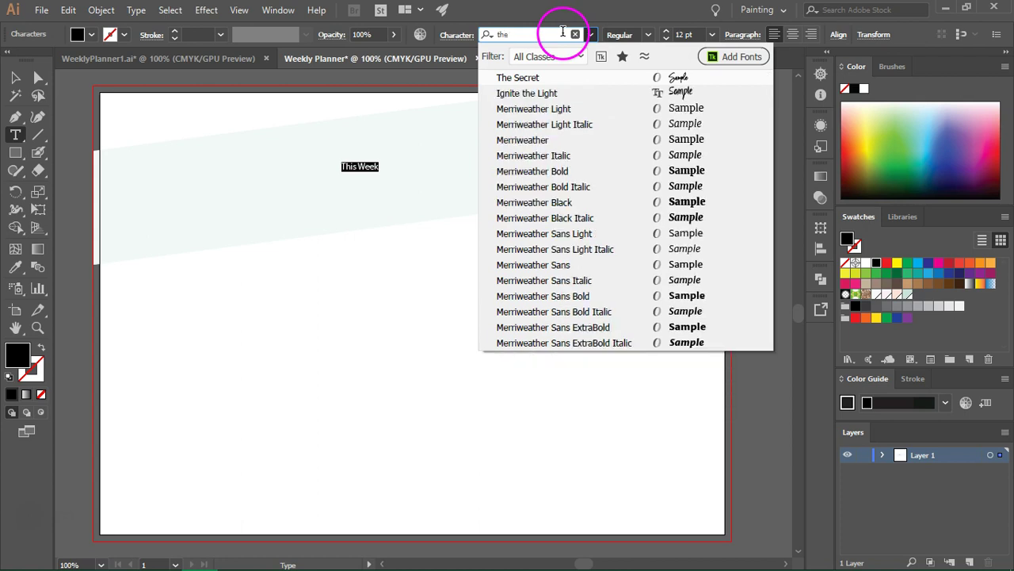
left_click(559, 77)
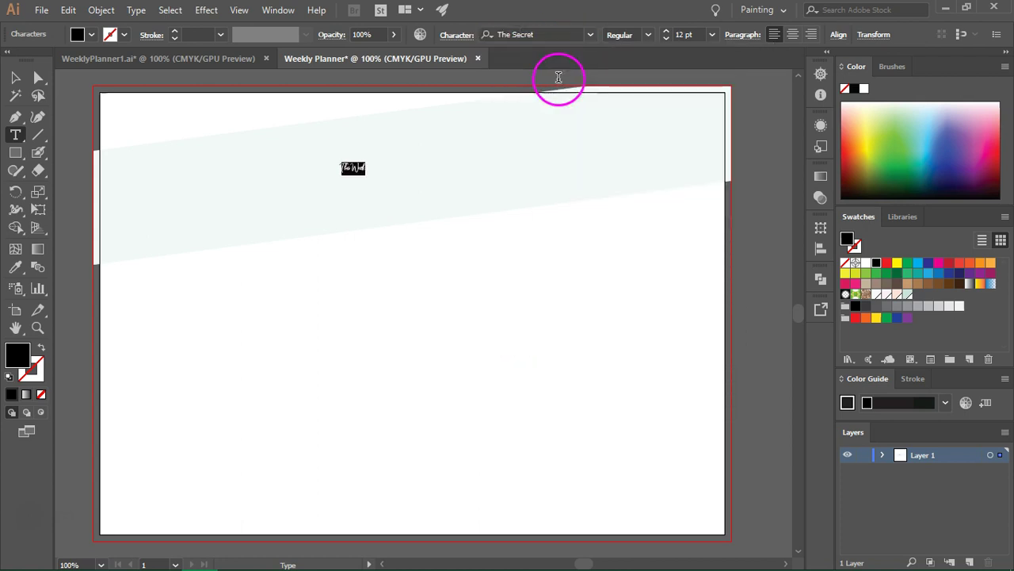
left_click(711, 34)
left_click(731, 283)
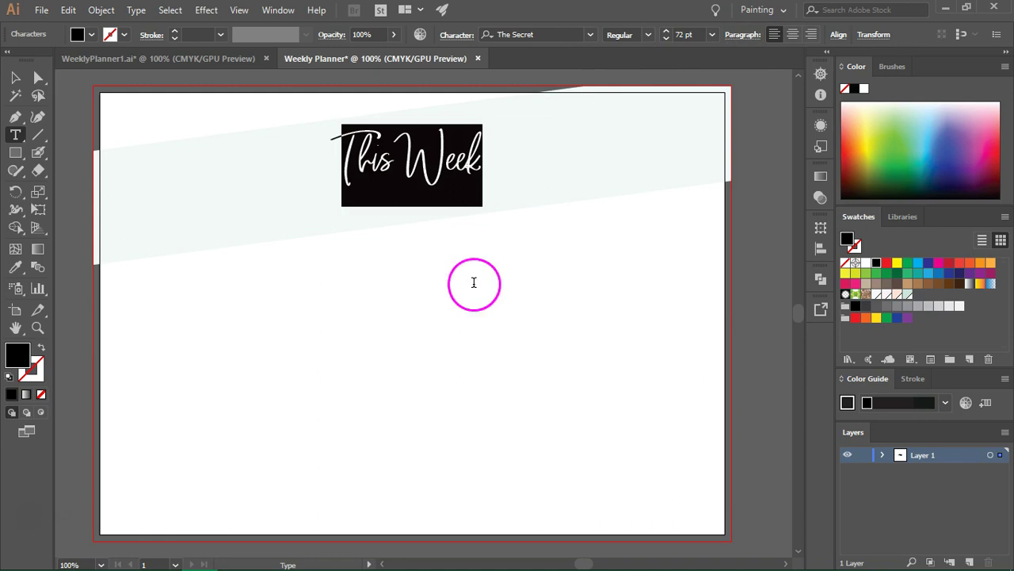
left_click(15, 78)
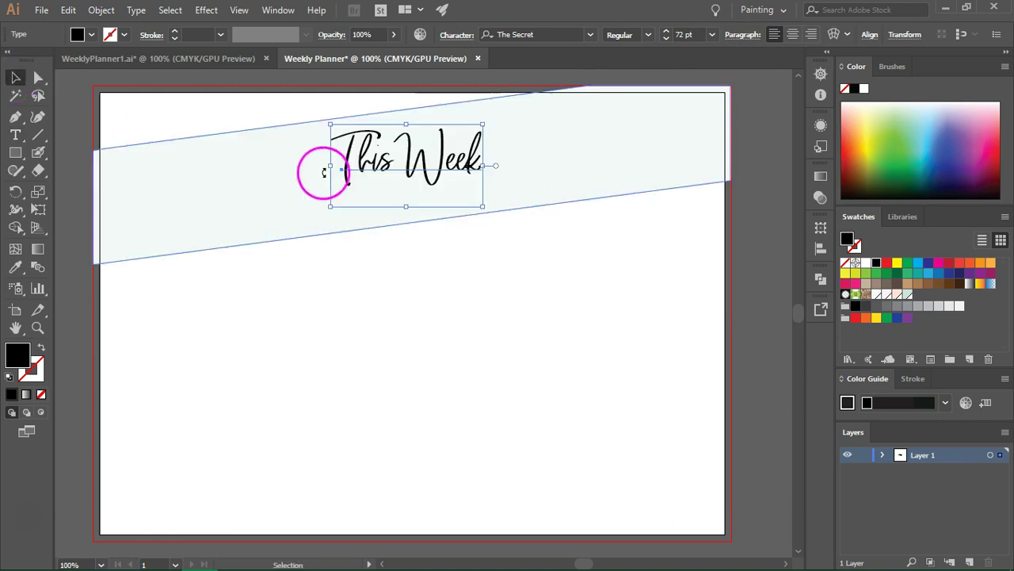
Step: Centre 'This Week' horizontally on the banner and lower it about 0.11 in
left_click(867, 34)
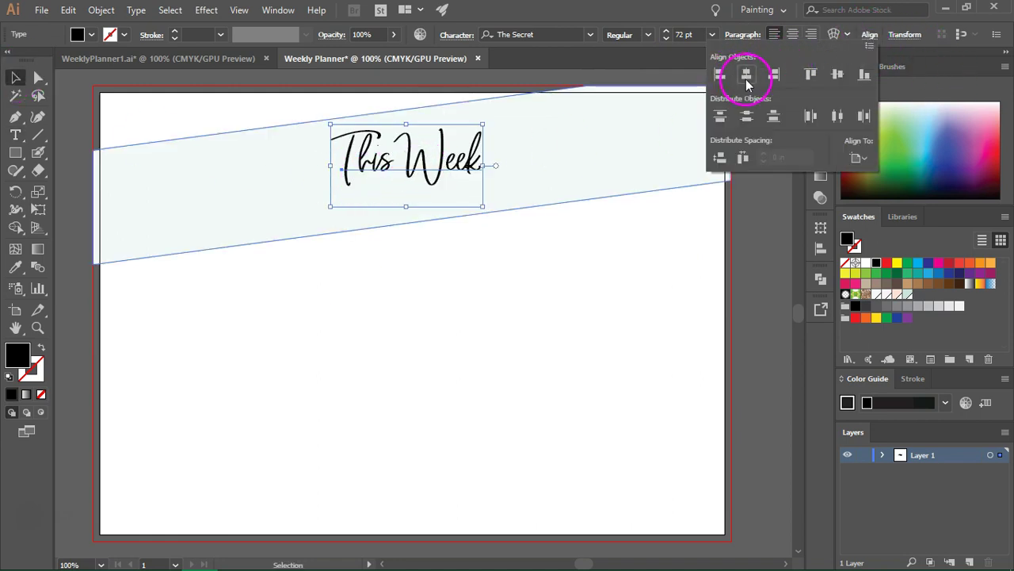
left_click(747, 79)
left_click(868, 35)
left_click(423, 170)
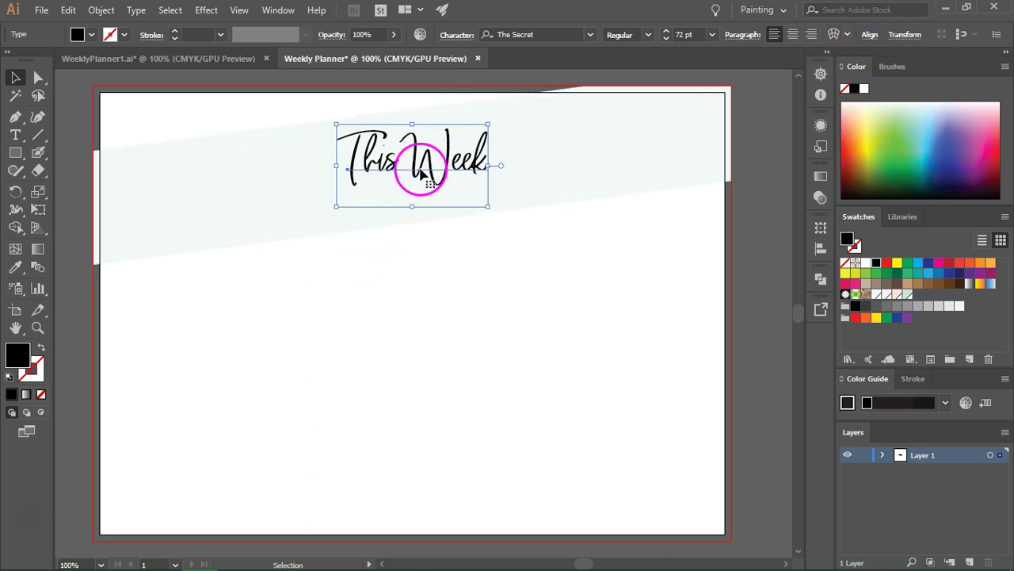
left_click_drag(423, 170, 423, 176)
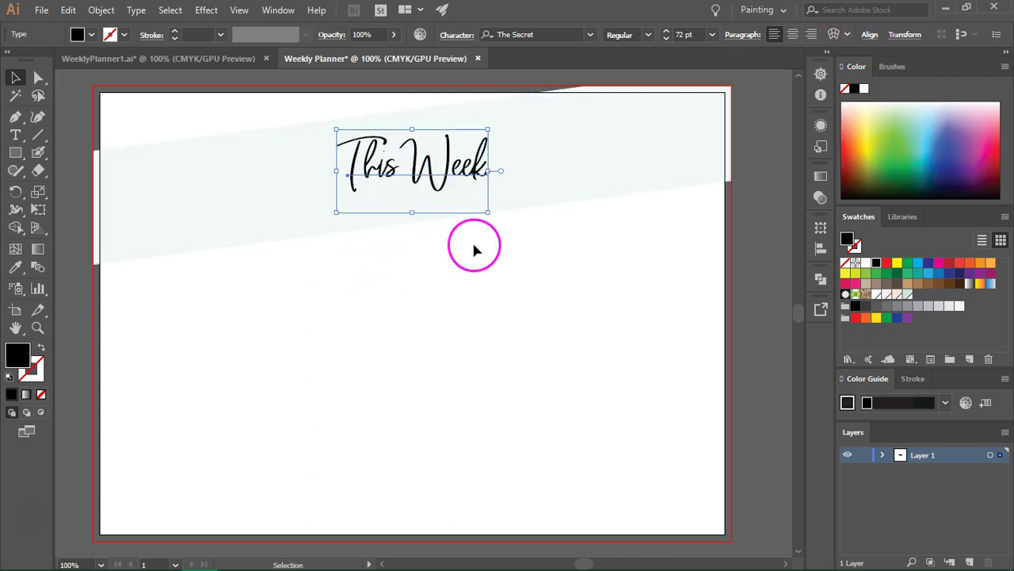
left_click_drag(431, 167, 432, 173)
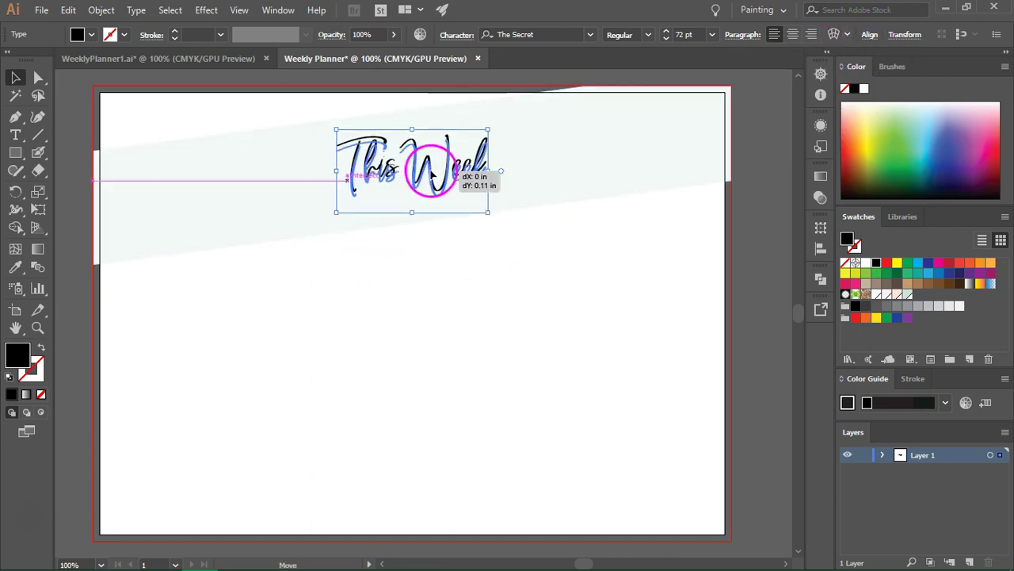
left_click(536, 473)
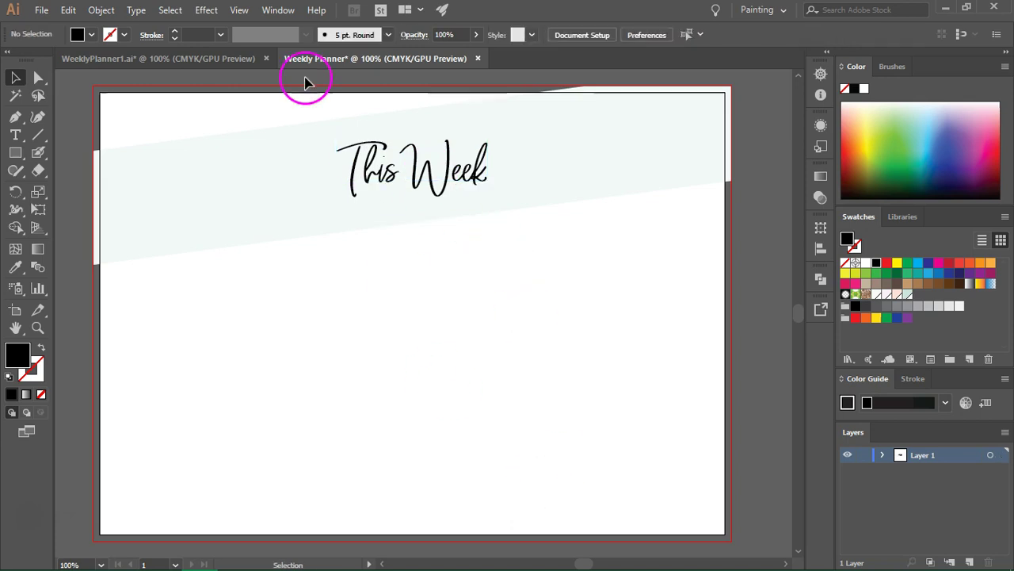
Step: Group the header shapes with the title and confirm the group in the Layers panel
left_click_drag(307, 83, 529, 267)
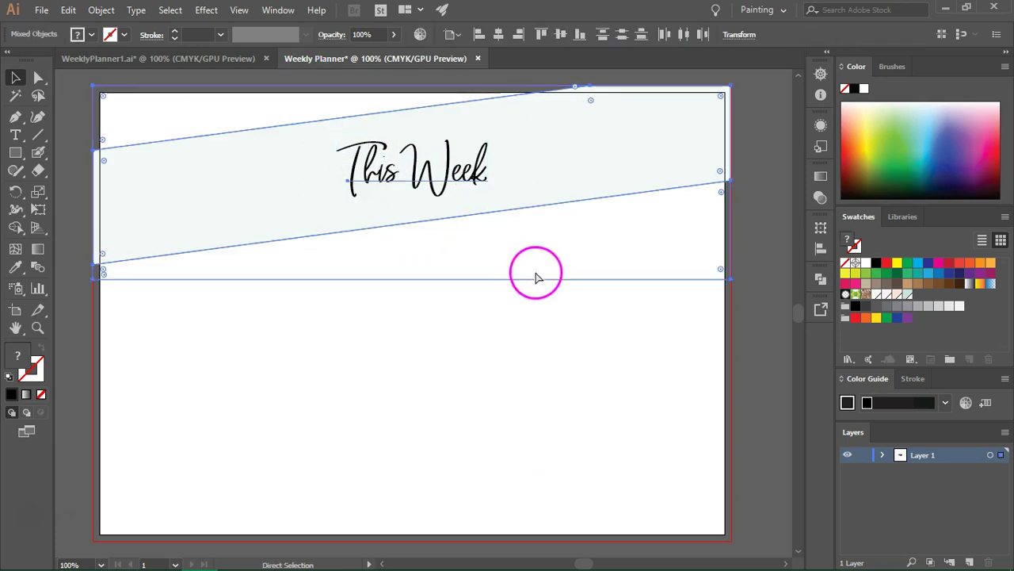
key("ctrl+g")
right_click(527, 127)
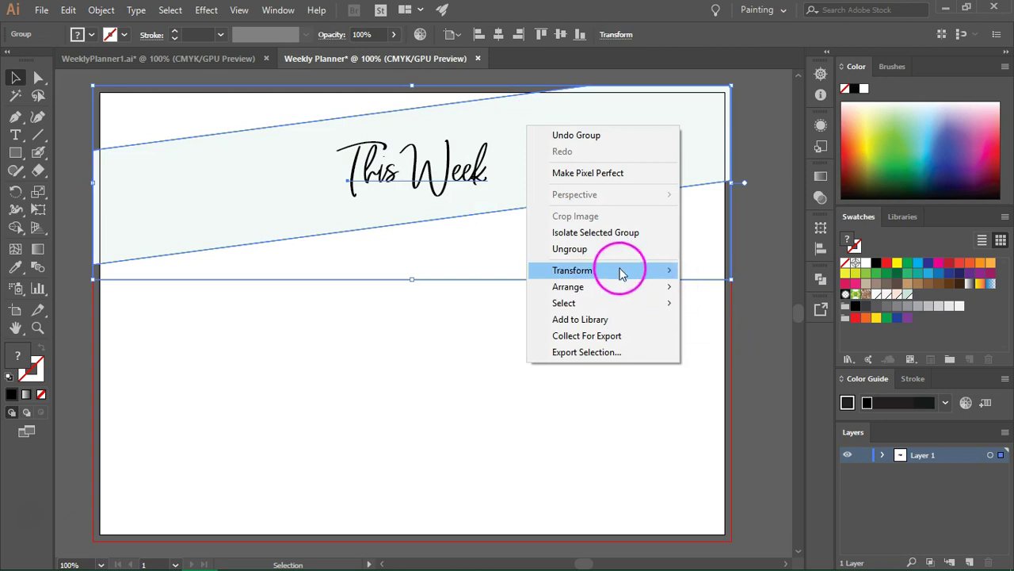
left_click(465, 394)
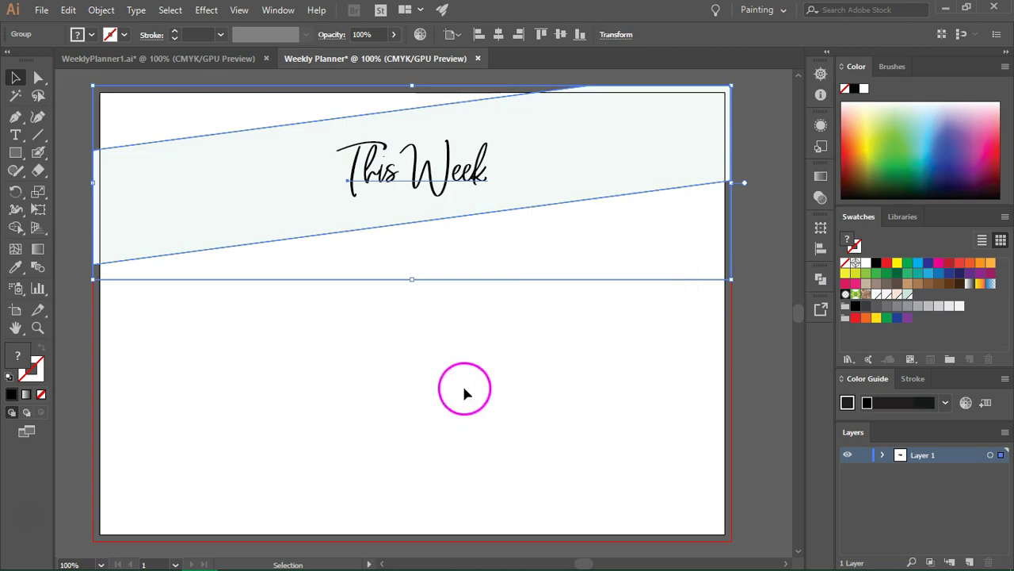
left_click(883, 456)
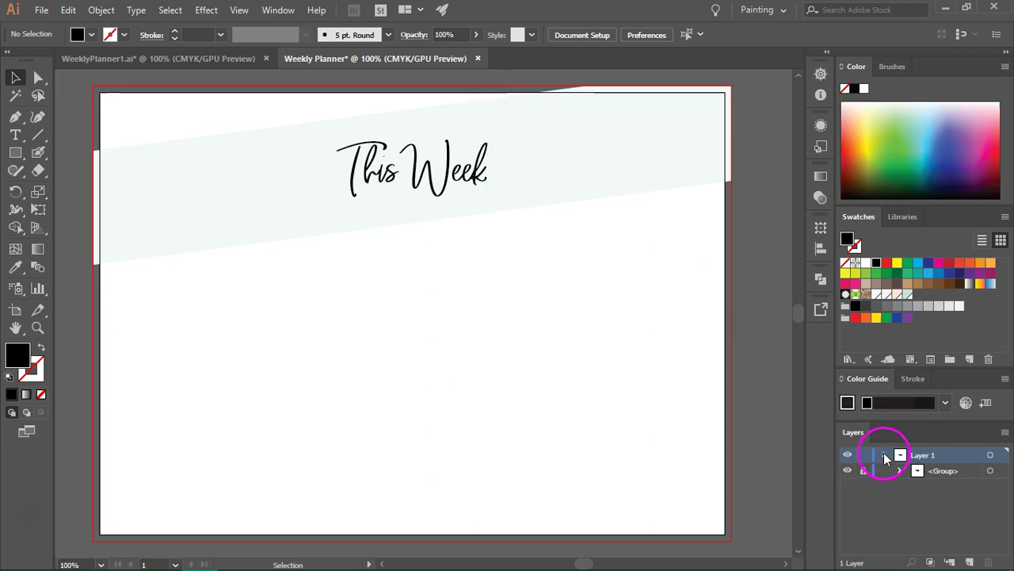
left_click(883, 455)
left_click(493, 349)
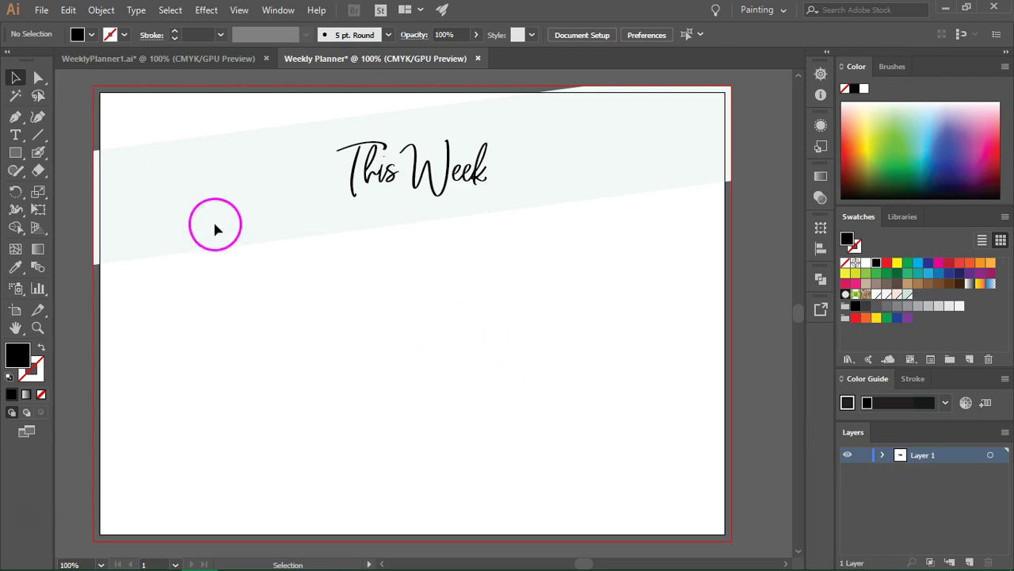
Step: Draw a short light-grey stroked horizontal line with no fill, left side below the header
left_click(38, 135)
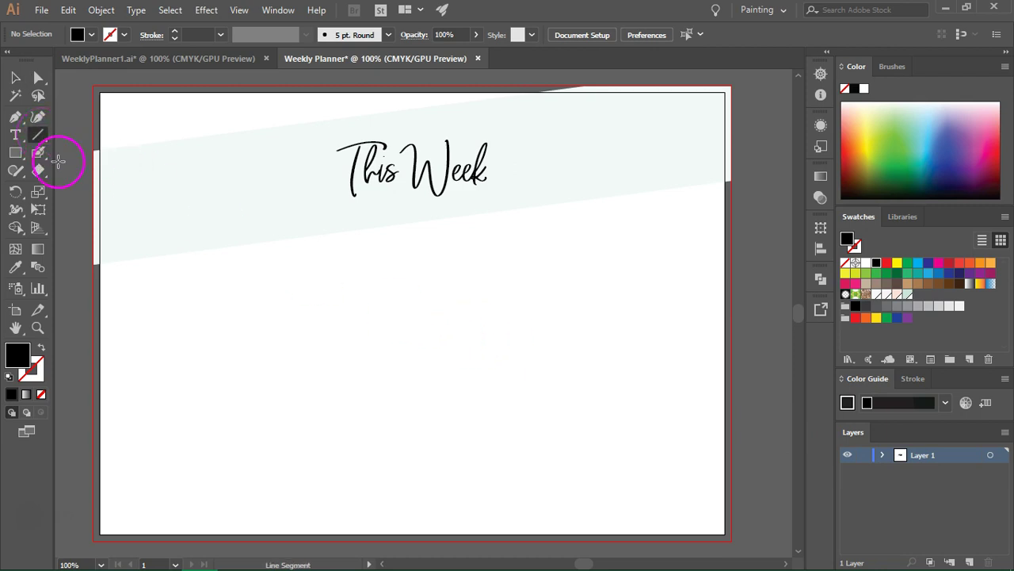
left_click(917, 309)
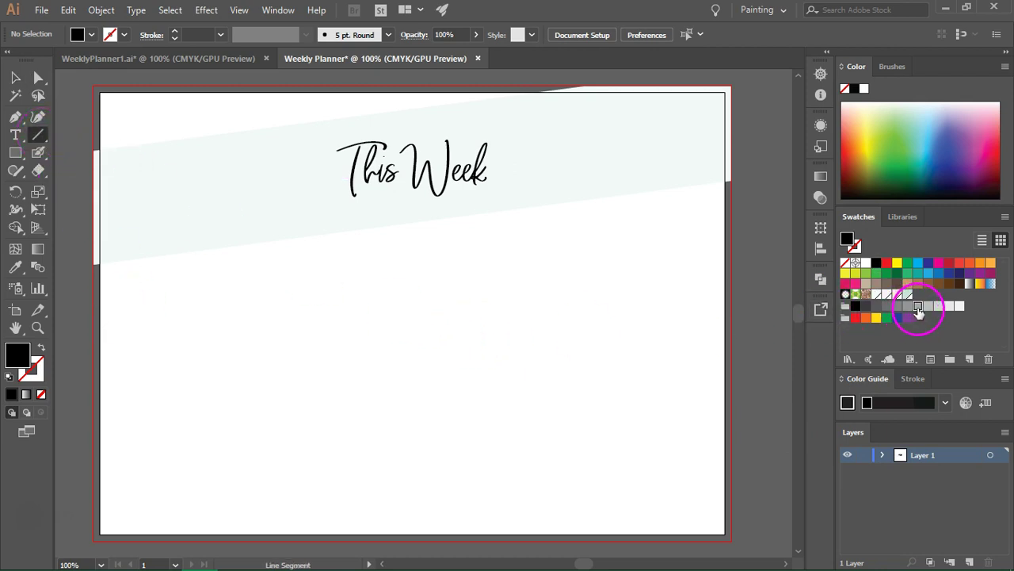
left_click(42, 347)
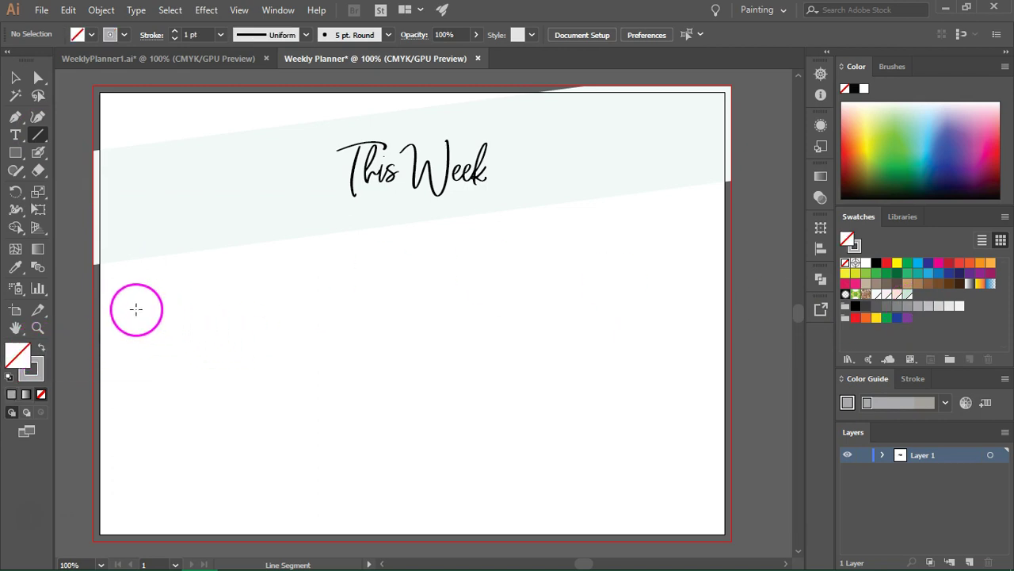
left_click_drag(135, 309, 258, 313)
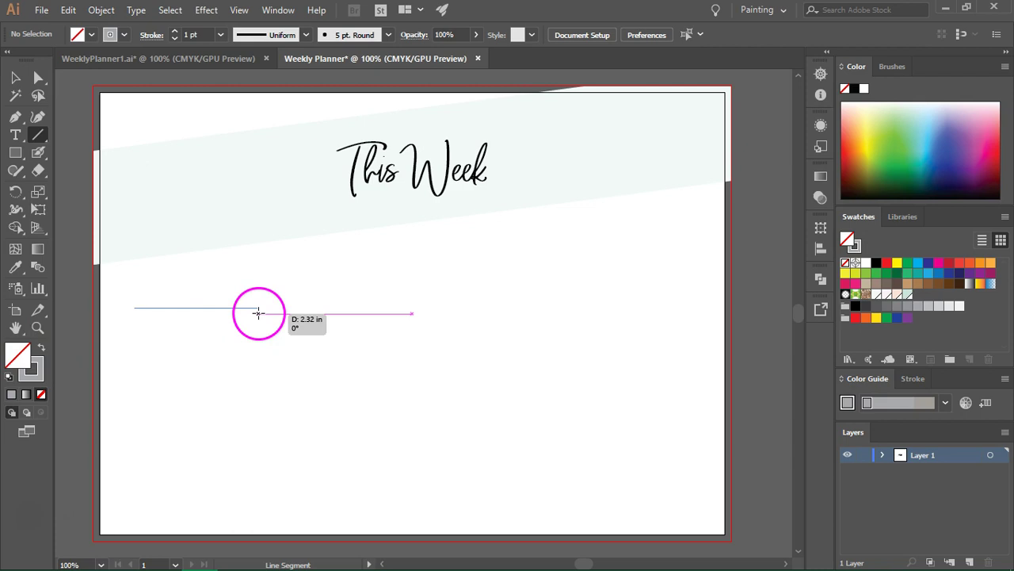
left_click_drag(259, 313, 260, 307)
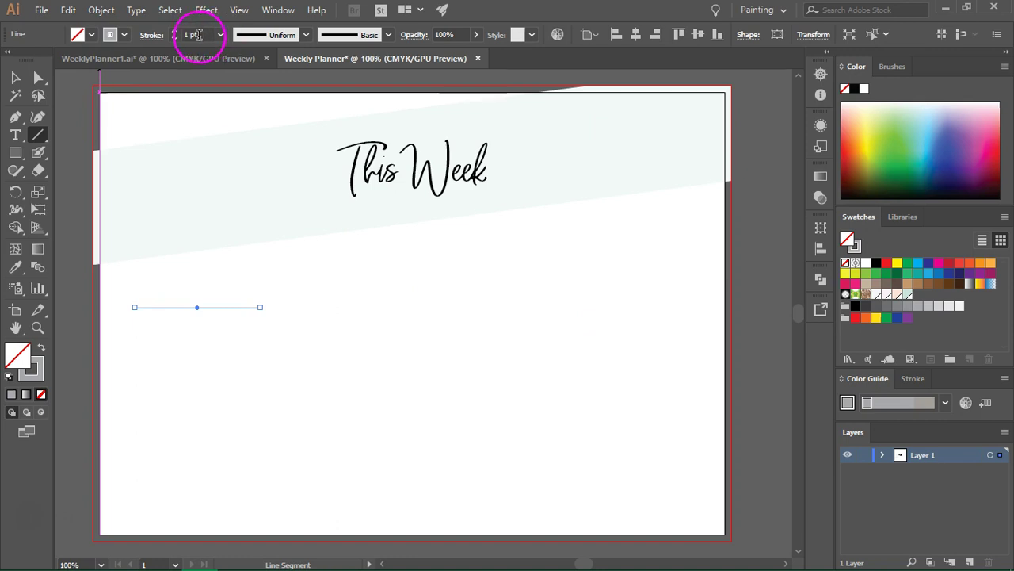
Step: Give the short line round caps and a 4 pt dashed stroke
left_click(153, 36)
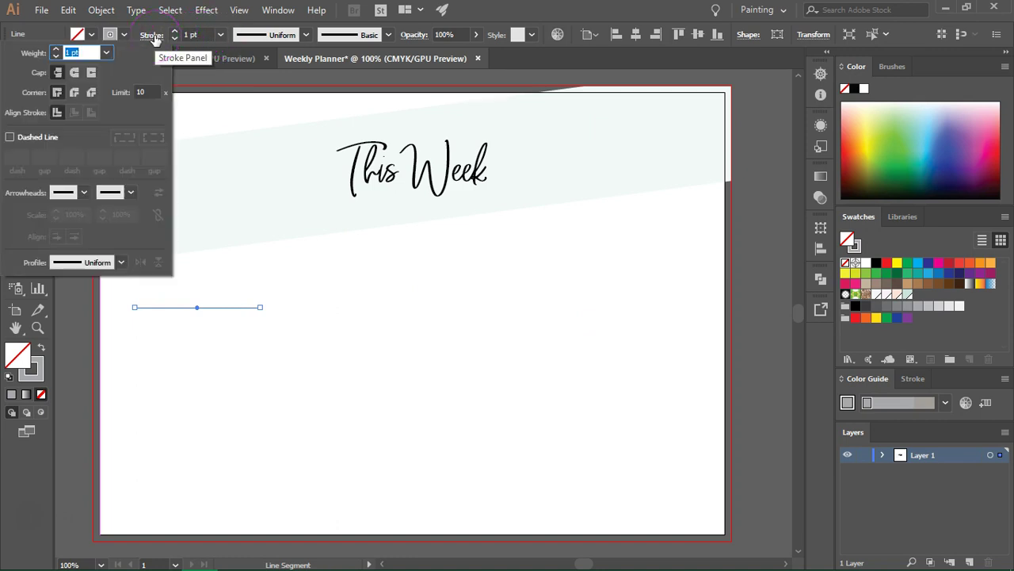
left_click(75, 73)
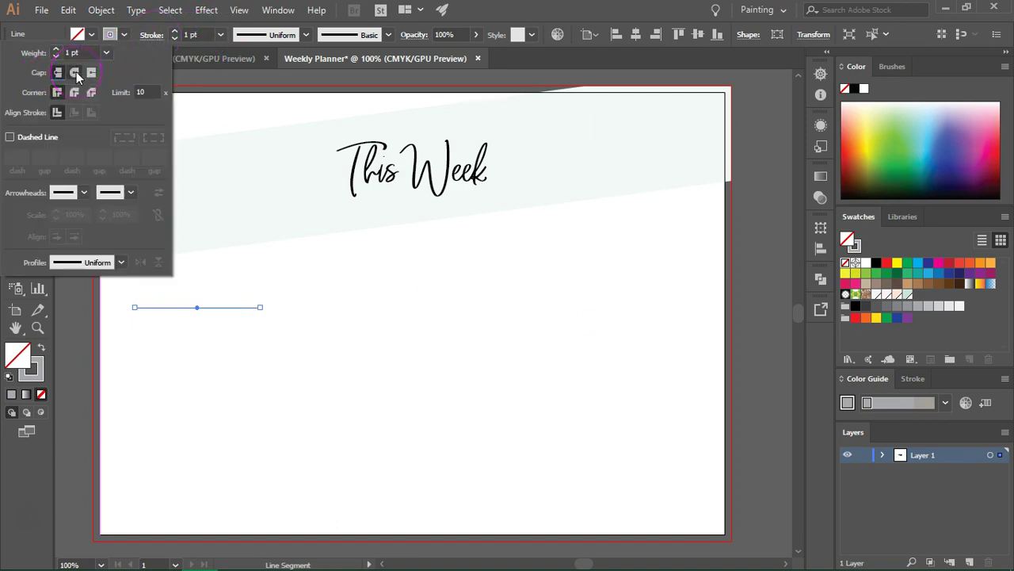
left_click(10, 138)
left_click(15, 157)
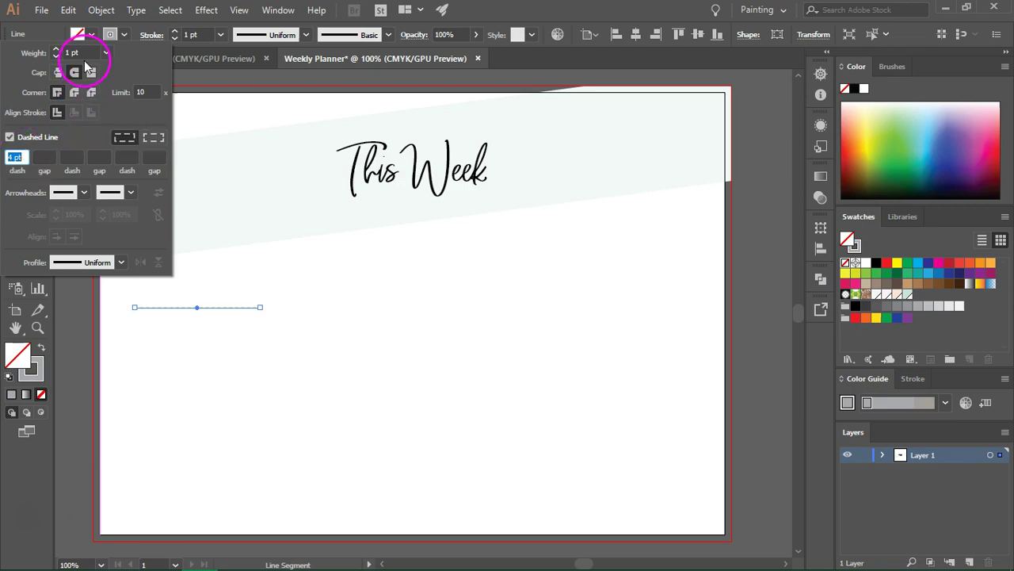
Step: Copy the dashed line 2.35 in straight down and select both lines
left_click(150, 35)
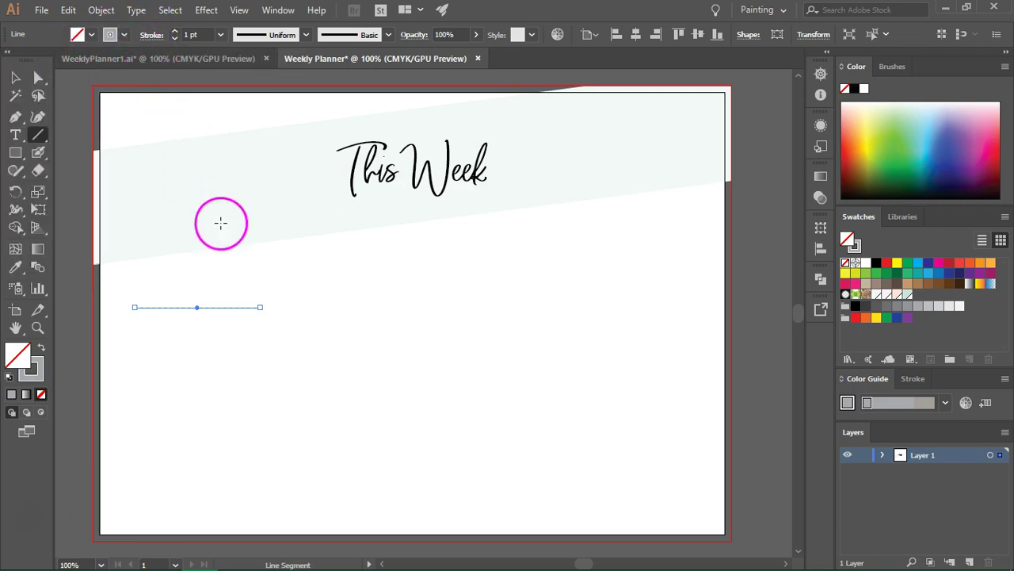
key("v")
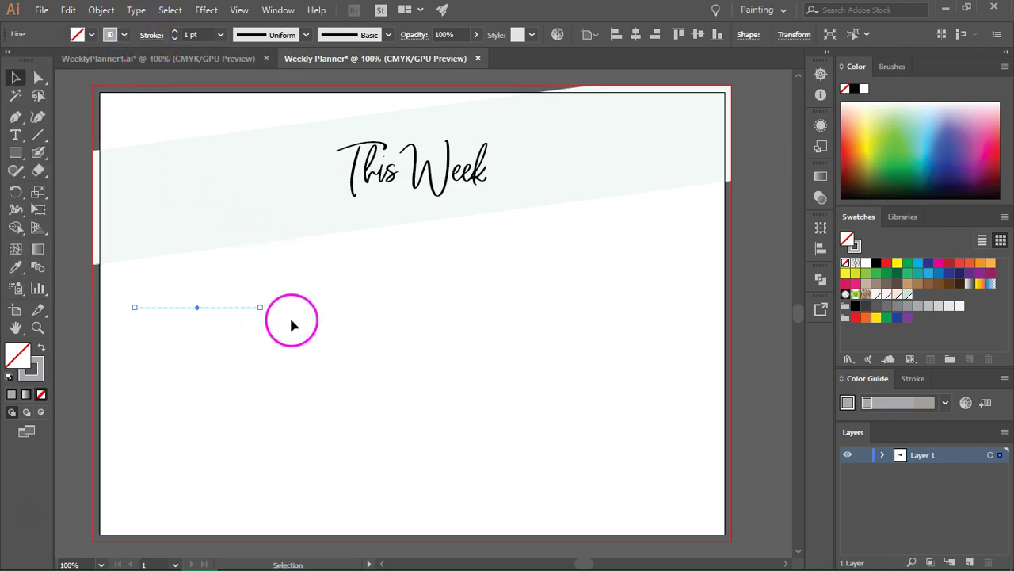
left_click(289, 317)
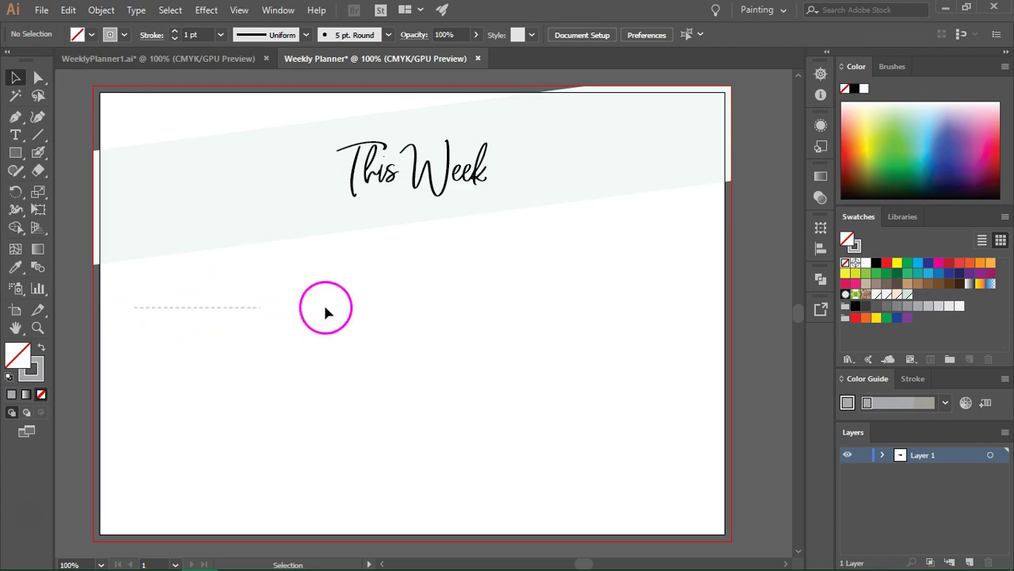
scroll(326, 314, "down", 2)
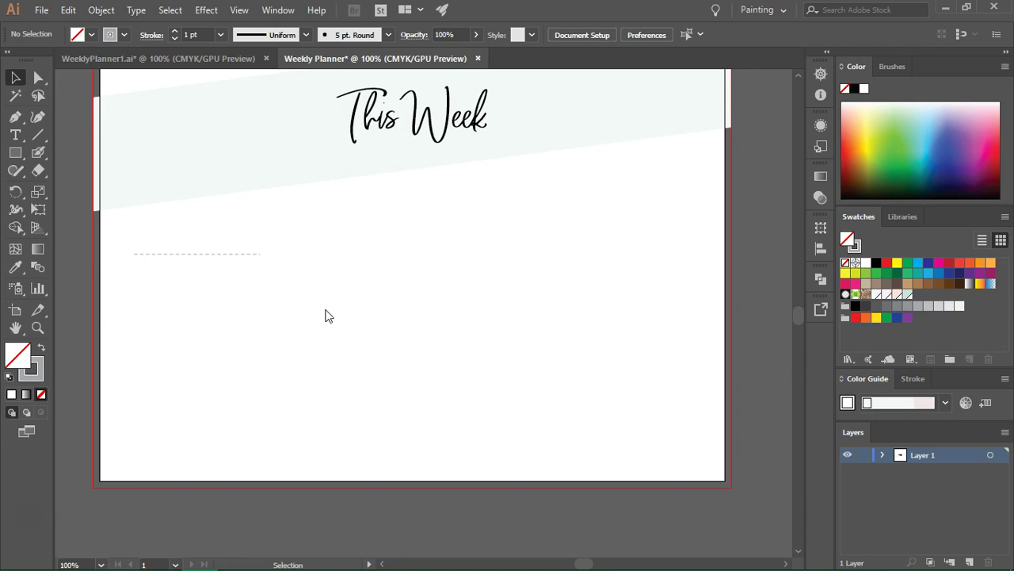
left_click(242, 283)
left_click(222, 267)
left_click_drag(219, 254, 220, 321)
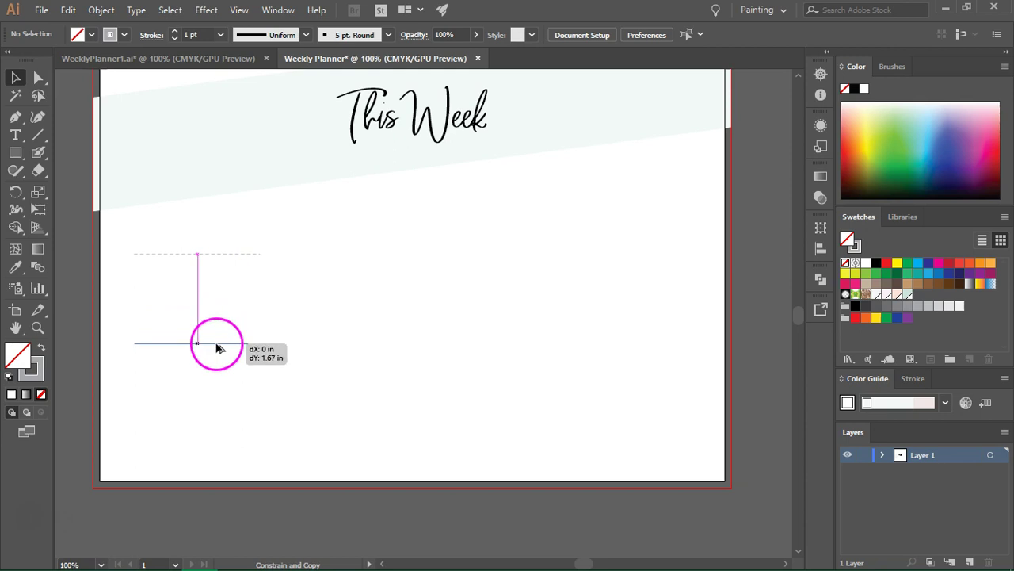
left_click_drag(218, 347, 218, 384)
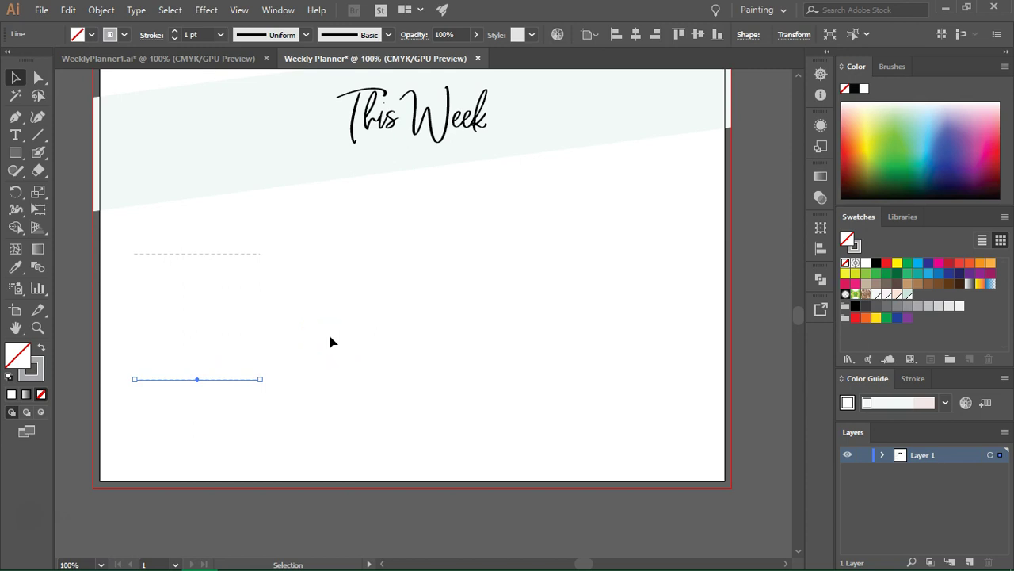
left_click(254, 254, "shift")
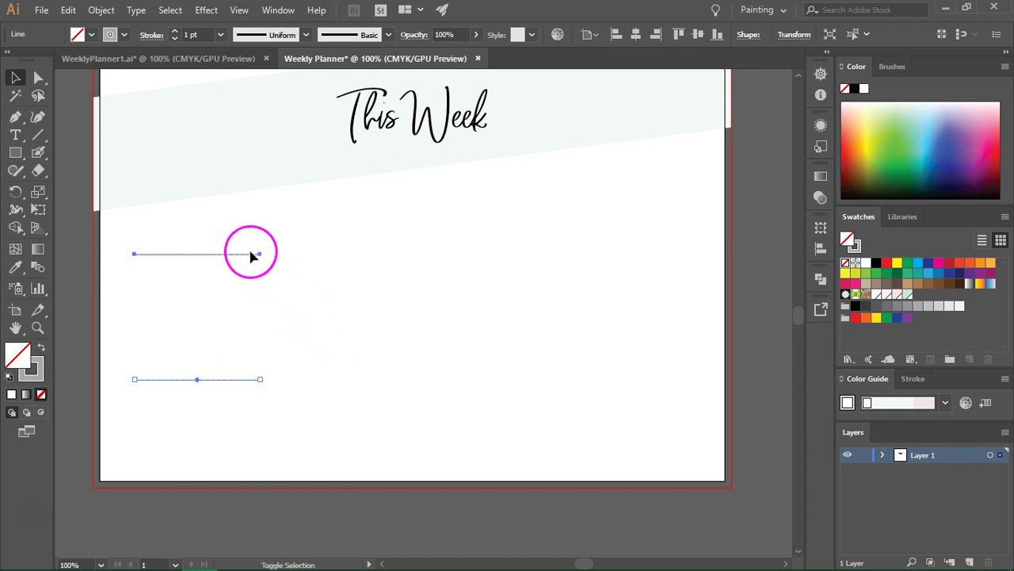
Step: Set Blend Options to 4 Specified Steps and start blending from the upper dashed line
double_click(40, 269)
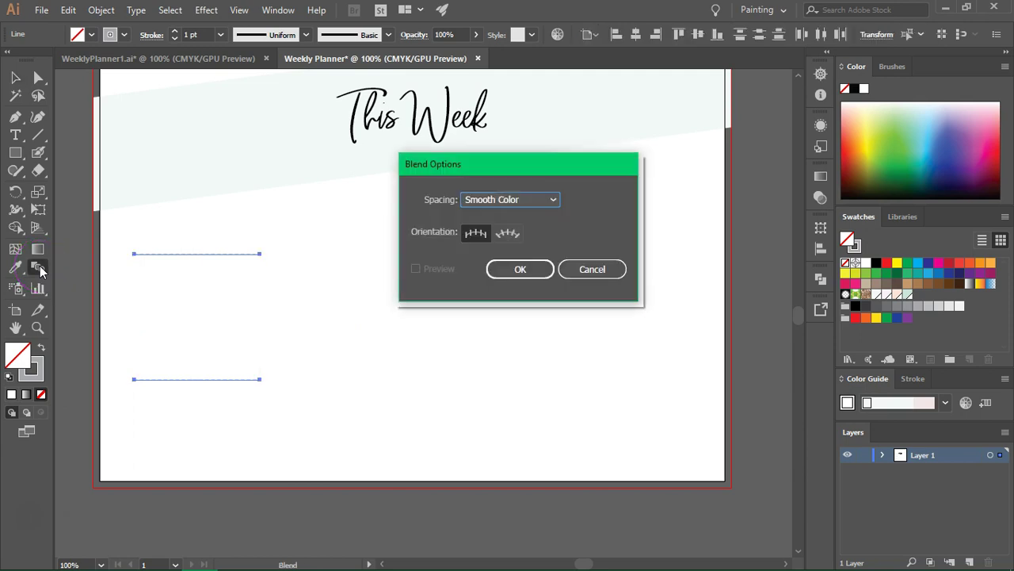
left_click_drag(556, 176, 554, 186)
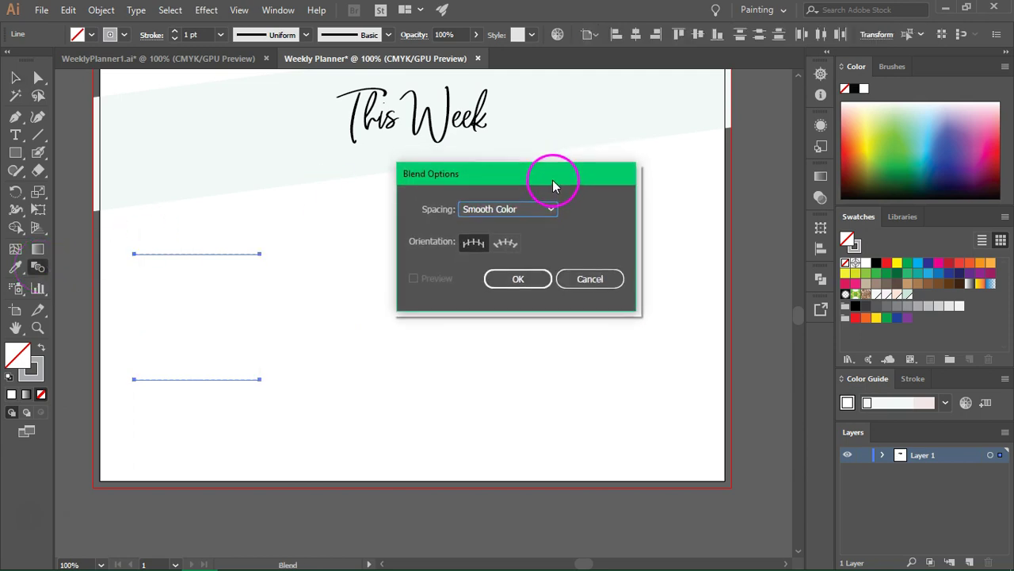
left_click(549, 211)
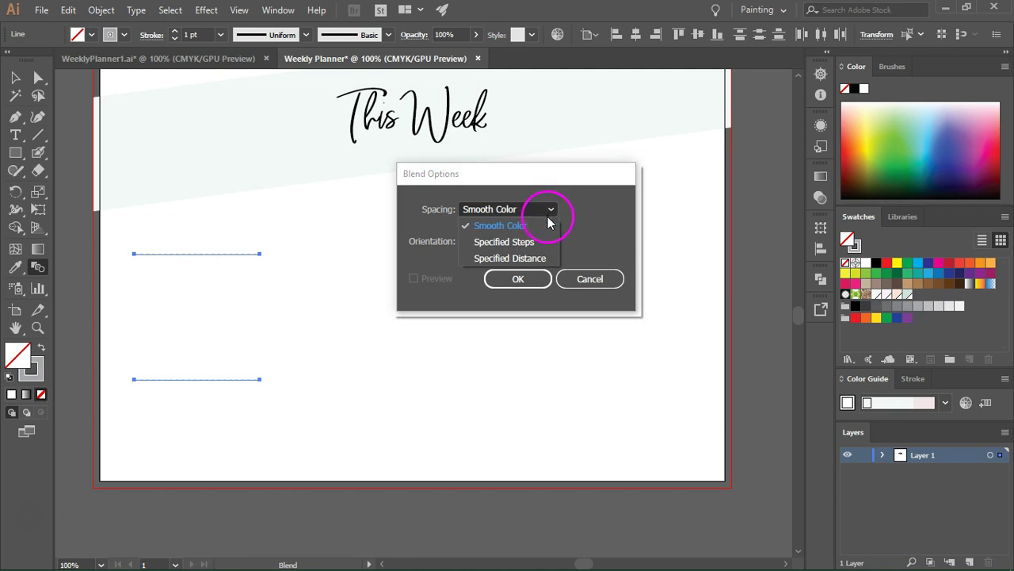
left_click(543, 244)
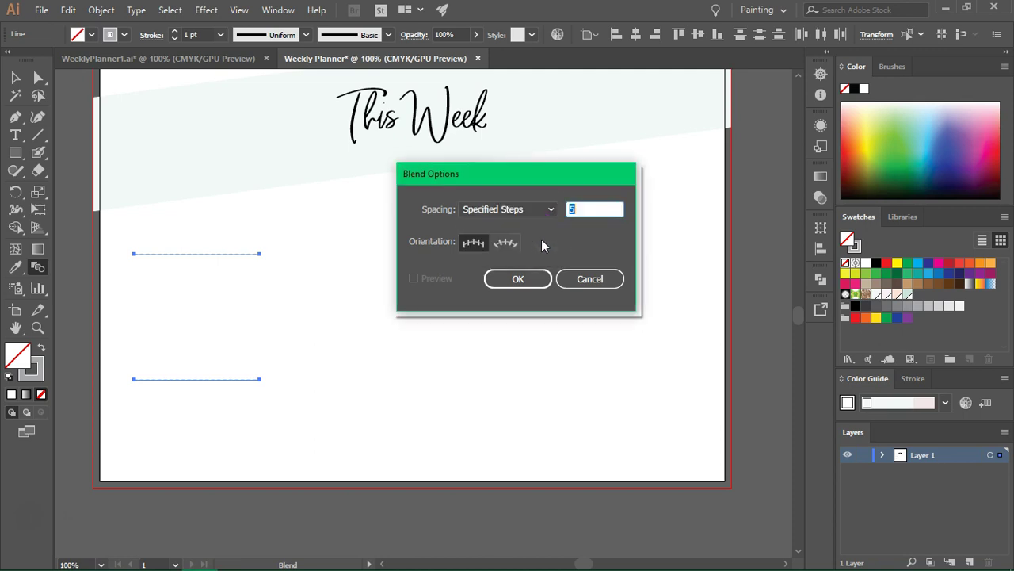
left_click(601, 210)
left_click(516, 279)
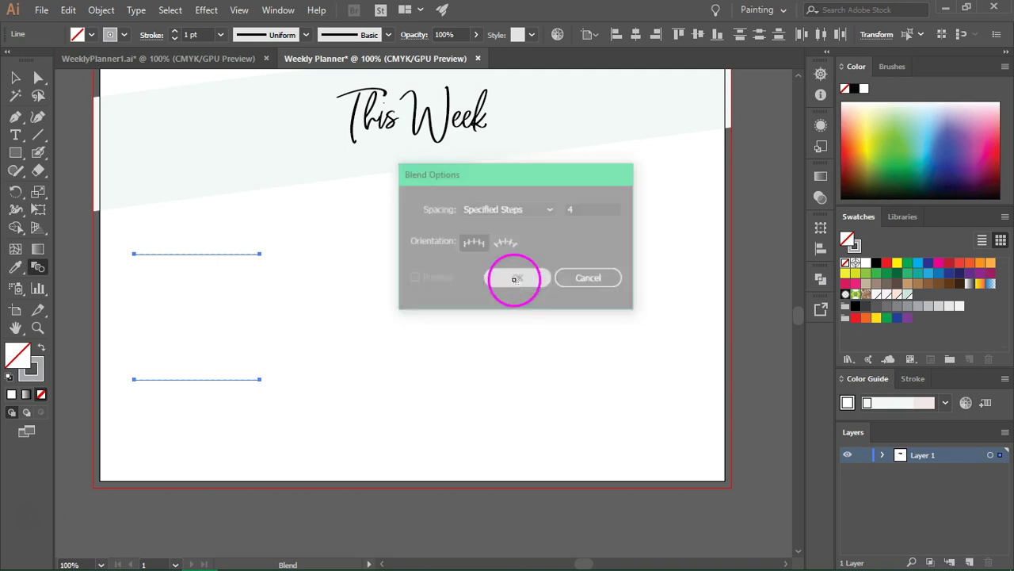
left_click(183, 254)
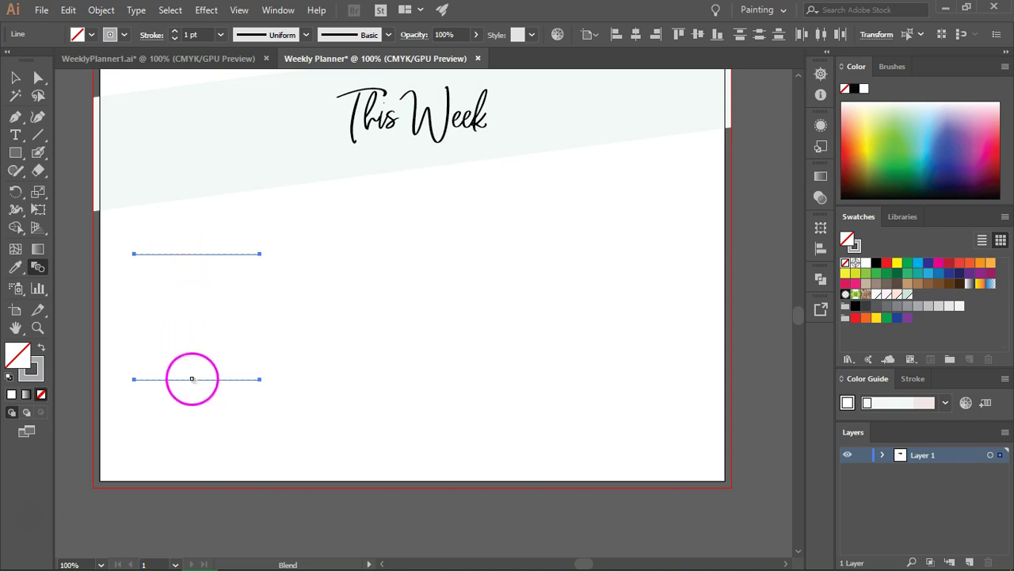
Step: Blend the two dashed lines into six and expand the blend into separate lines
left_click(192, 379)
key("v")
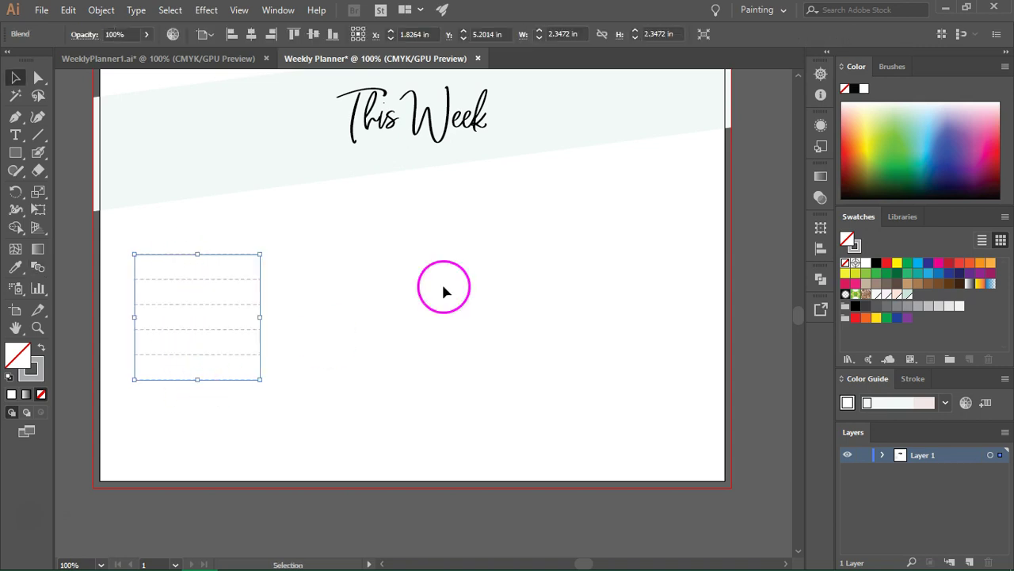
left_click(102, 10)
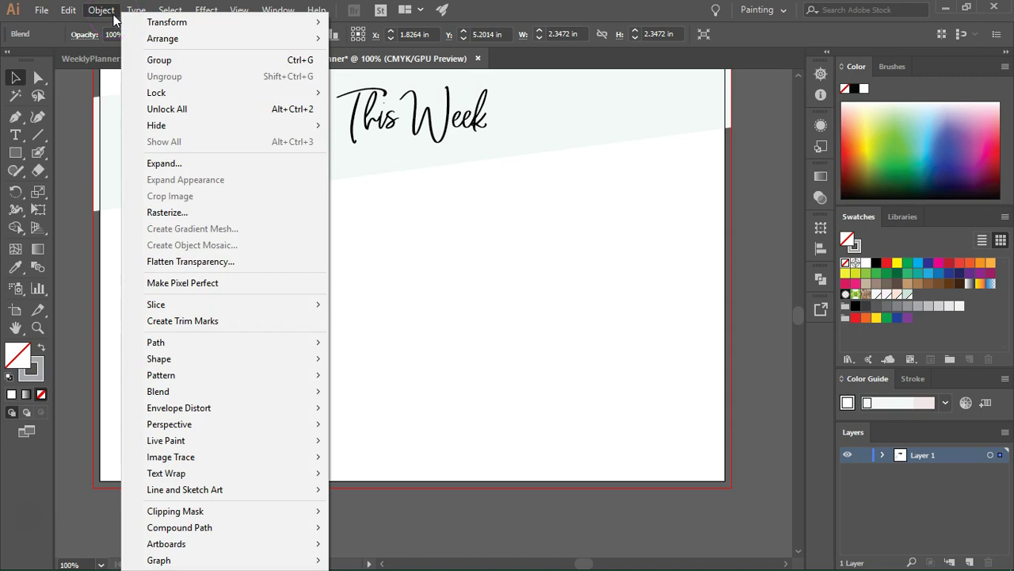
left_click(194, 163)
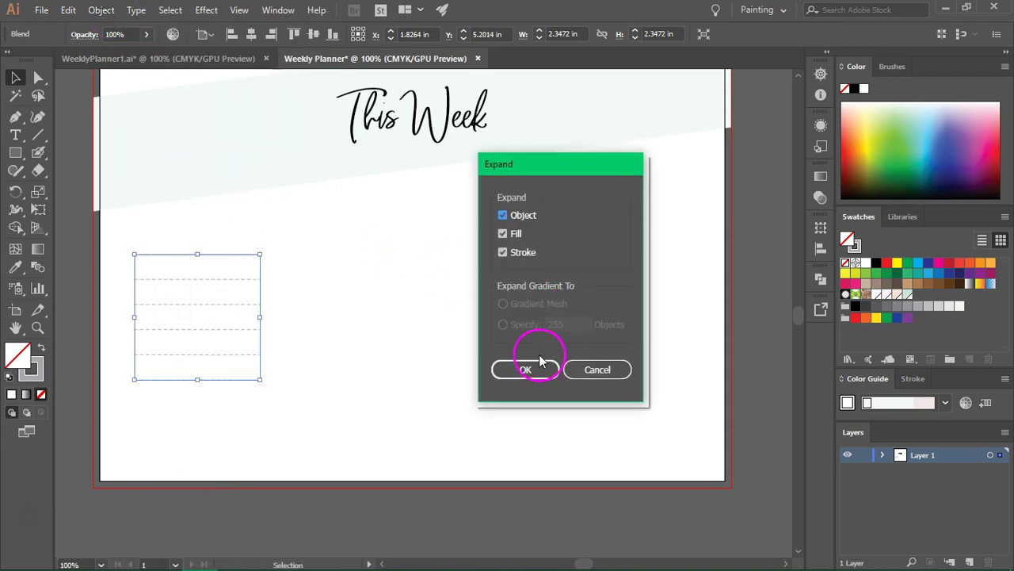
left_click(526, 369)
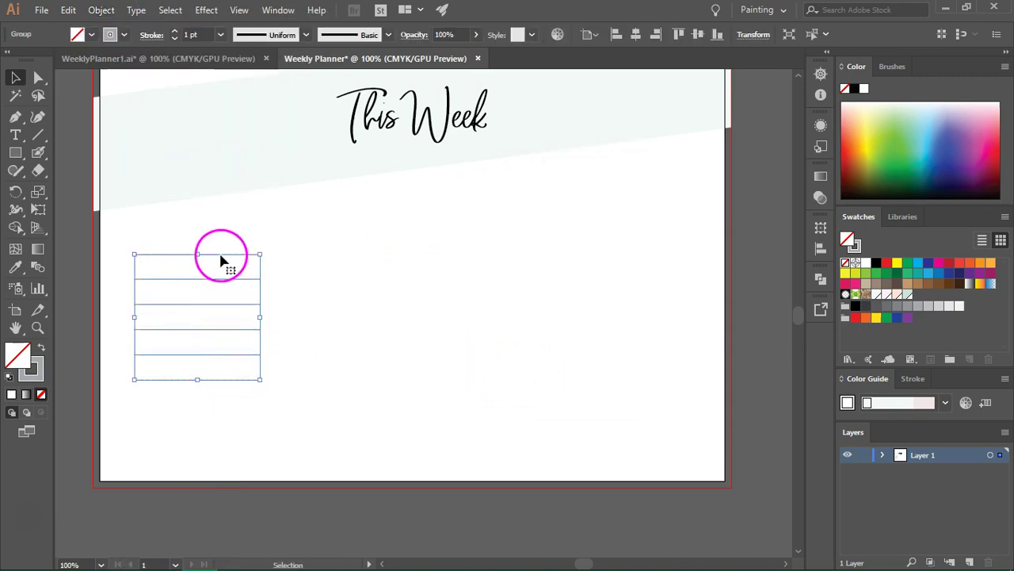
Step: Expand the dashed strokes into grey-filled outline shapes
left_click(102, 10)
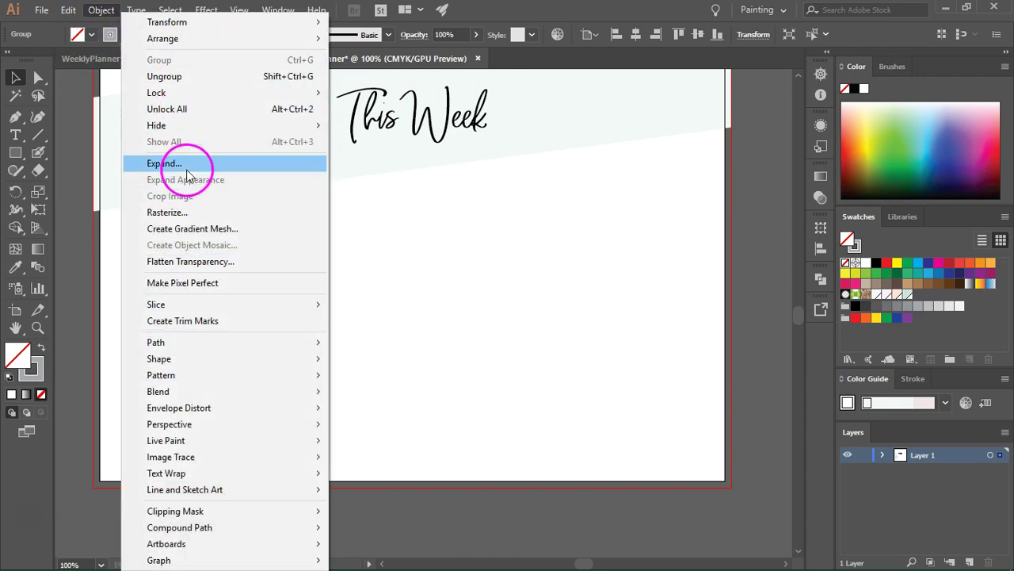
left_click(189, 162)
left_click(521, 379)
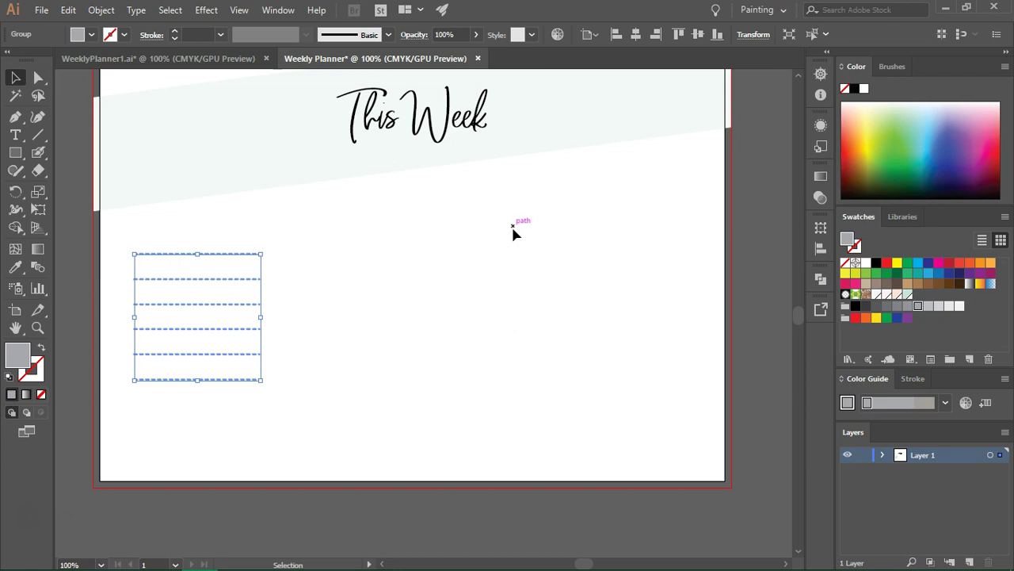
Step: Move the dashed-line group up under the header and duplicate it into four columns
left_click(420, 239)
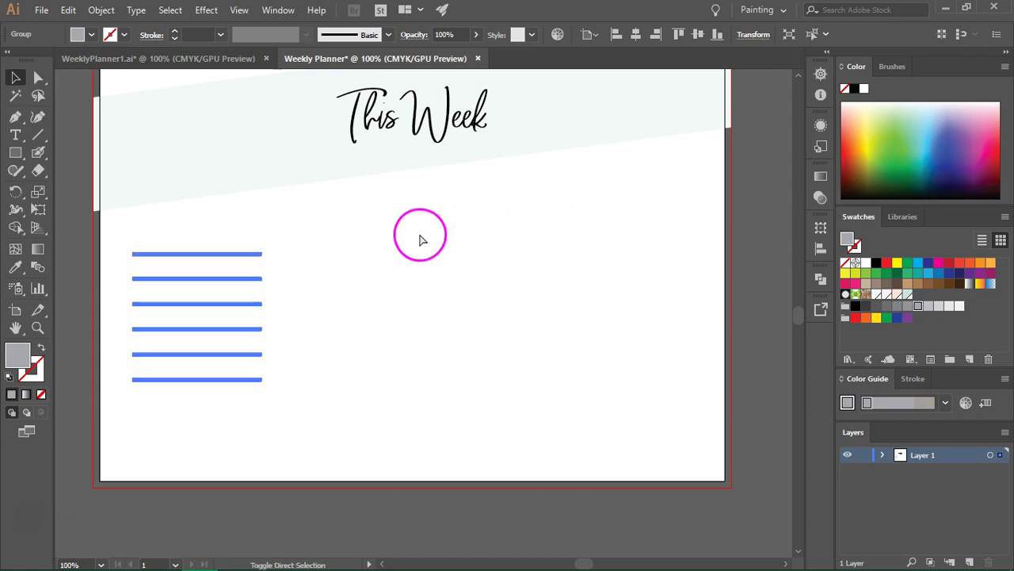
left_click_drag(234, 258, 236, 214)
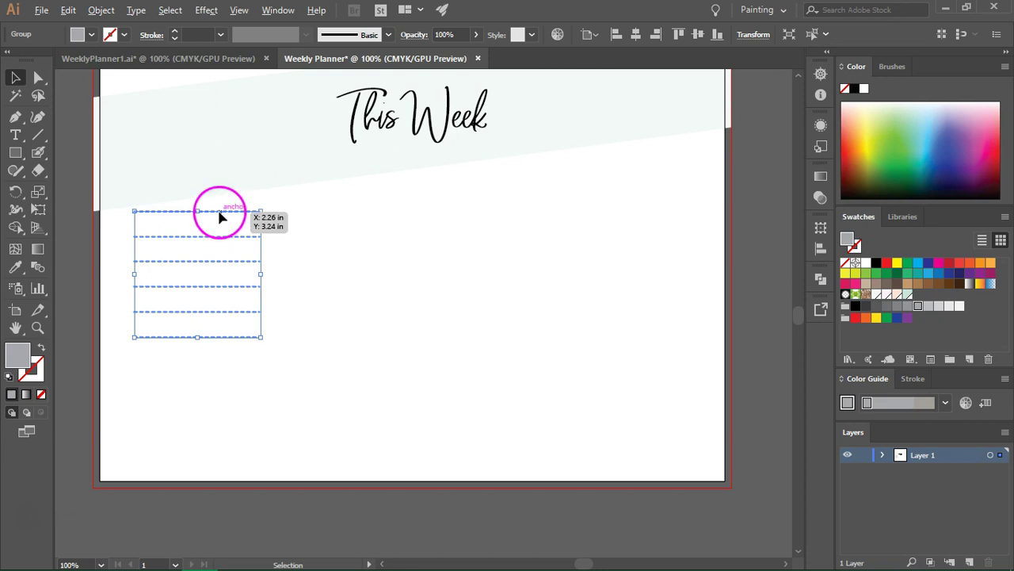
left_click_drag(221, 217, 690, 215)
left_click(386, 219)
left_click(473, 394)
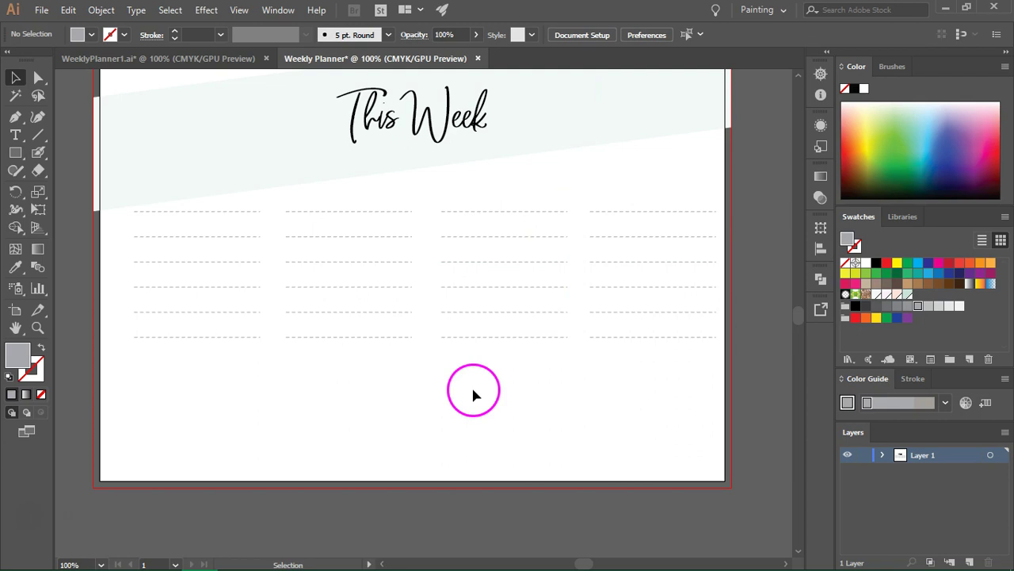
Step: Scale all four dashed-line columns narrower so they fit inside the page
left_click_drag(151, 390, 680, 241)
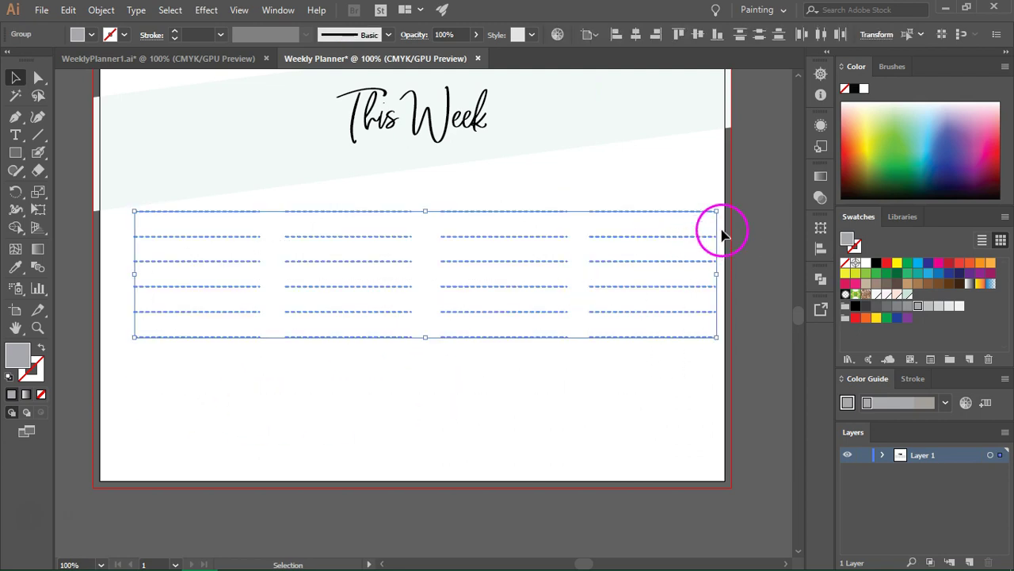
mouse_move(718, 211)
left_mouse_down()
mouse_move(704, 225)
mouse_move(720, 220)
left_mouse_up()
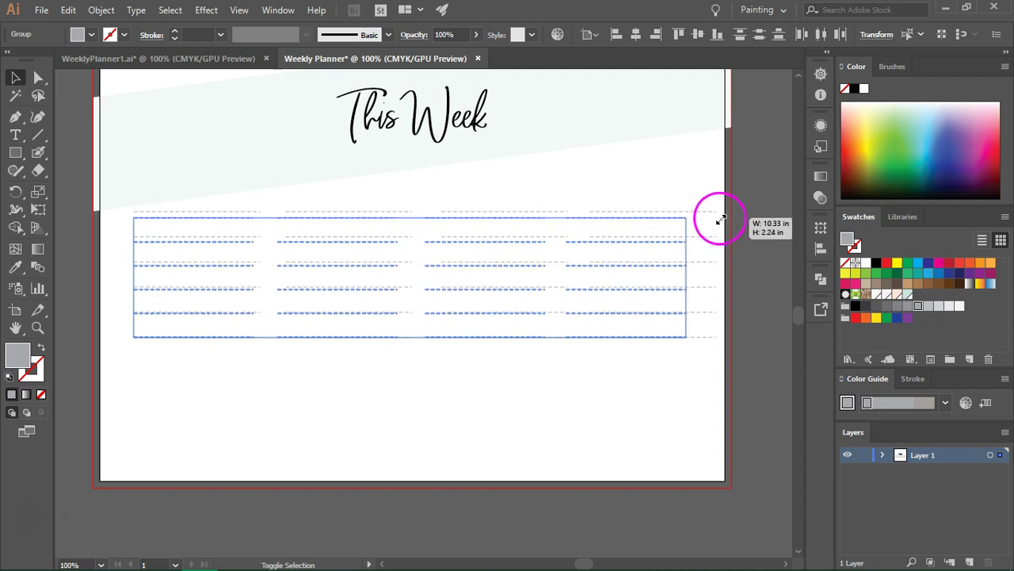
left_click(673, 158)
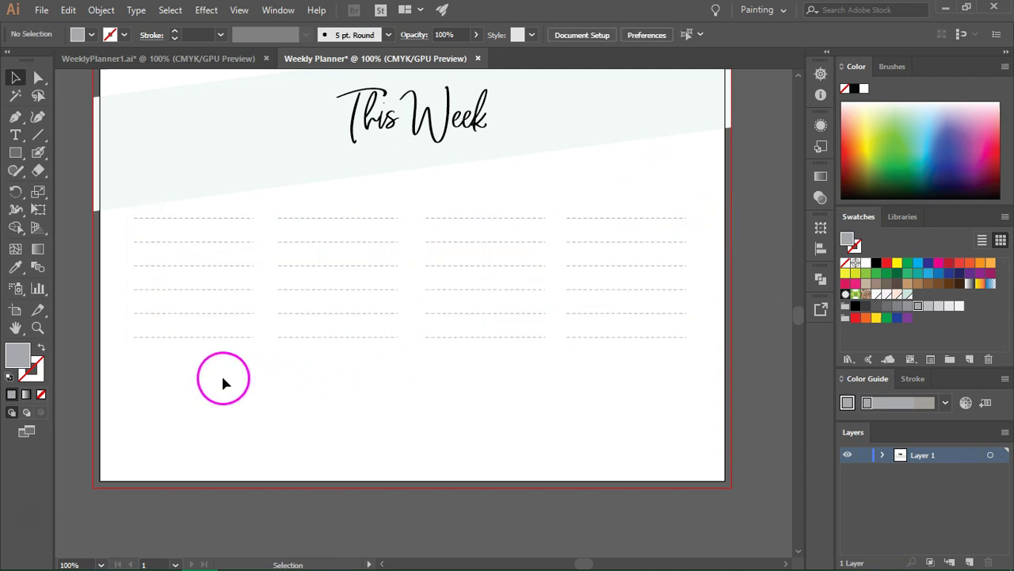
Step: Select the four columns and set the alignment reference to Key Object
left_click_drag(223, 378, 639, 195)
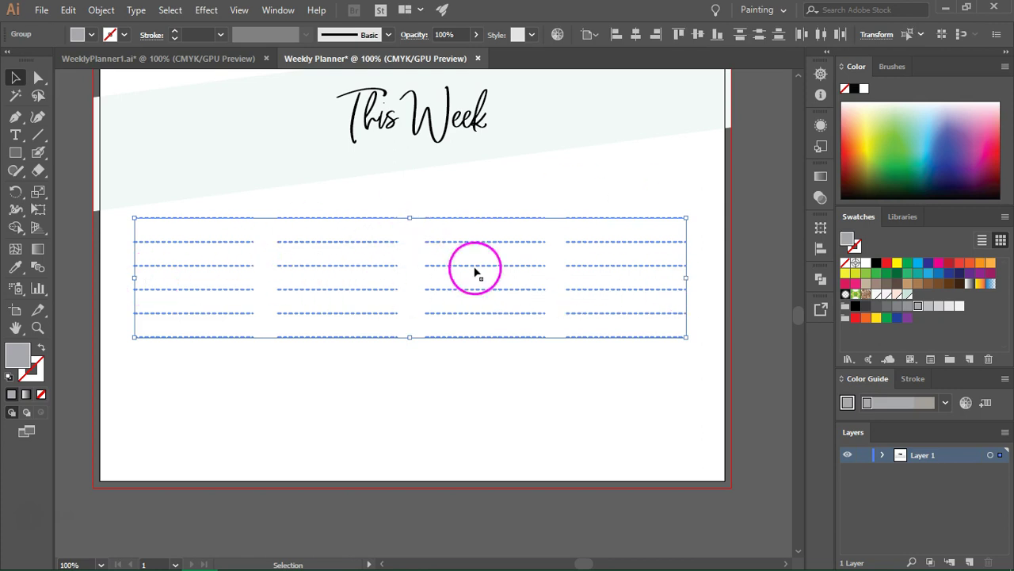
left_click(820, 249)
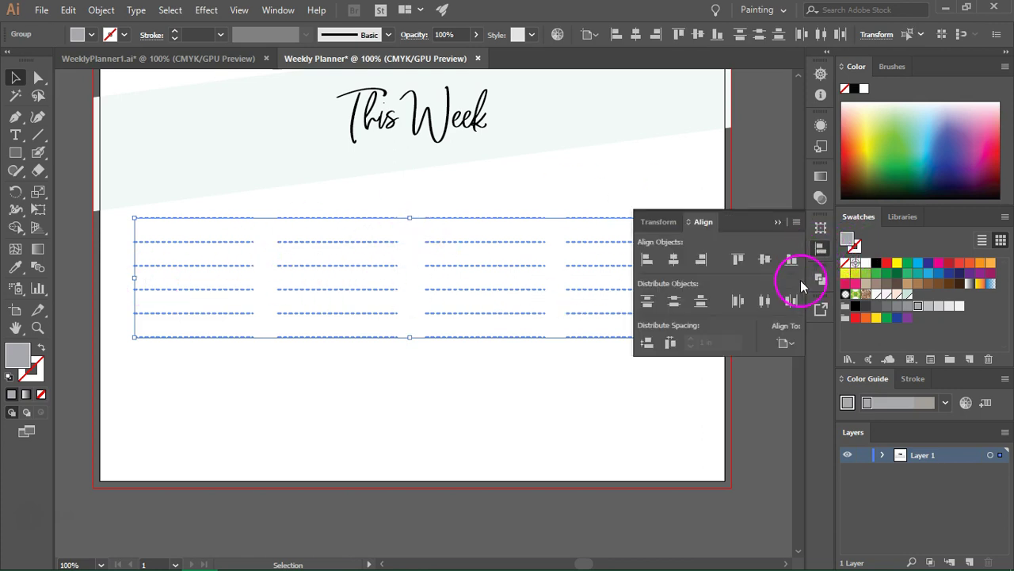
left_click(785, 349)
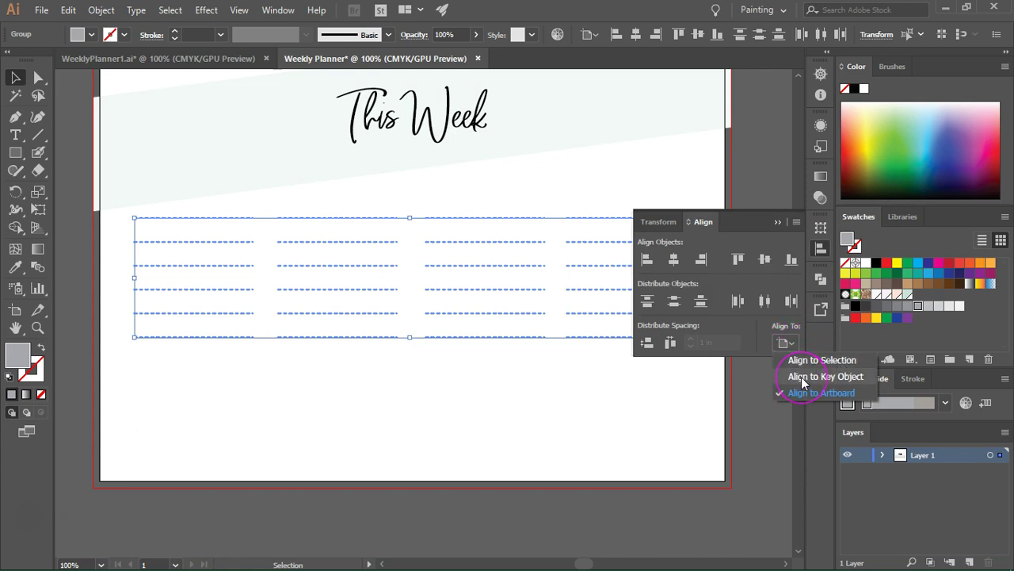
left_click(801, 376)
left_click(705, 342)
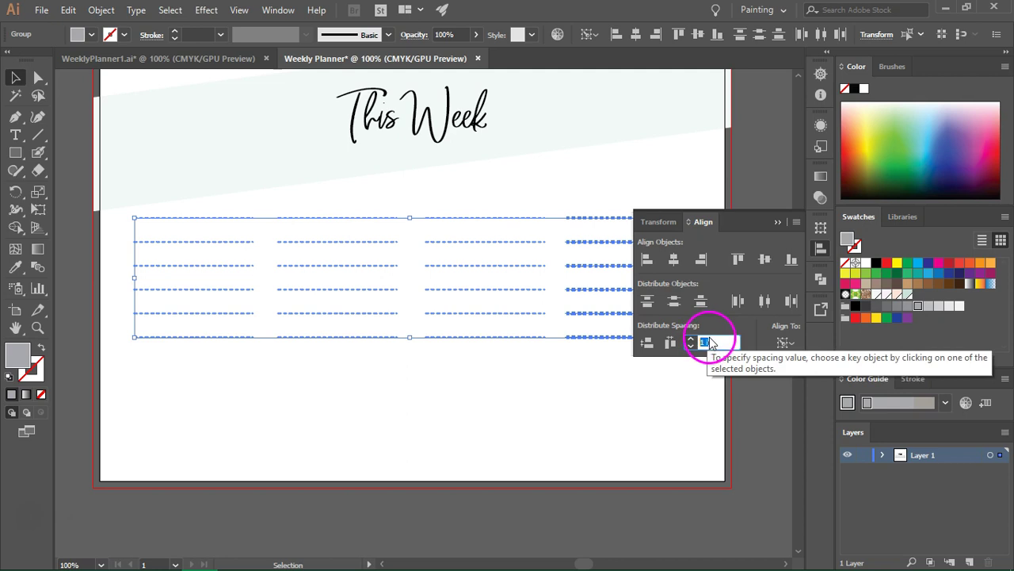
Step: Distribute the columns horizontally with 0.5 in spacing around a key column
left_click(720, 342)
type("0.5")
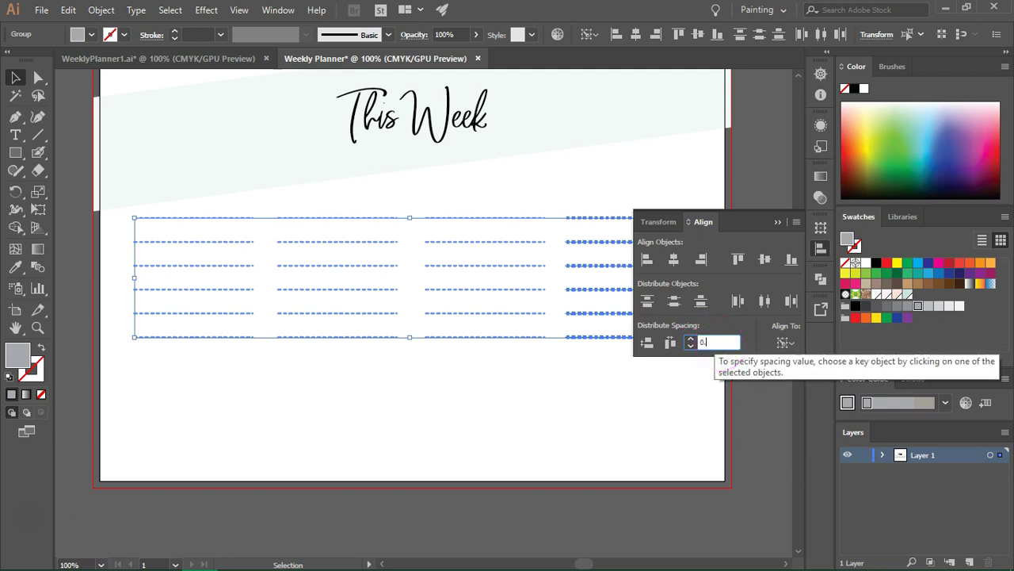
left_click(482, 291)
left_click(671, 343)
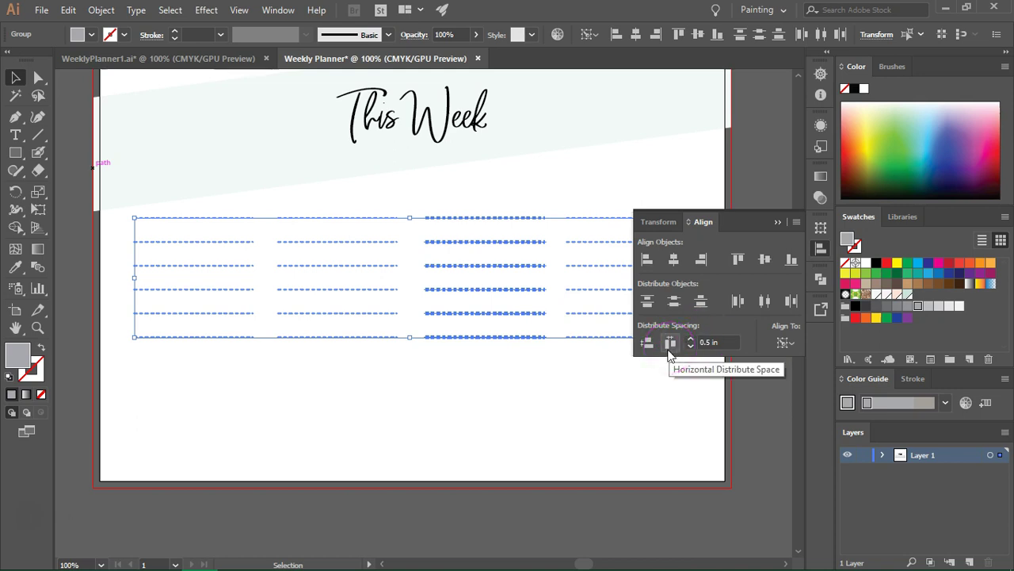
left_click(672, 343)
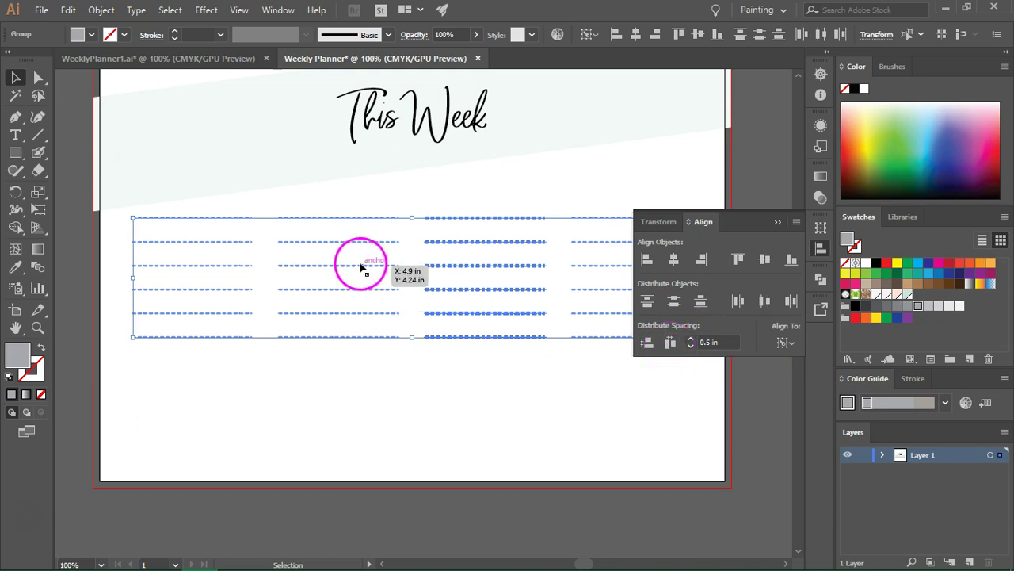
left_click(360, 272)
left_click(672, 343)
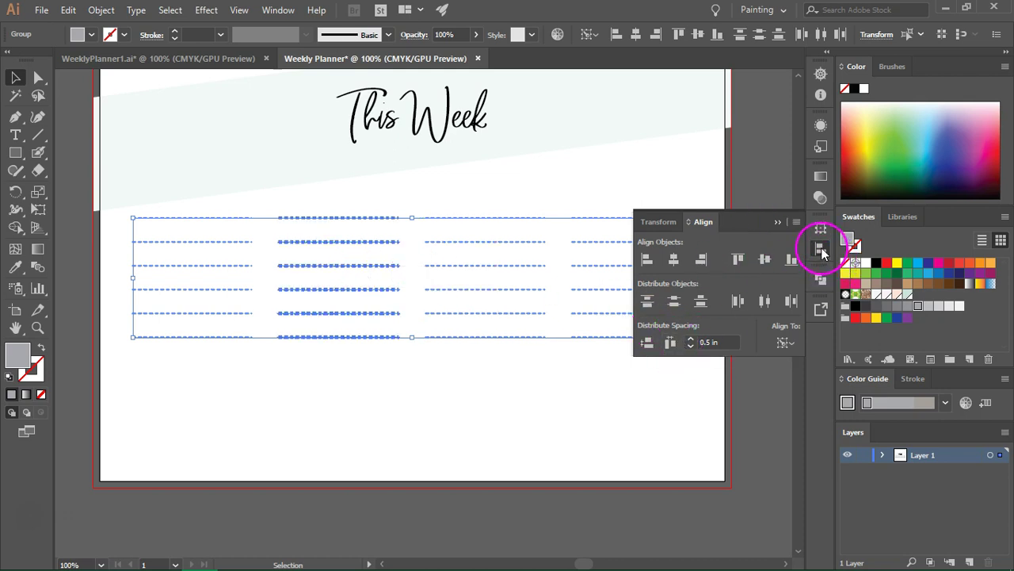
left_click(735, 263)
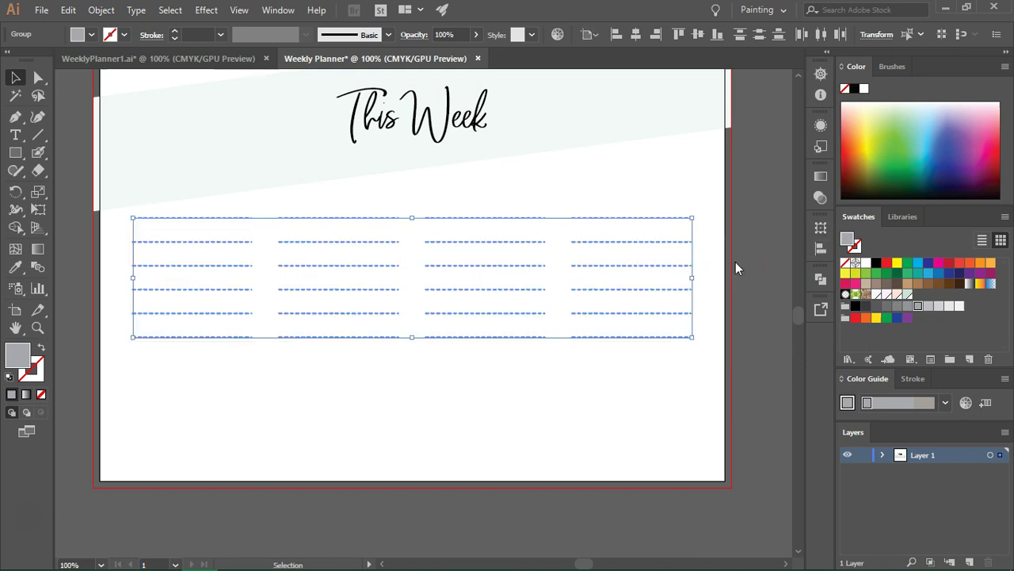
Step: Set the fill to black and place placeholder text near the first column
left_click(735, 265)
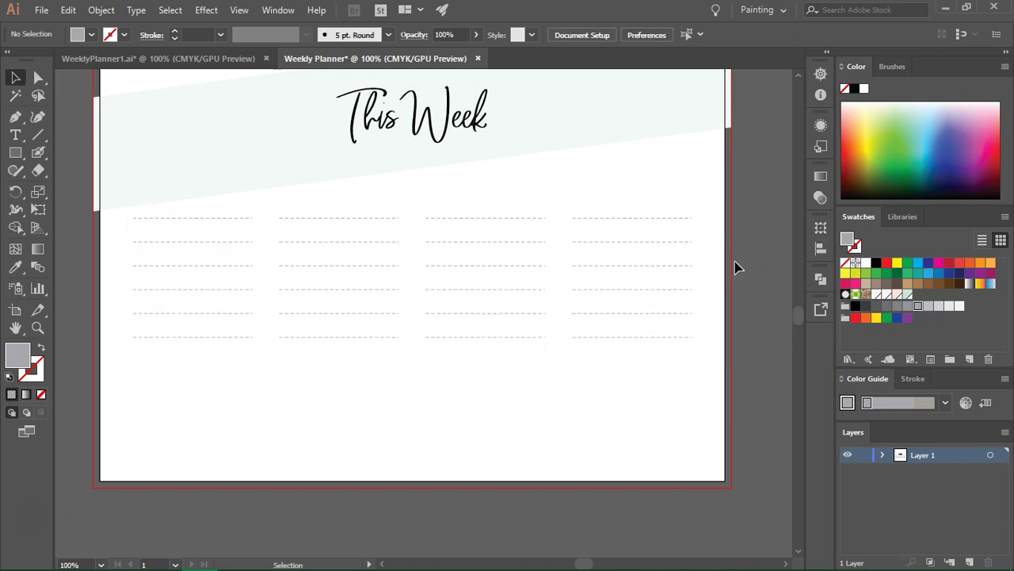
left_click(877, 262)
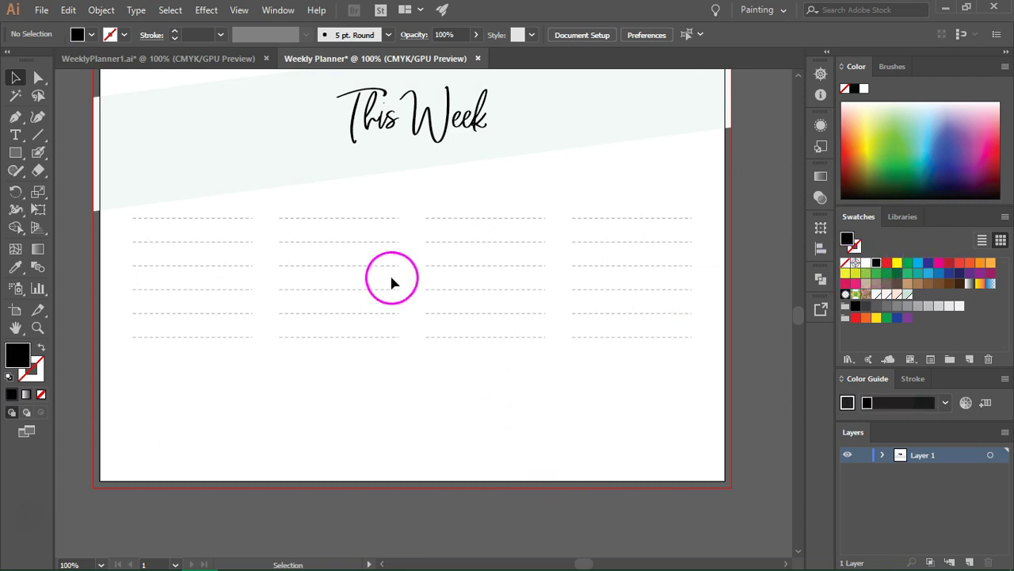
key("t")
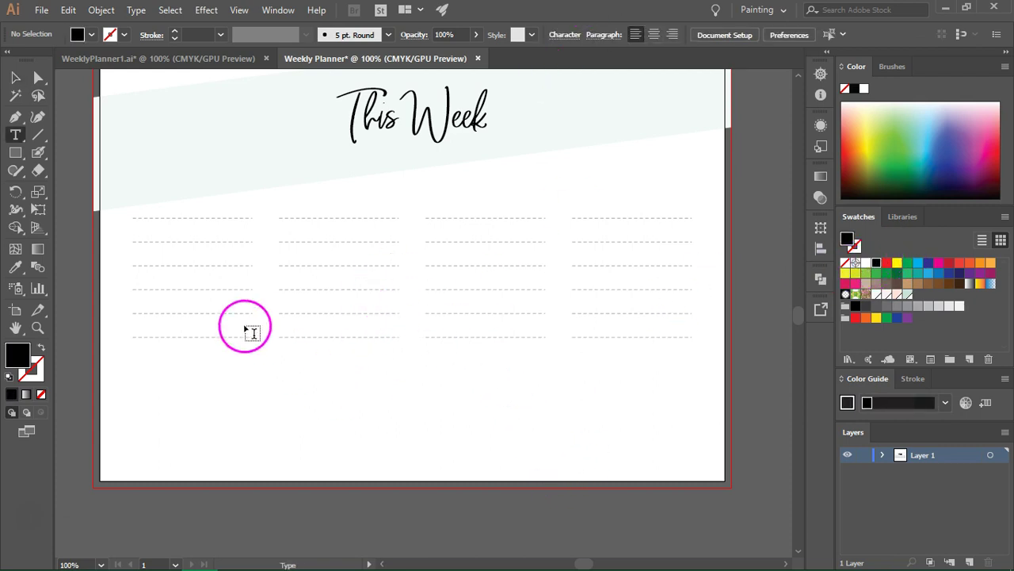
left_click(165, 208)
Step: Set the text to Aristelle Sans at 36 pt and retype it as Monday
left_click(555, 34)
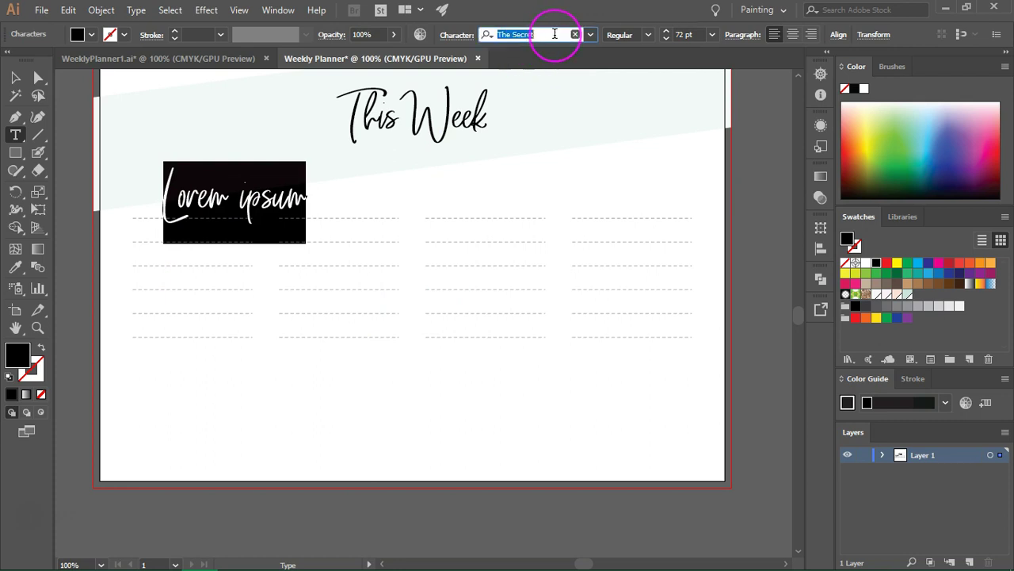
type("ari")
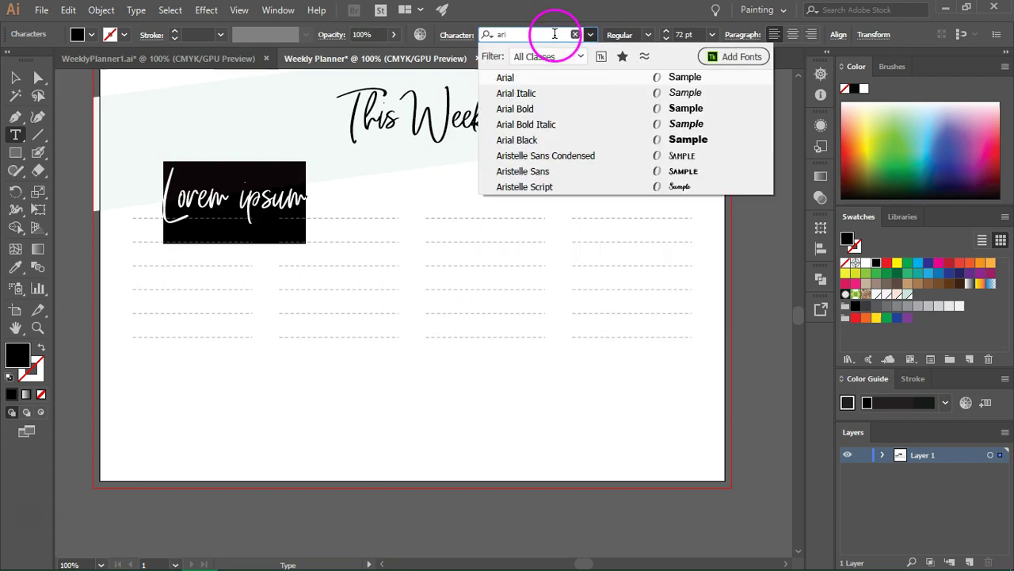
type("s")
left_click(566, 94)
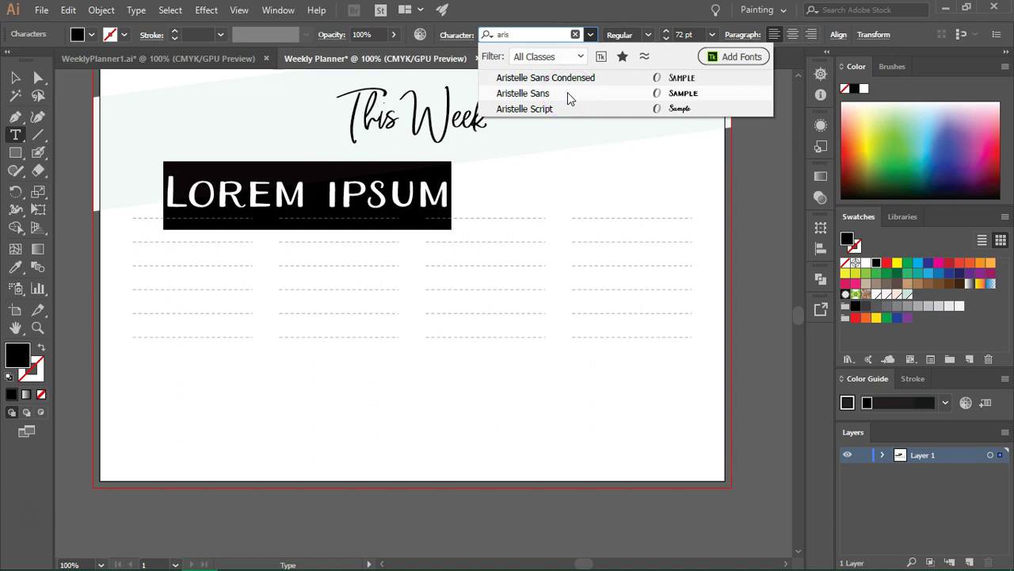
key("Return")
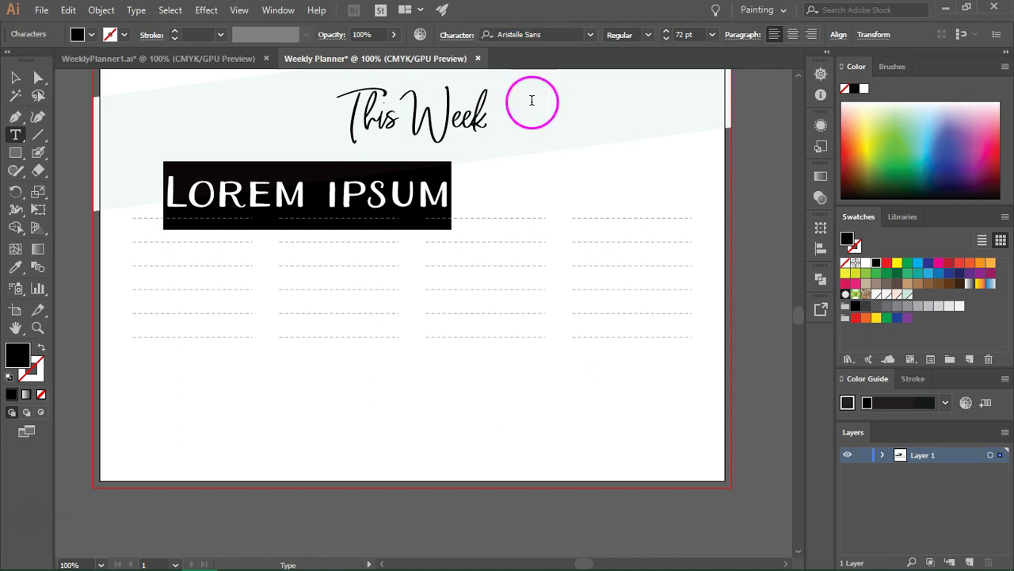
left_click(713, 35)
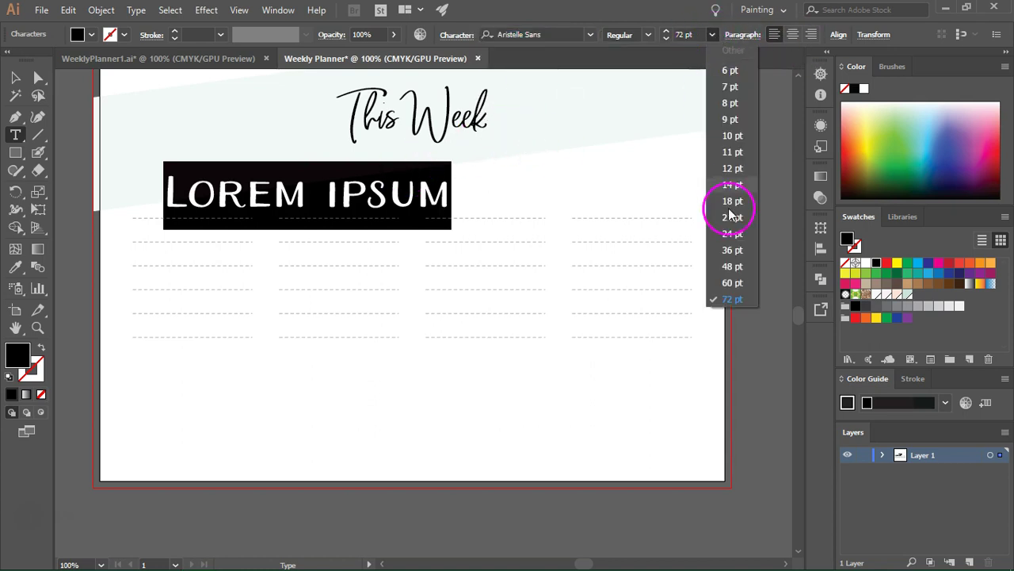
left_click(731, 252)
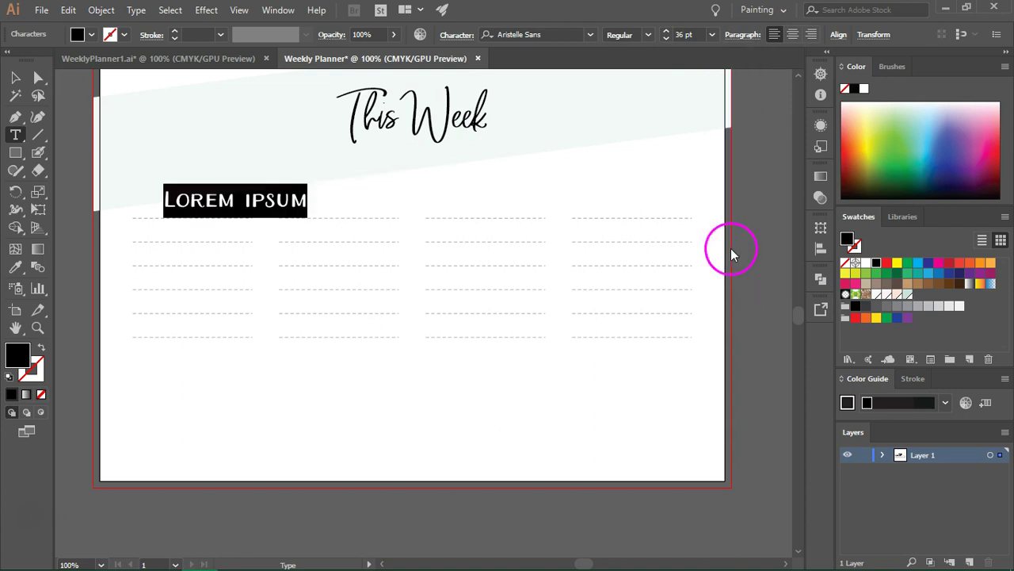
left_click(713, 35)
type("Monday")
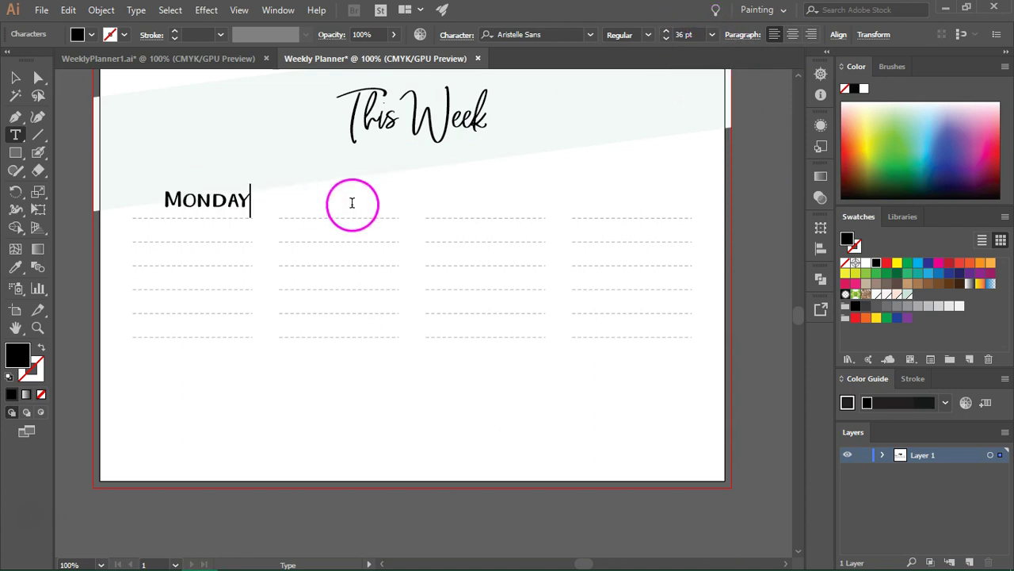
key("Escape")
Step: Raise MONDAY above the first column and centre it on its lines via Key Object
left_click_drag(196, 203, 181, 203)
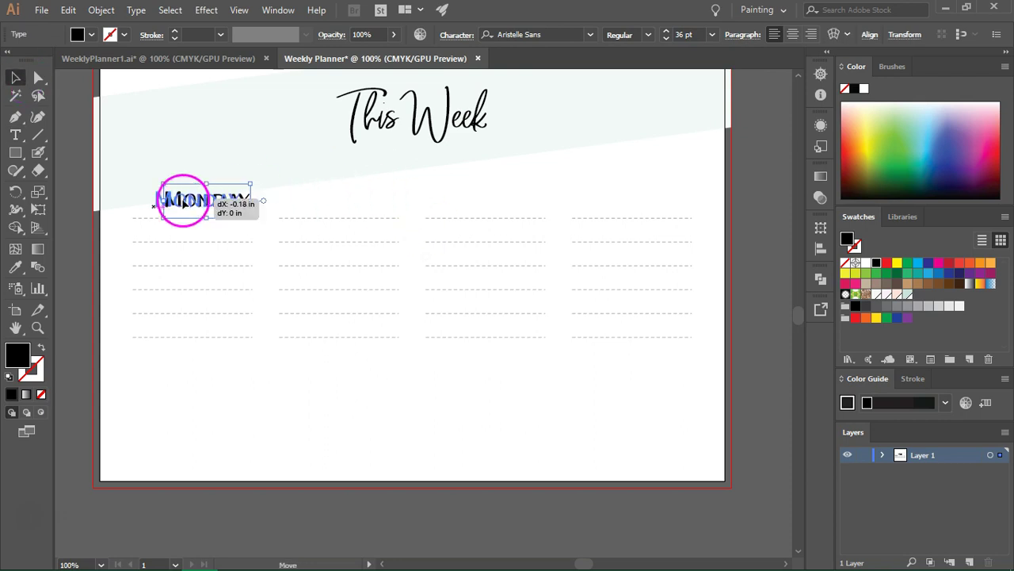
left_click(292, 193)
left_click(186, 191)
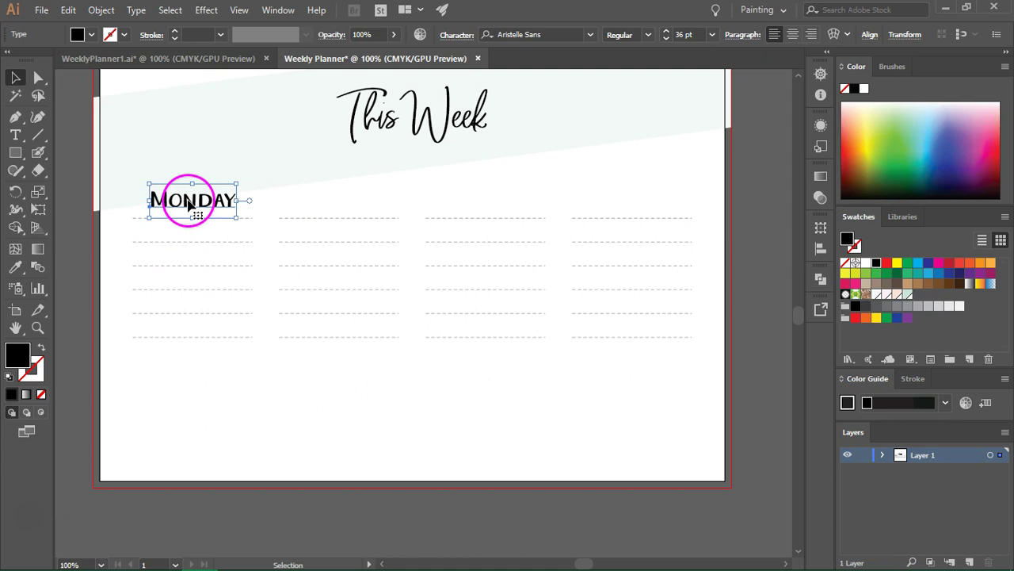
left_click_drag(190, 204, 191, 188)
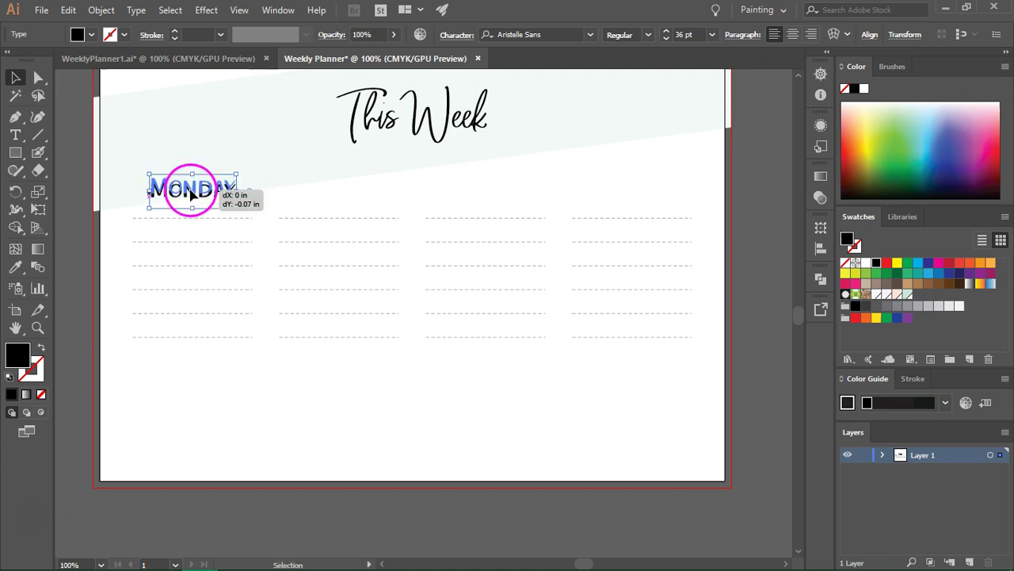
left_click(189, 244, "shift")
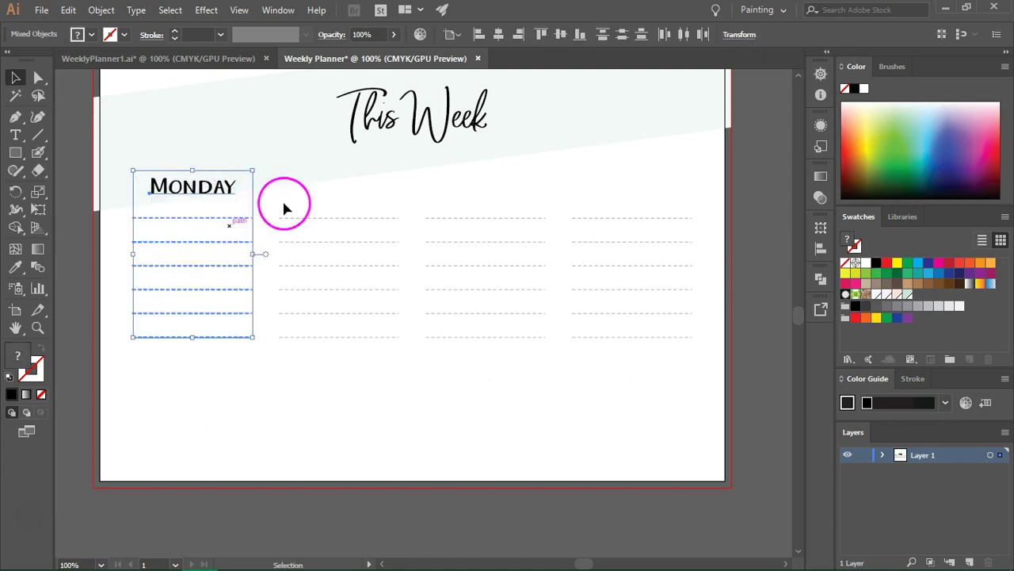
left_click(451, 34)
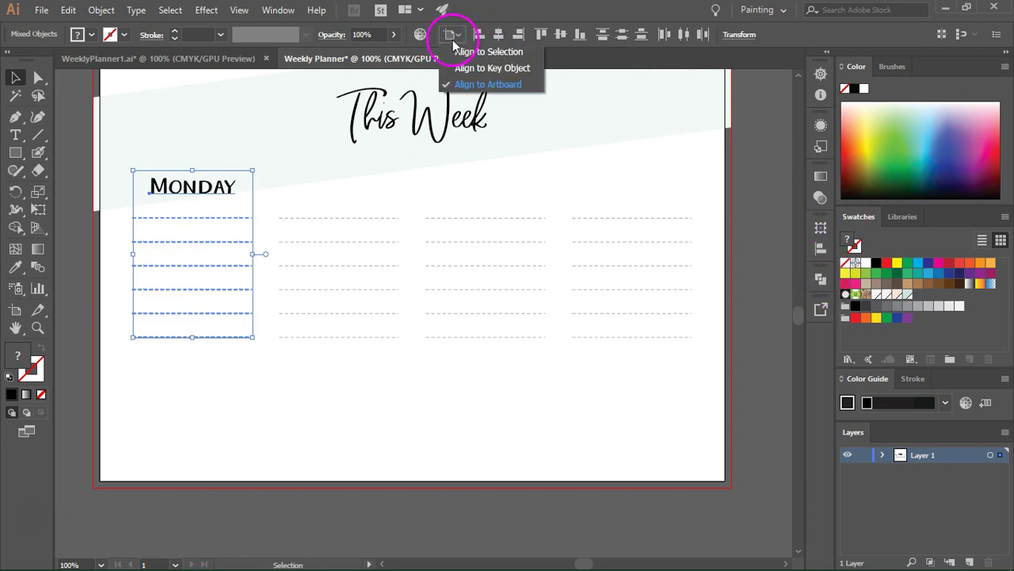
left_click(475, 70)
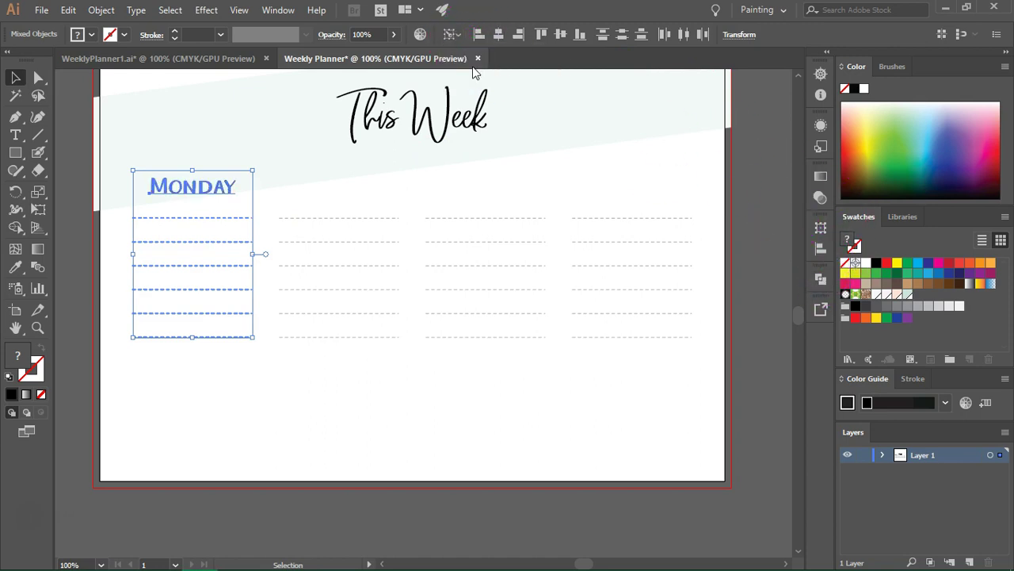
left_click(136, 210)
left_click(184, 222)
left_click(501, 35)
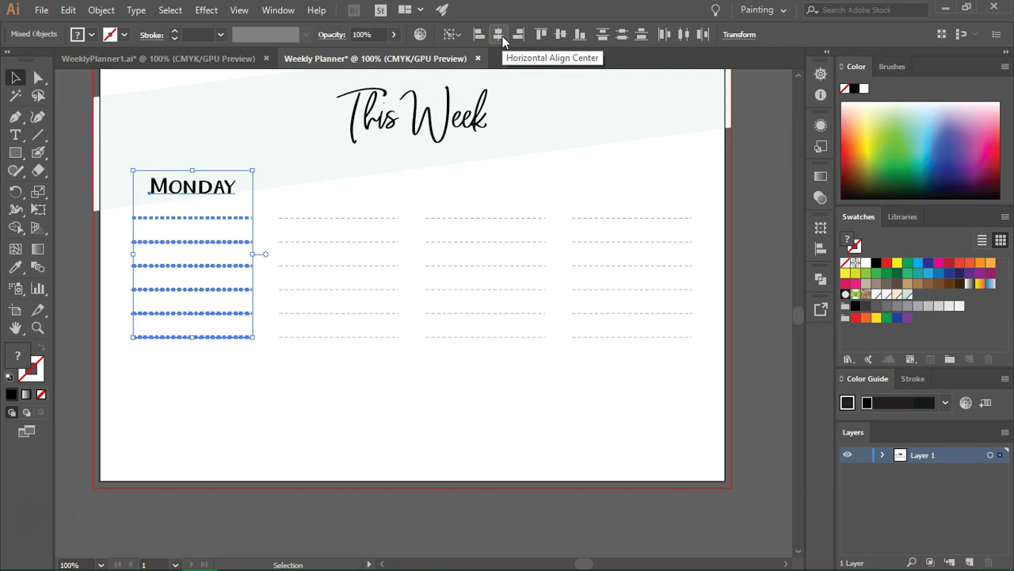
Step: Copy the label over the second column and retype it as Tuesday
left_click(323, 194)
mouse_move(222, 187)
left_mouse_down()
mouse_move(290, 201)
mouse_move(362, 191)
left_mouse_up()
double_click(356, 185)
type("Tuesday")
key("Escape")
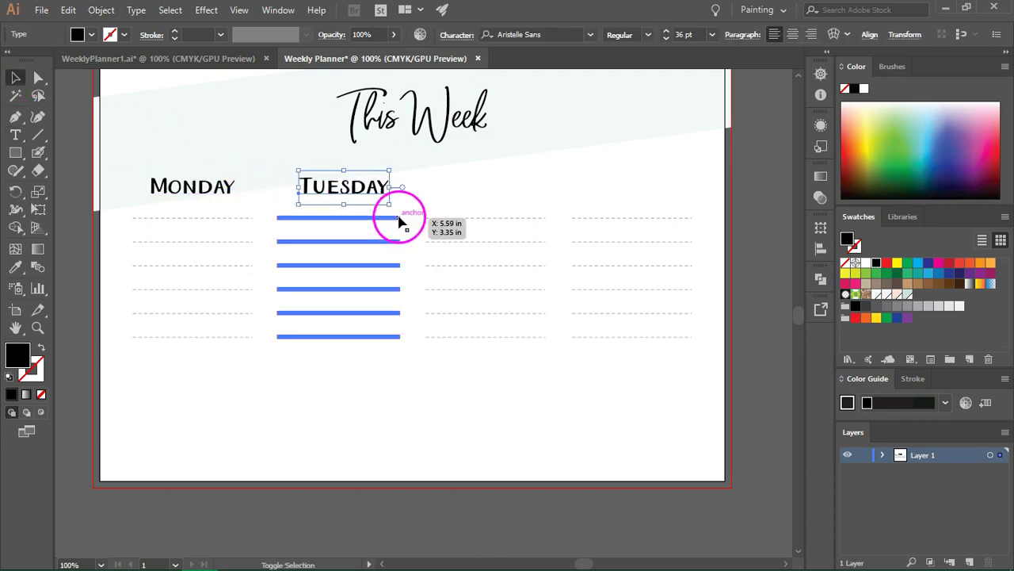
left_click(400, 224, "shift")
Step: Copy a label to the third column as Wednesday, centred over its lines
left_click_drag(362, 190, 510, 190)
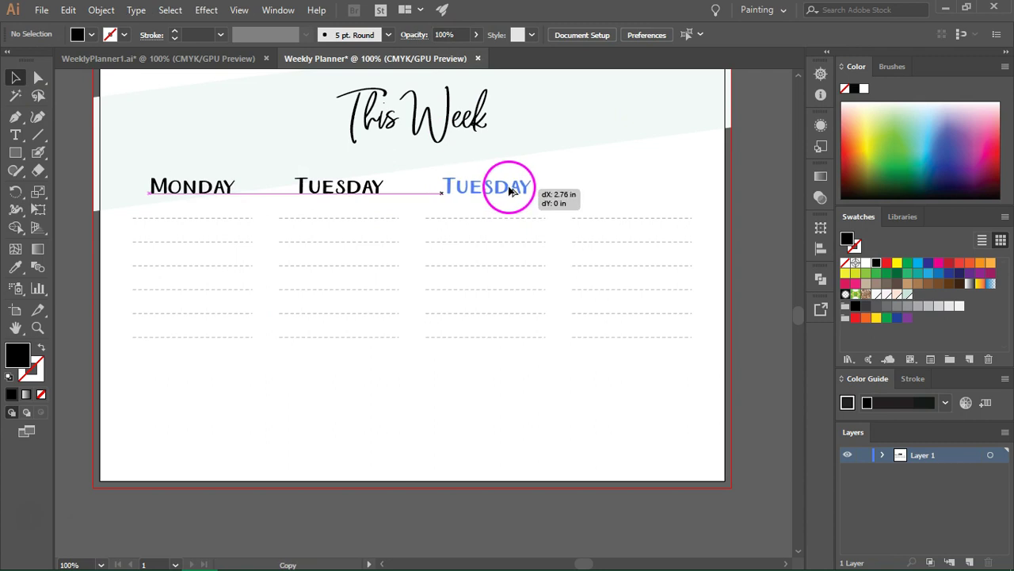
left_click(533, 223, "shift")
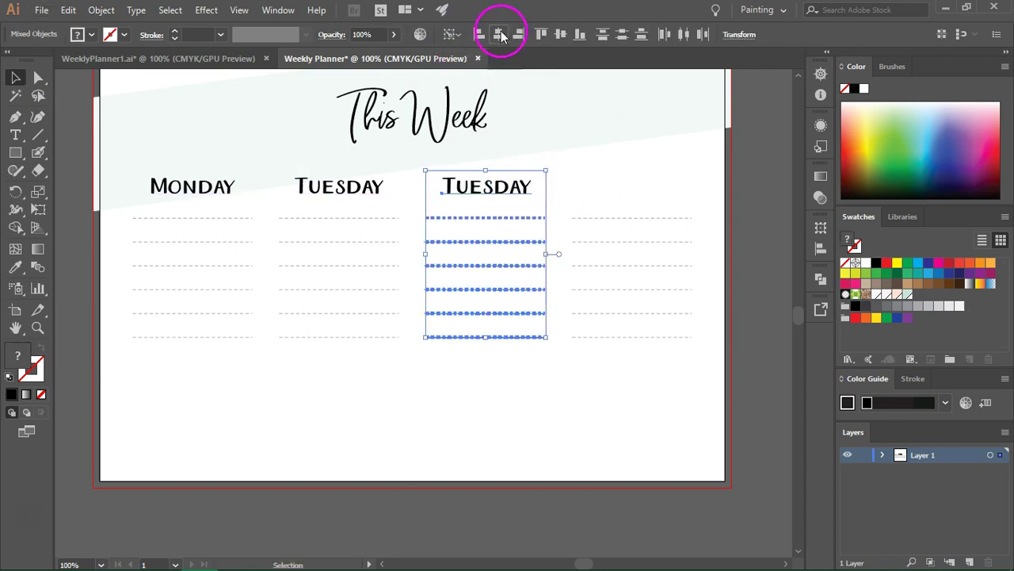
left_click(501, 35)
left_click(627, 164)
double_click(500, 186)
type("Wednesdayv")
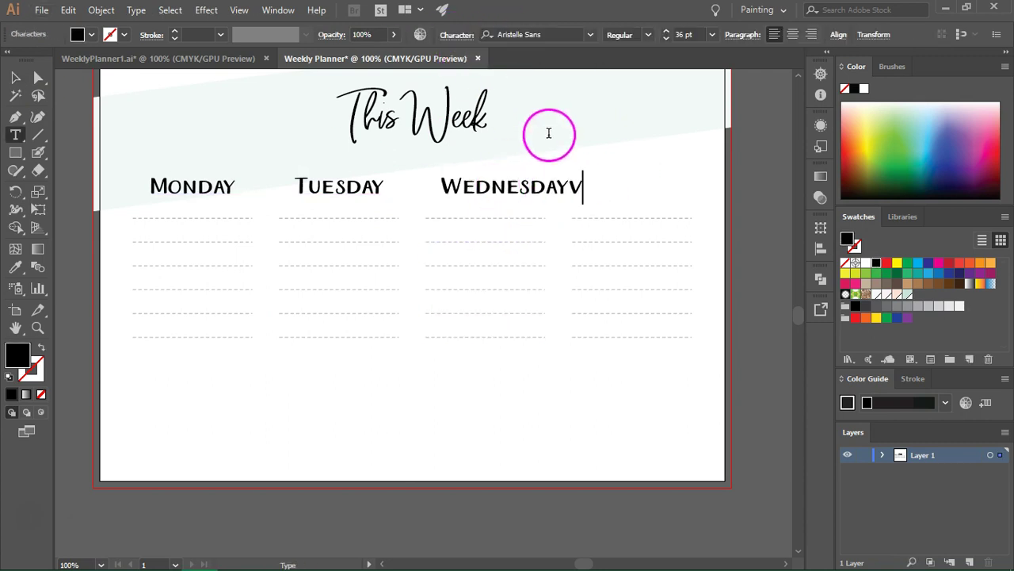
key("BackSpace")
key("Escape")
left_click(499, 220, "shift")
left_click(464, 31)
left_click(496, 33)
left_click(531, 217, "shift")
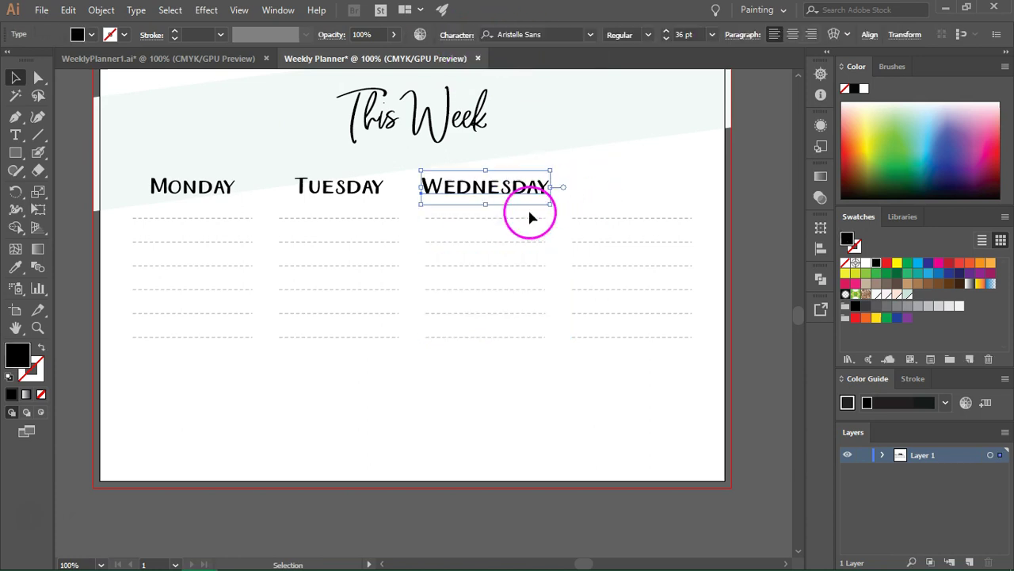
Step: Copy a label to the fourth column as Thursday and centre it over its lines
left_click_drag(517, 187, 663, 187)
double_click(630, 187)
type("Thursday")
key("Escape")
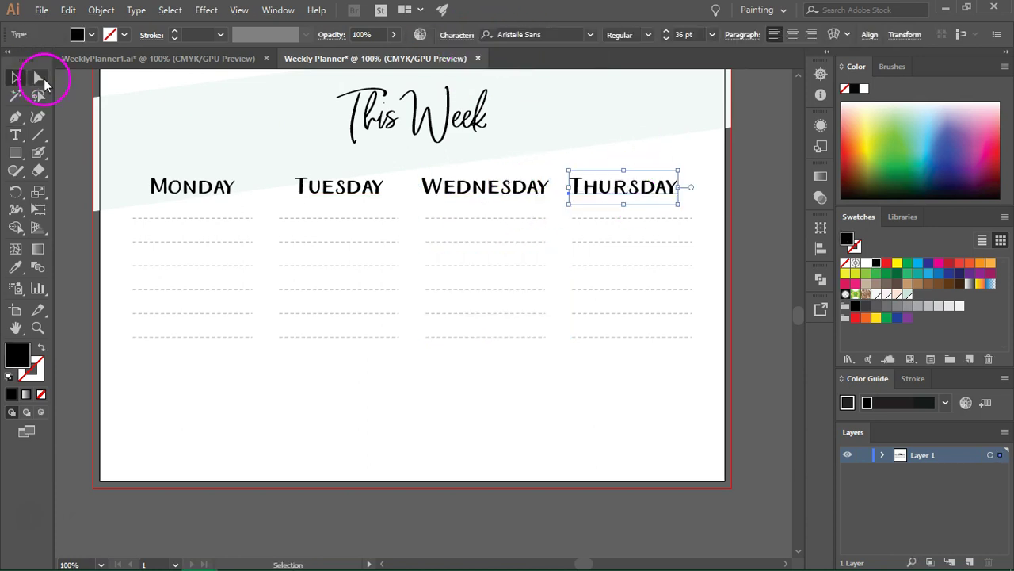
left_click(627, 218, "shift")
left_click(450, 34)
left_click(485, 65)
left_click(617, 229)
left_click(497, 34)
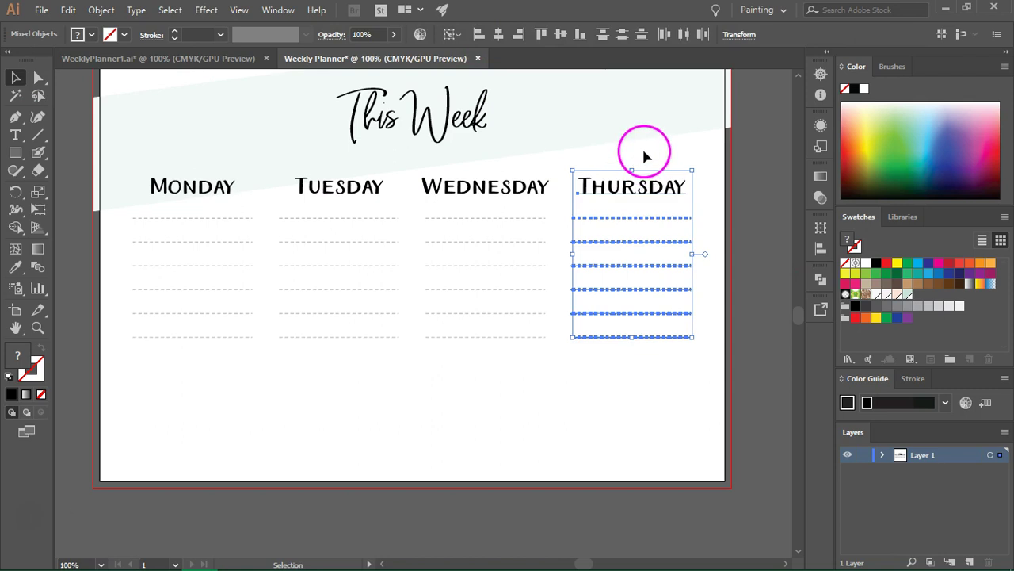
left_click(480, 419)
scroll(317, 416, "up", 1)
Step: Duplicate the four headed columns downward to form a second row
mouse_move(169, 409)
left_mouse_down()
mouse_move(681, 196)
mouse_move(670, 199)
left_mouse_up()
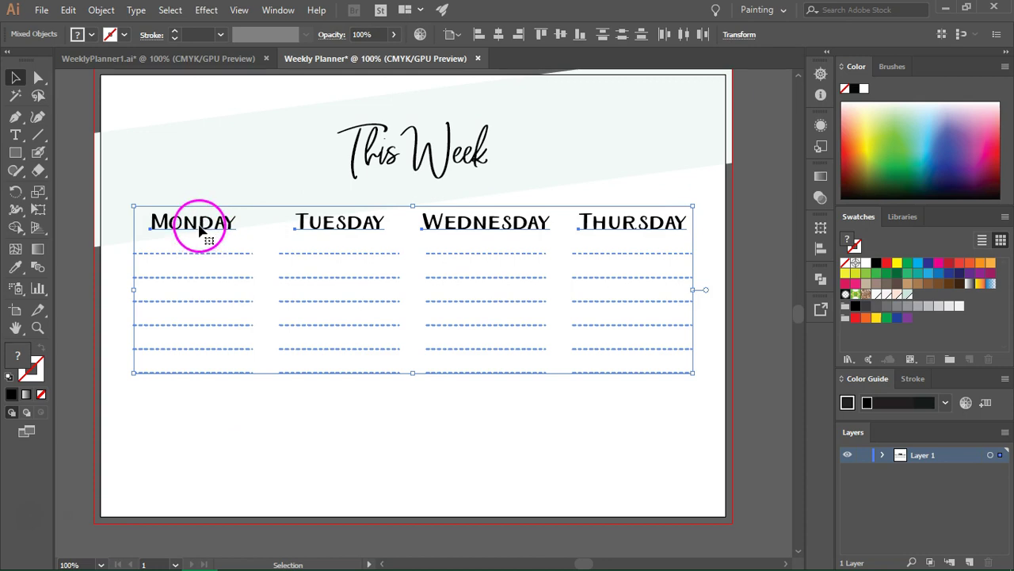
mouse_move(201, 229)
left_mouse_down()
mouse_move(205, 307)
mouse_move(184, 420)
left_mouse_up()
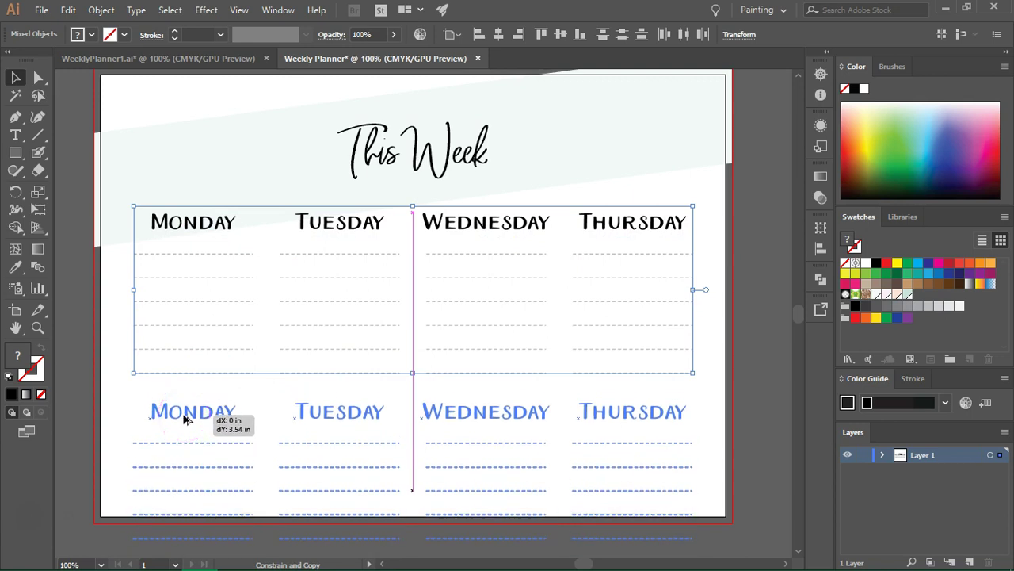
left_click_drag(184, 420, 184, 420)
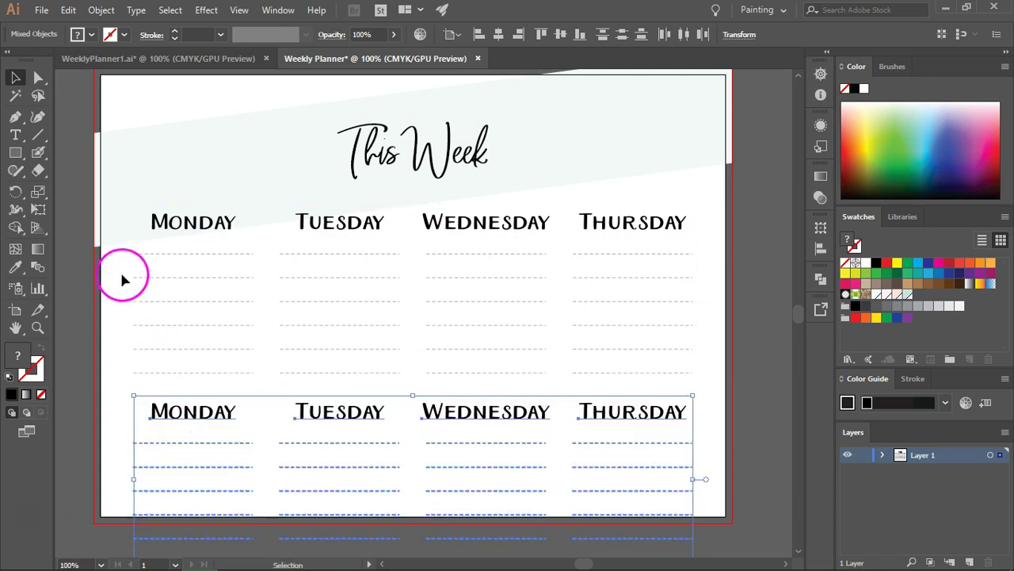
left_click(114, 361)
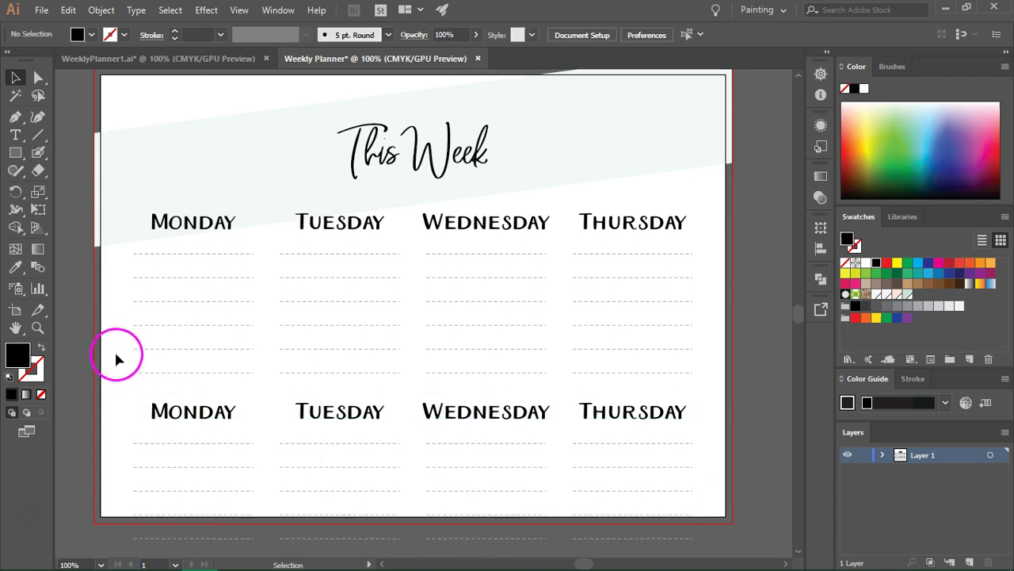
Step: Rename the lower headings Friday, Saturday, Sunday and To Do
key("t")
double_click(172, 411)
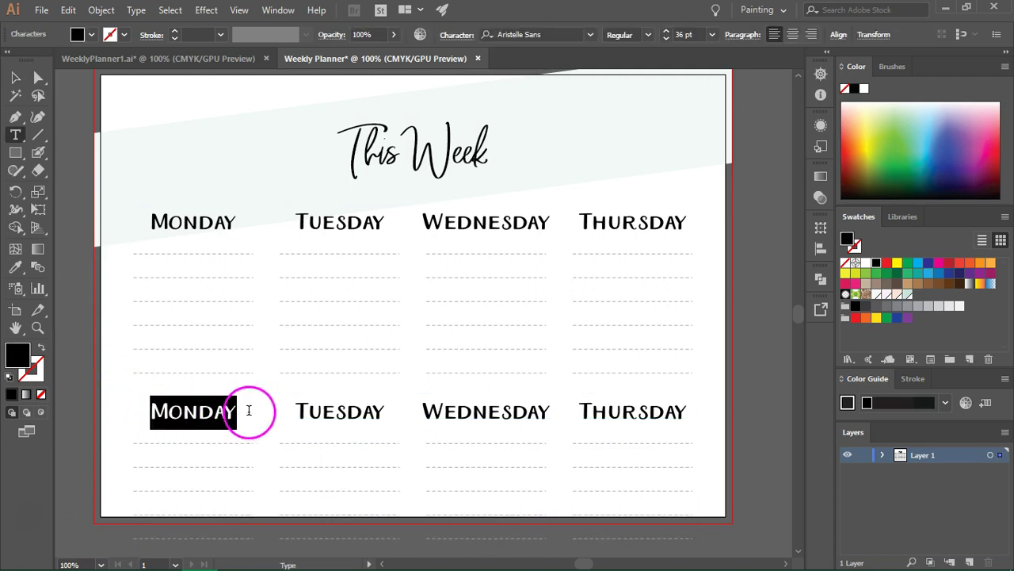
type("Friday")
double_click(342, 412)
type("Saturday")
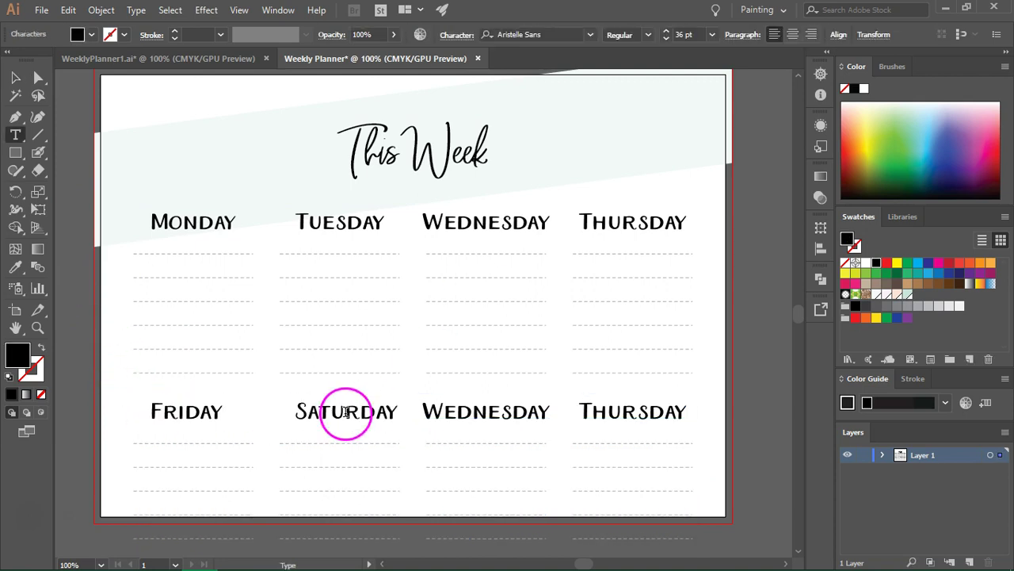
double_click(475, 414)
type("Sunday")
double_click(629, 413)
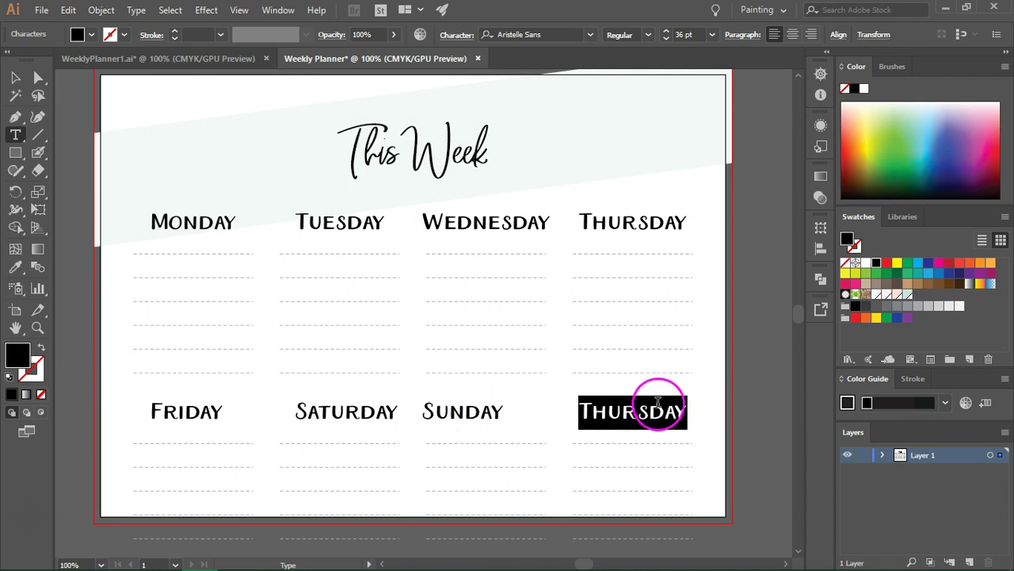
type("To Do")
key("Escape")
Step: Centre each lower heading horizontally over its dashed lines
left_click(186, 426)
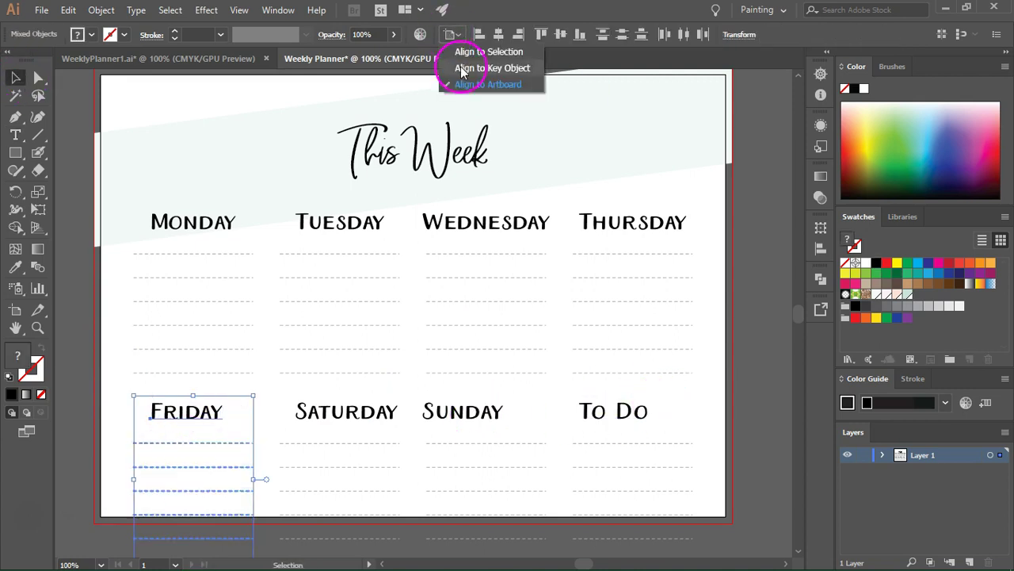
left_click(500, 36)
left_click(354, 400)
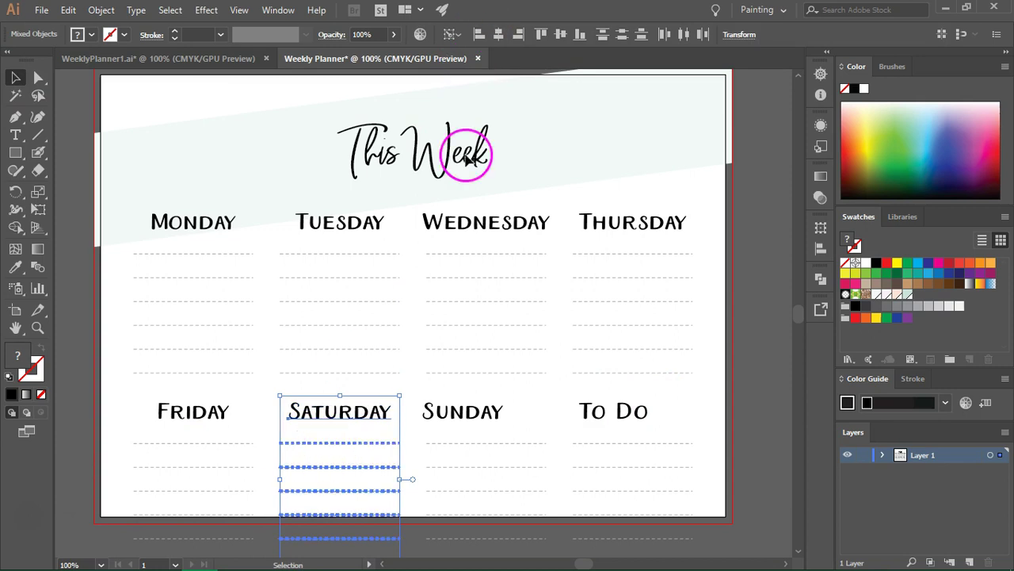
left_click(494, 437)
left_click(497, 34)
left_click(616, 439)
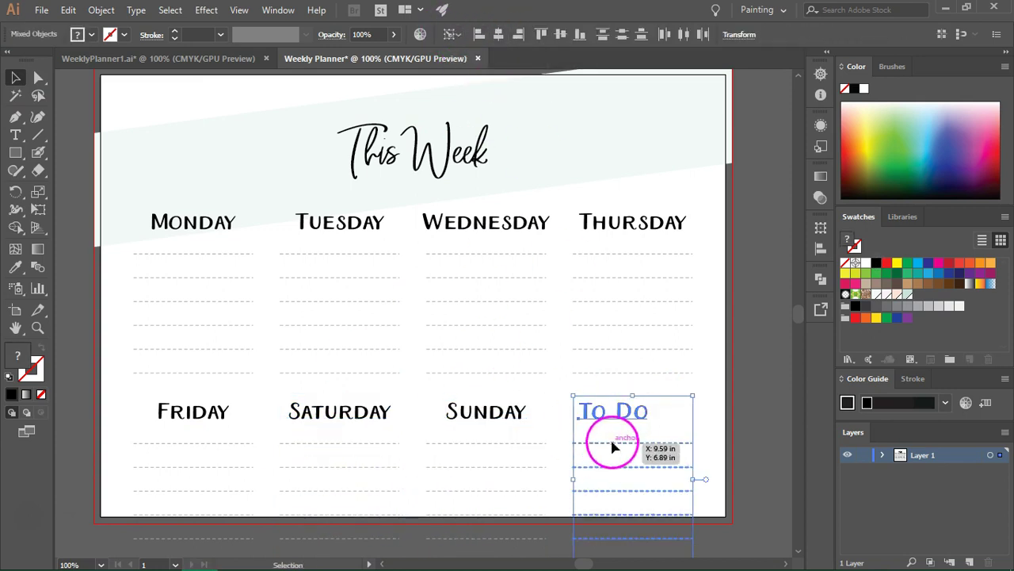
left_click(497, 33)
left_click(750, 204)
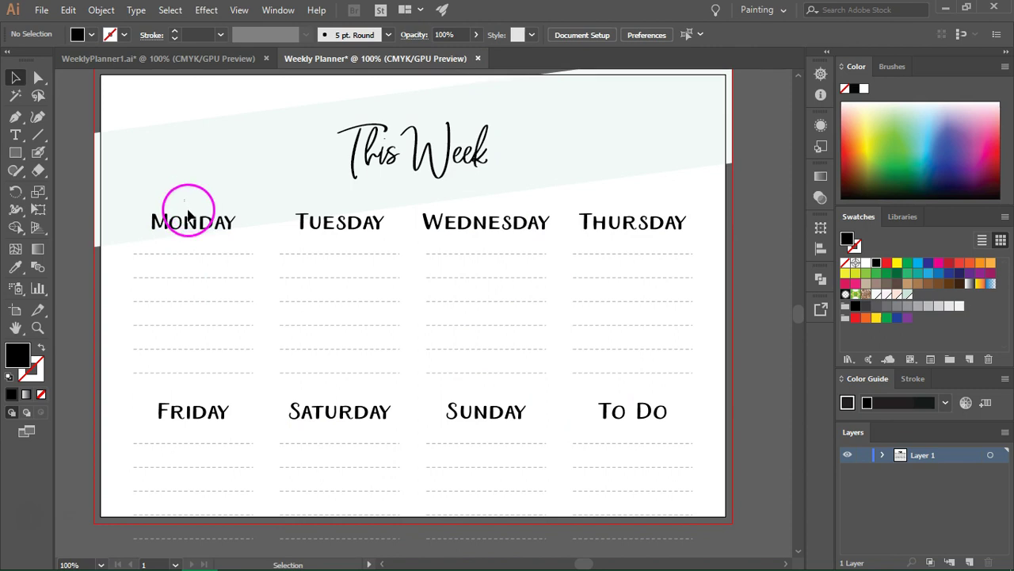
Step: Group each day heading with its dashed lines using Ctrl+G
left_click_drag(188, 206, 212, 391)
key("ctrl+g")
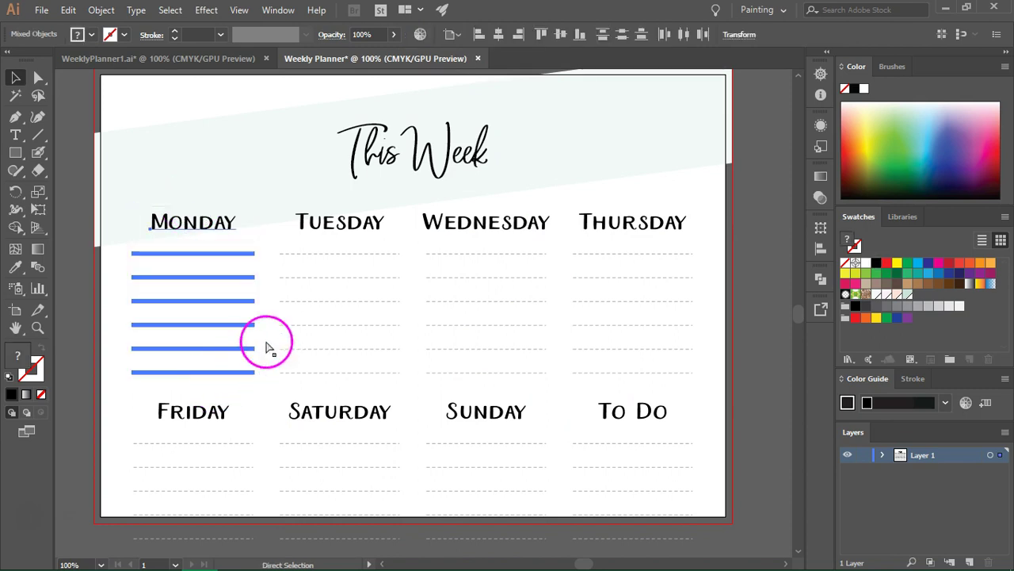
left_click_drag(361, 369, 363, 371)
mouse_move(471, 194)
left_mouse_down()
mouse_move(547, 372)
mouse_move(702, 158)
left_mouse_up()
scroll(620, 198, "down", 2)
scroll(476, 277, "down", 3)
mouse_move(127, 305)
left_mouse_down()
mouse_move(242, 455)
mouse_move(412, 268)
mouse_move(482, 462)
mouse_move(606, 435)
left_mouse_up()
key("ctrl+g")
key("ctrl+g")
key("ctrl+g")
scroll(346, 426, "up", 2)
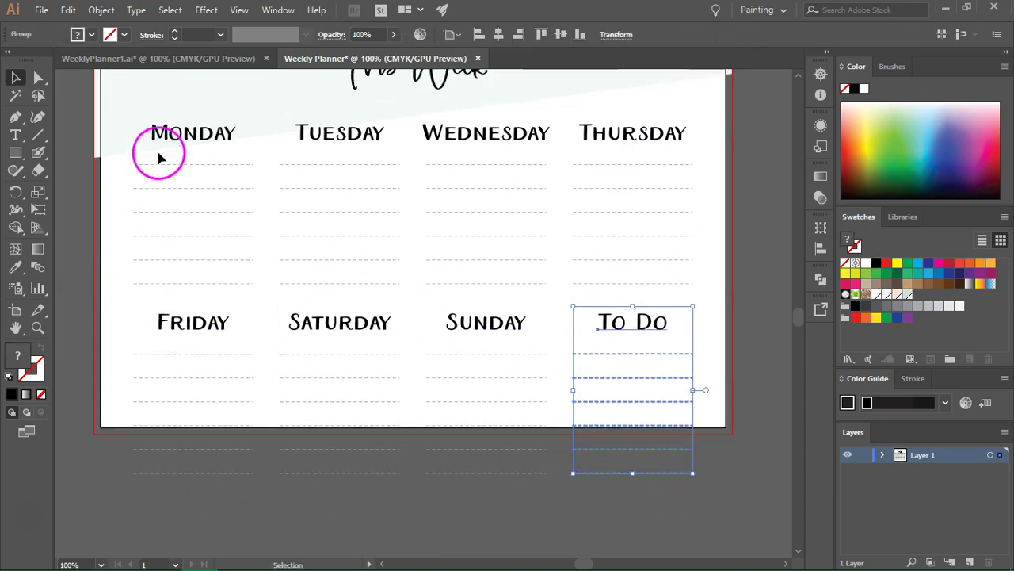
Step: Scale the whole grid down and move it beneath the This Week title
mouse_move(122, 119)
left_mouse_down()
mouse_move(731, 499)
mouse_move(727, 523)
left_mouse_up()
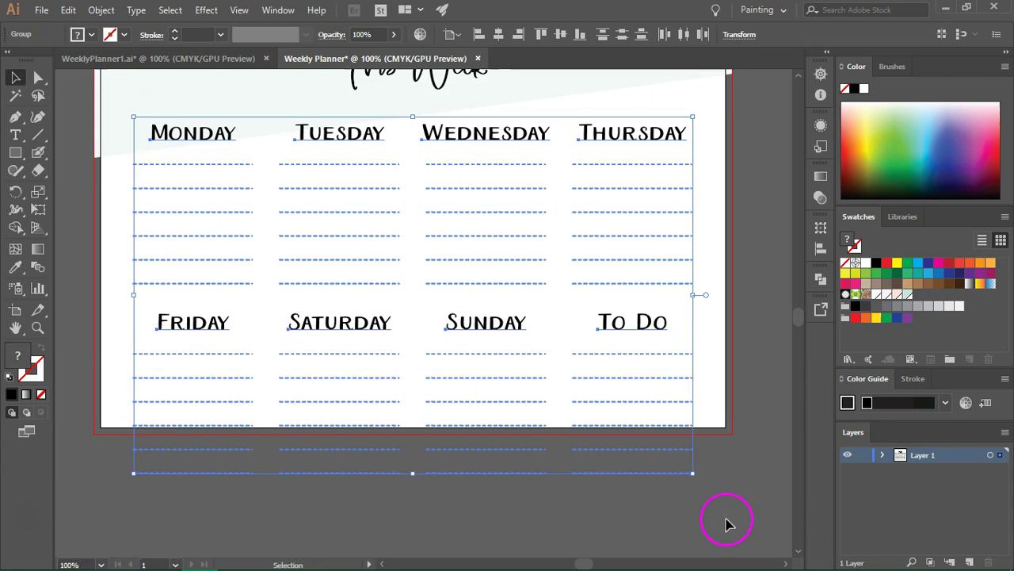
key("a")
key("v")
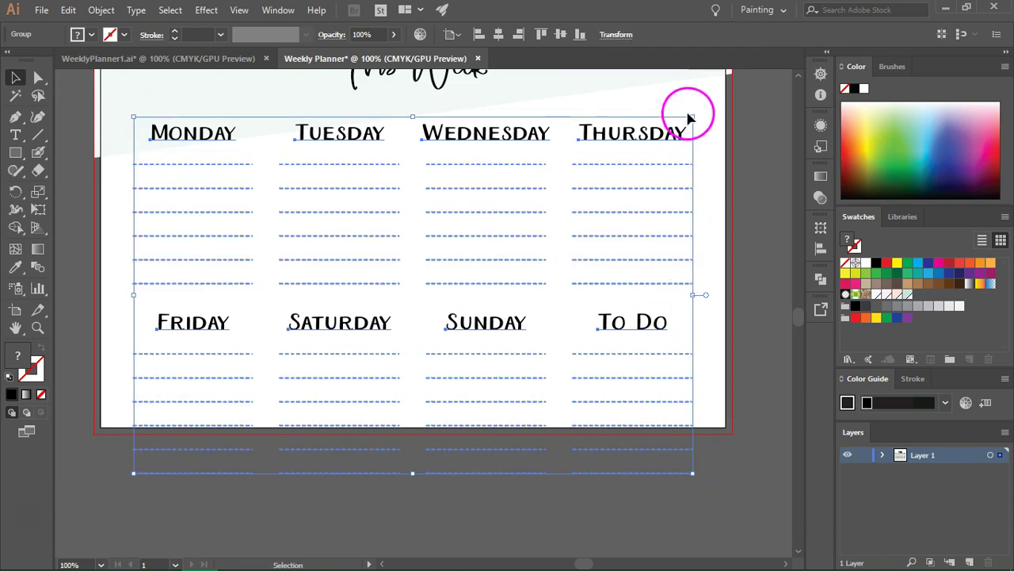
scroll(693, 117, "up", 2)
left_click_drag(694, 152, 627, 216)
left_click_drag(403, 227, 453, 158)
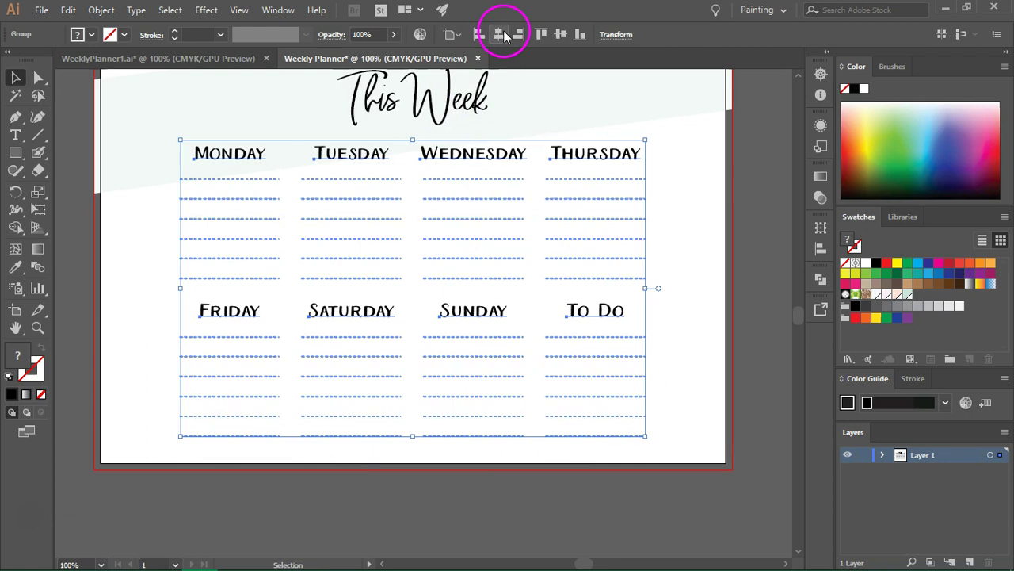
left_click(680, 139)
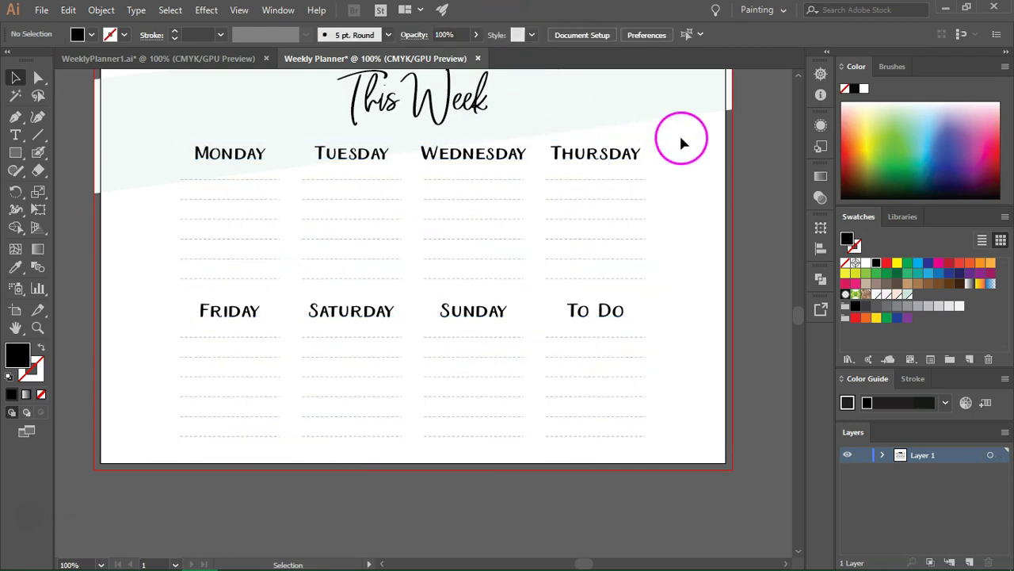
Step: Draw a light peach 0.2 in square beside the To Do heading, then zoom in on it
key("ctrl+1")
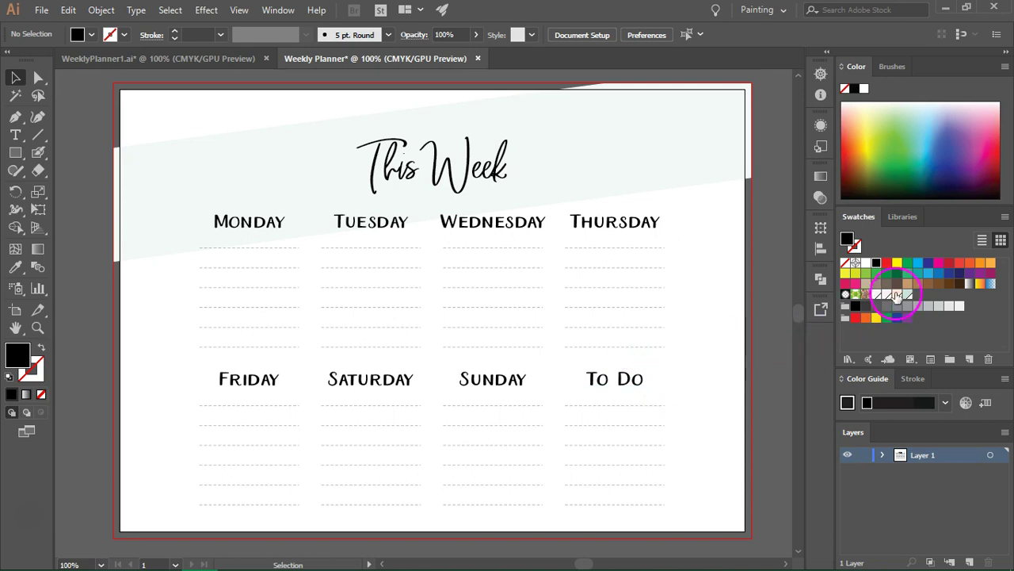
left_click(897, 294)
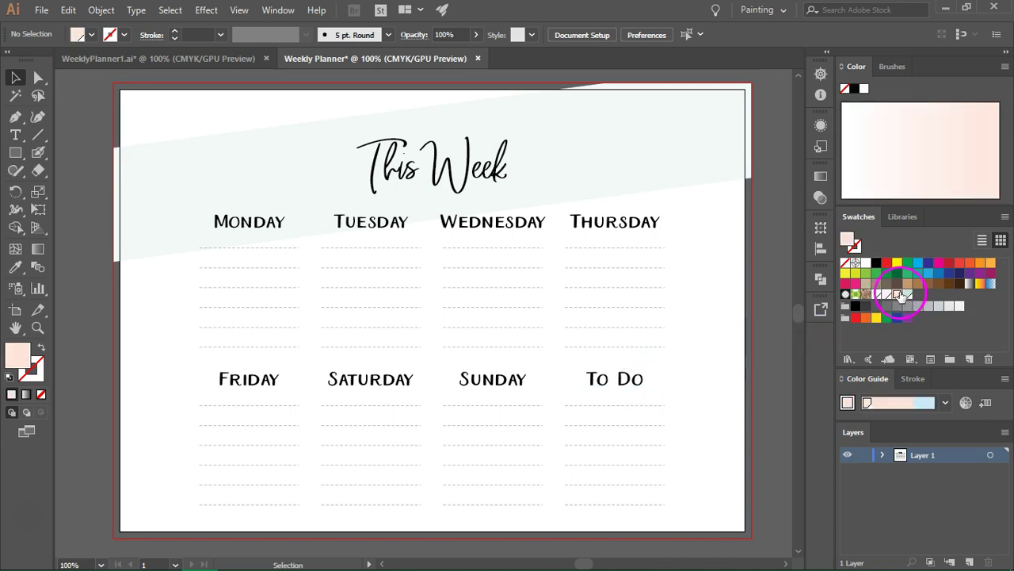
key("m")
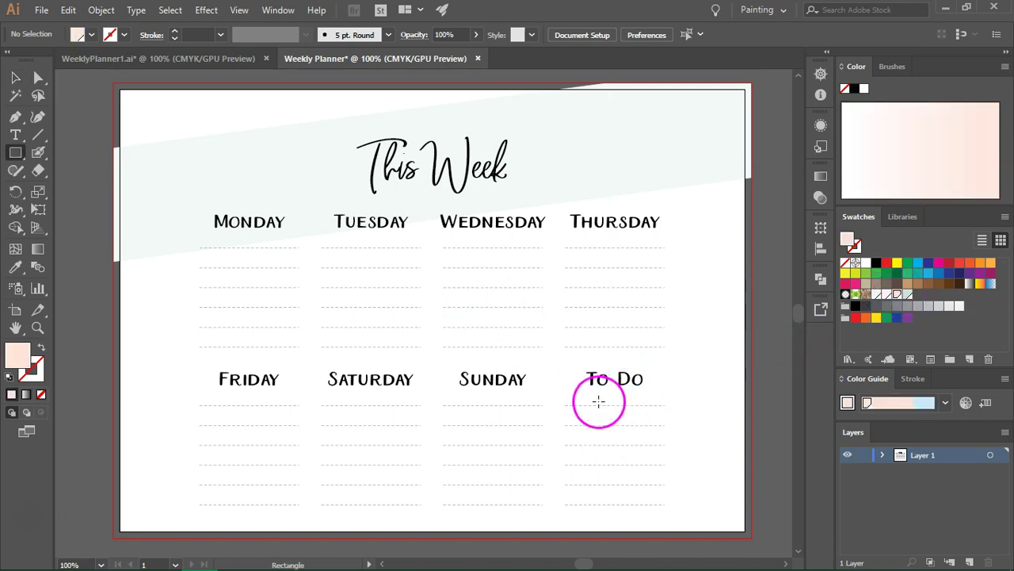
left_click_drag(569, 390, 580, 401)
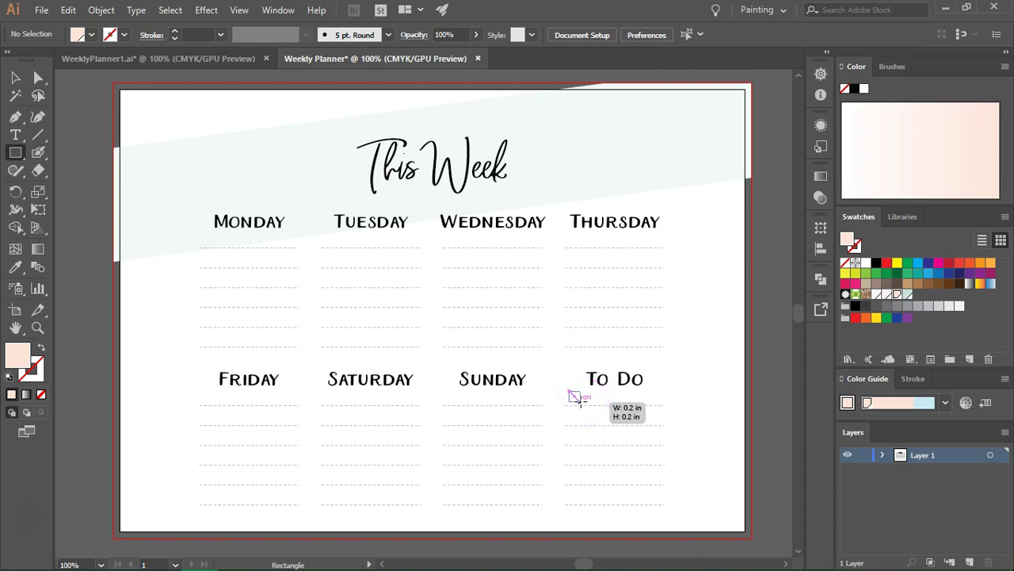
left_click_drag(578, 399, 576, 396)
key("v")
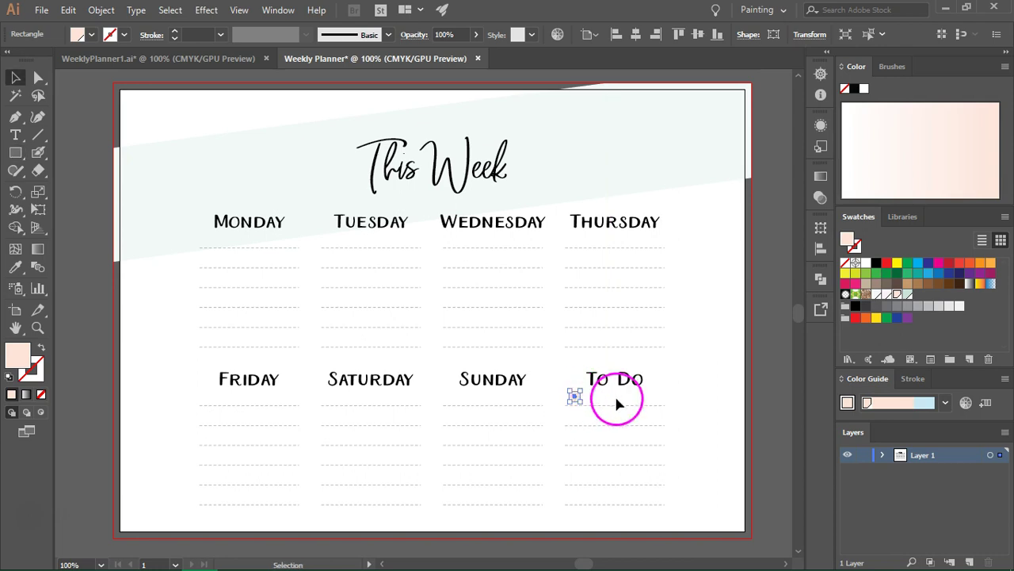
left_click(619, 404)
scroll(634, 415, "up", 1)
scroll(605, 420, "up", 1)
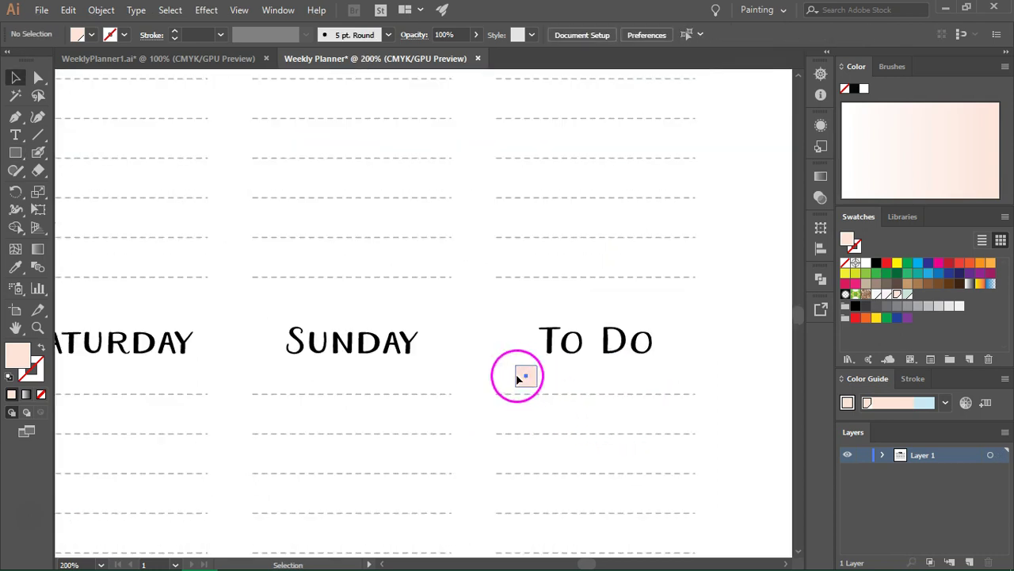
left_click_drag(518, 379, 507, 377)
scroll(508, 333, "down", 2)
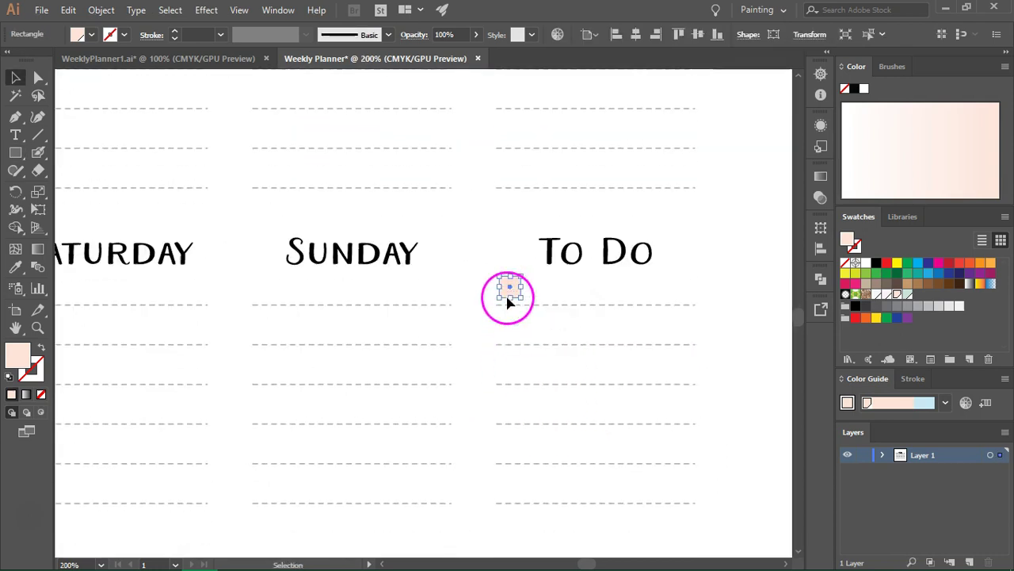
Step: Copy the square down to the bottom To Do line and select both squares
scroll(508, 301, "down", 1)
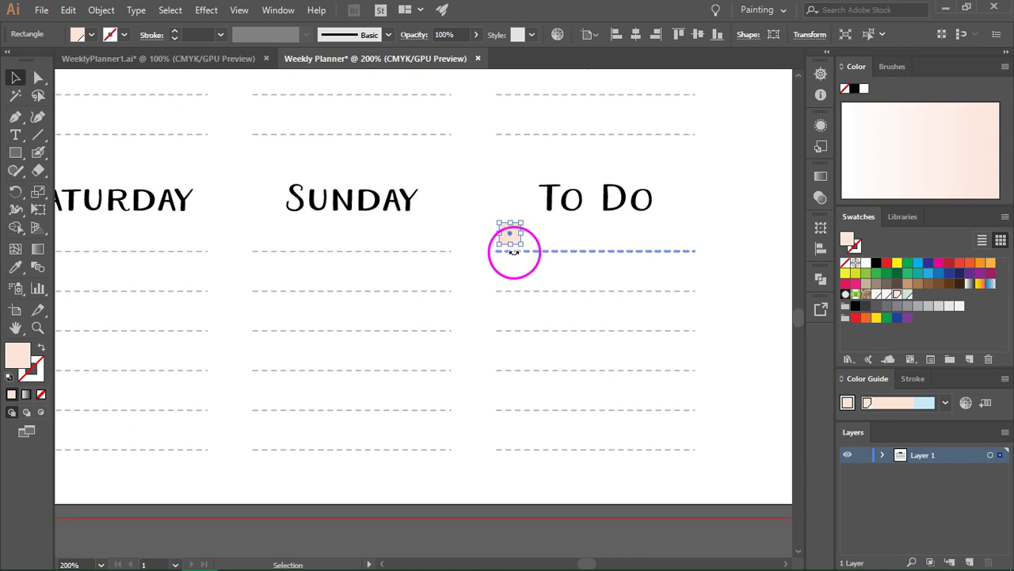
left_click(582, 243)
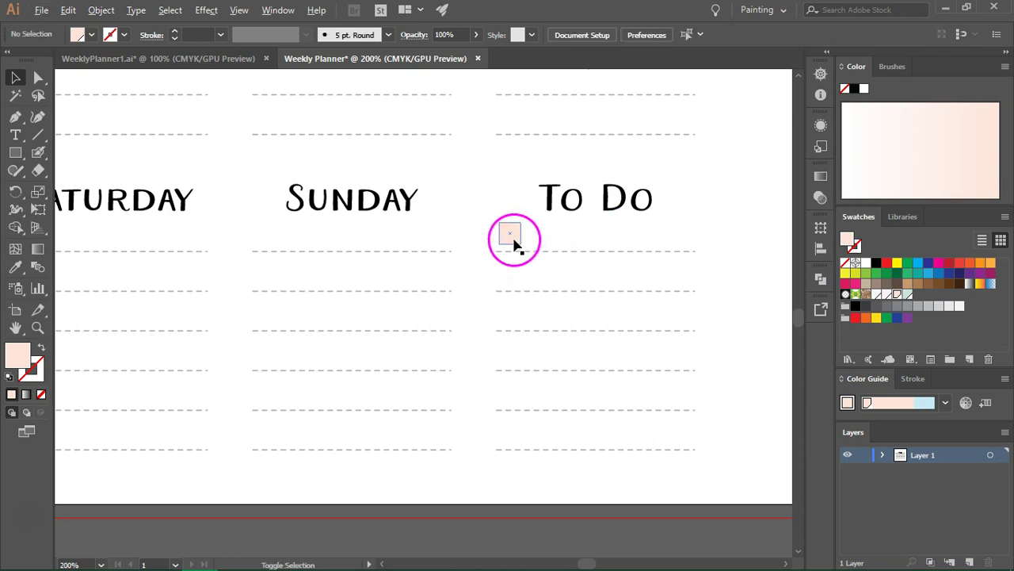
left_click_drag(515, 244, 515, 442)
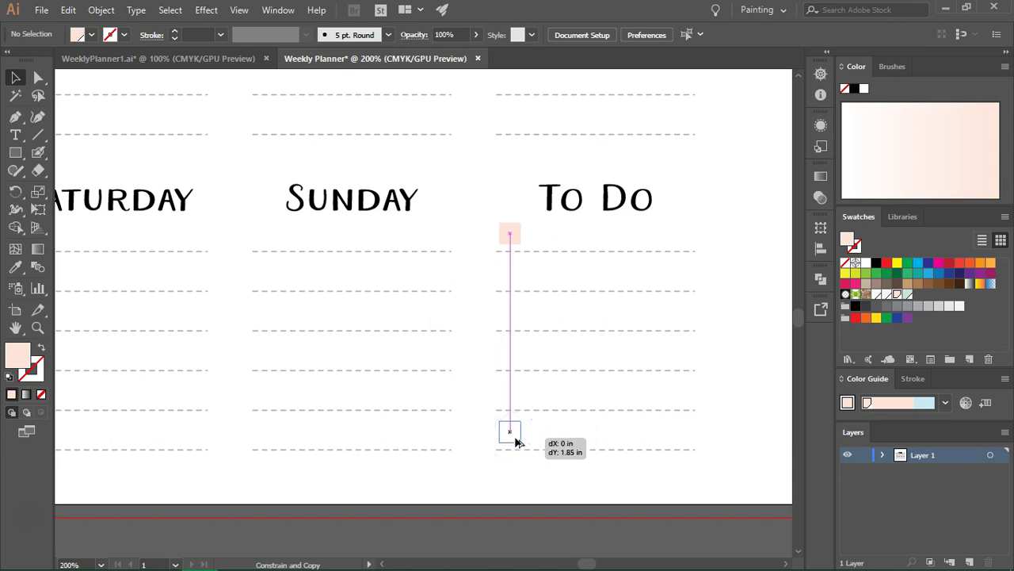
left_click_drag(515, 442, 516, 444)
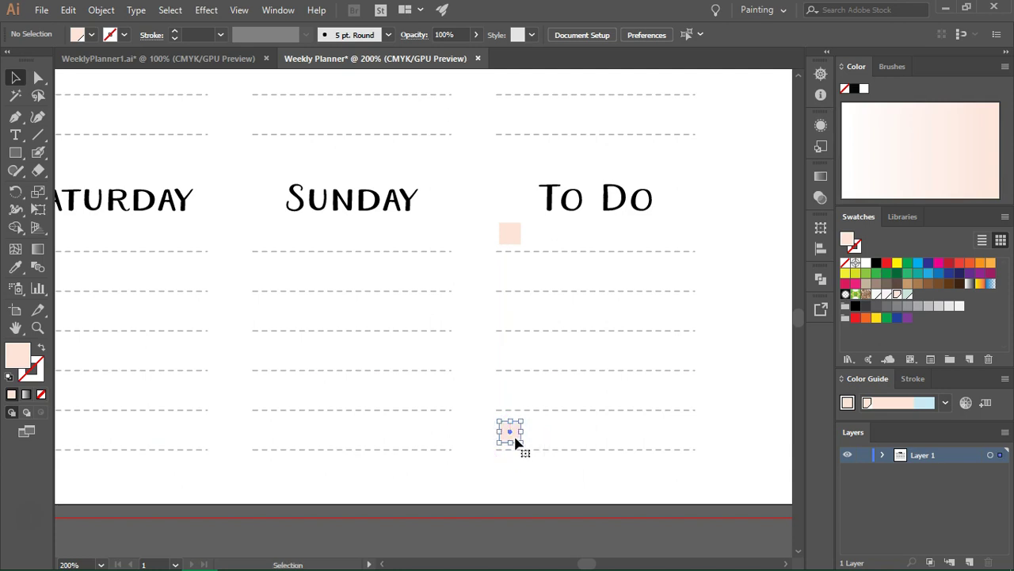
left_click(519, 232, "shift")
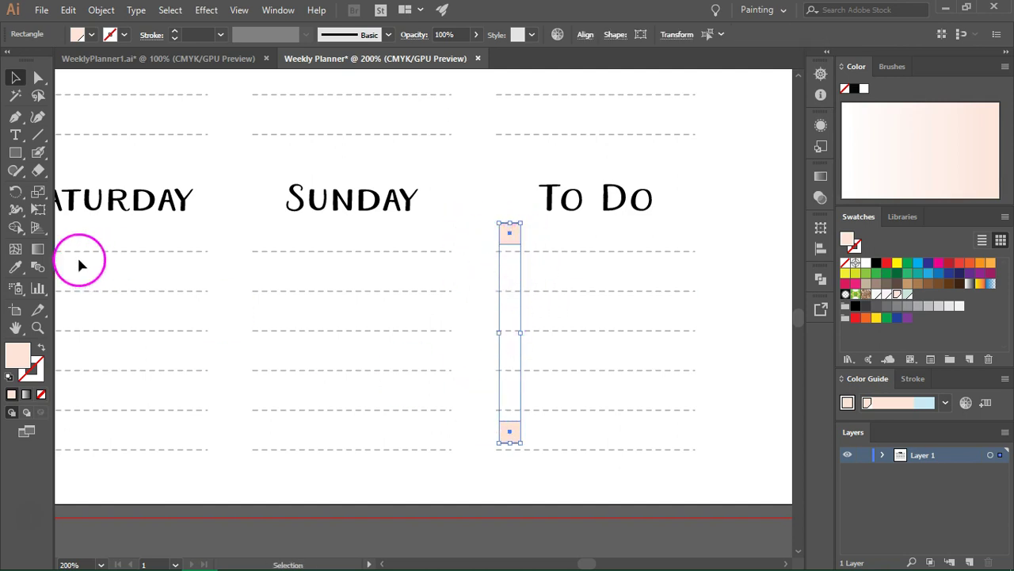
Step: Blend the two squares and expand the blend into six checkbox squares
left_click(39, 267)
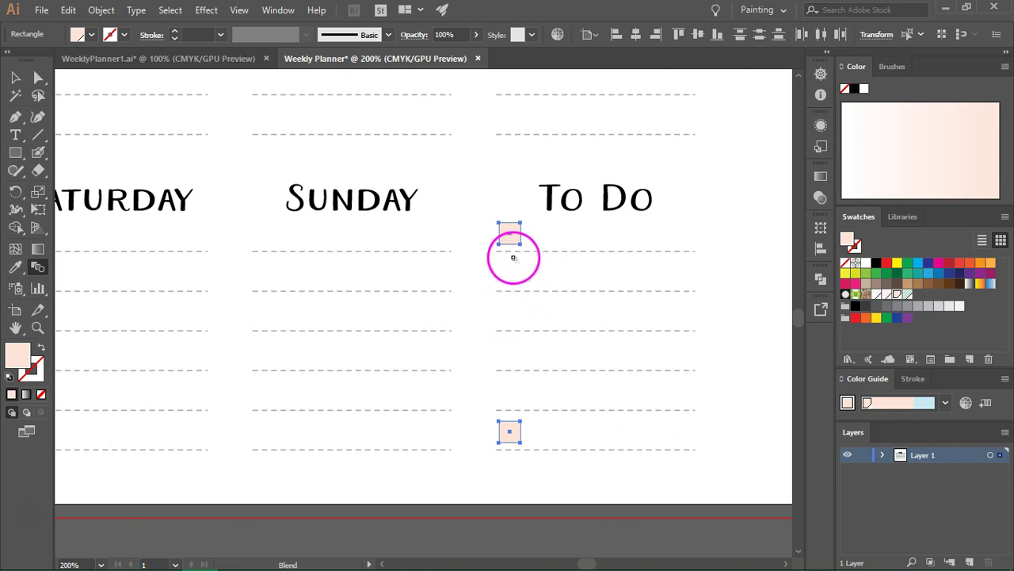
left_click(509, 238)
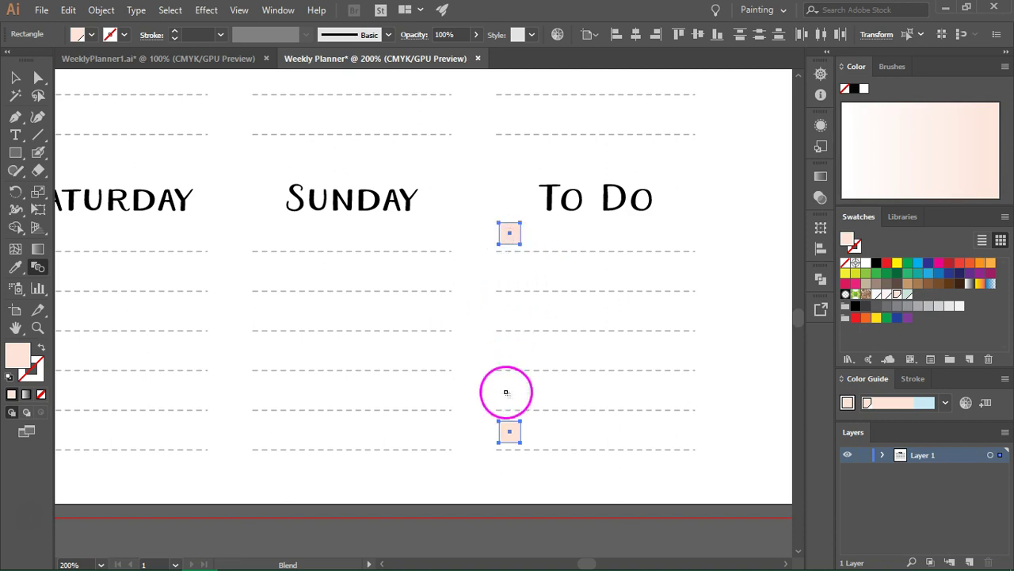
left_click(511, 432)
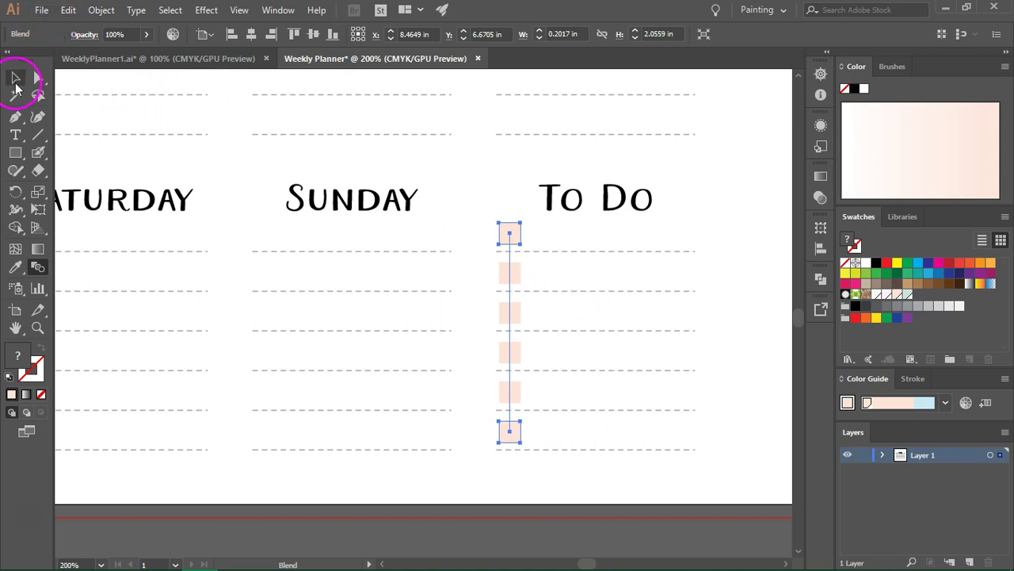
left_click(67, 10)
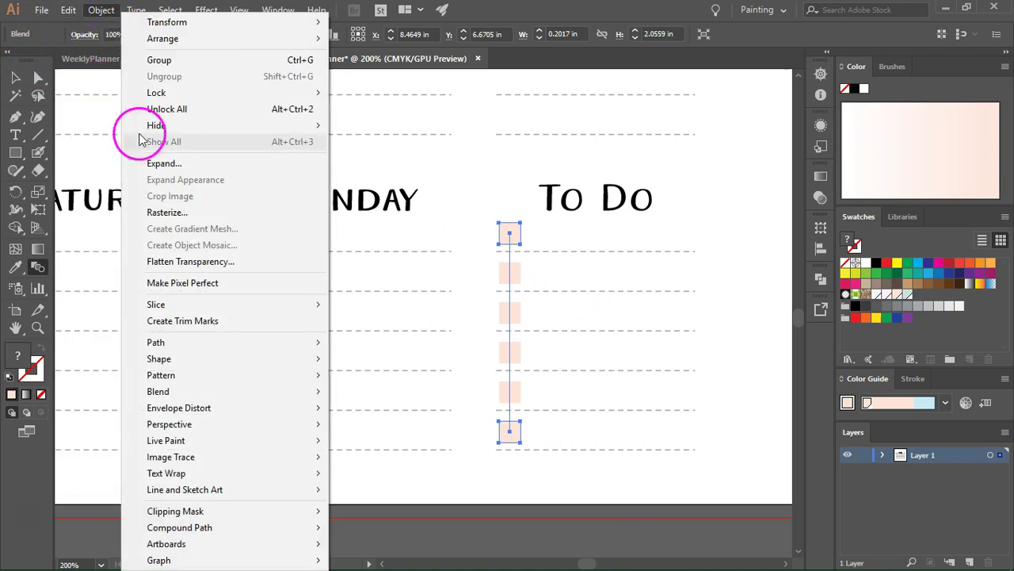
left_click(154, 162)
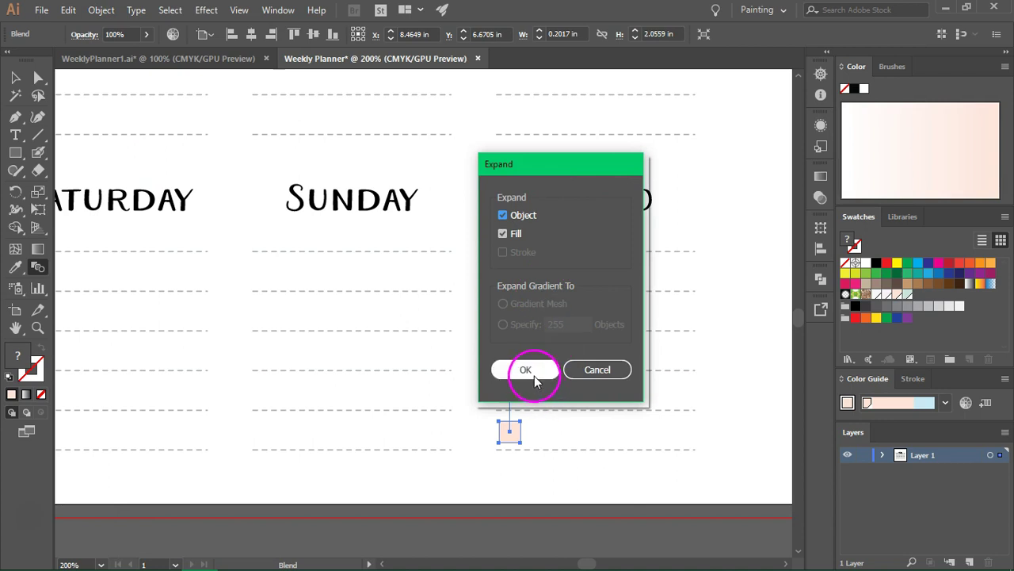
left_click(523, 369)
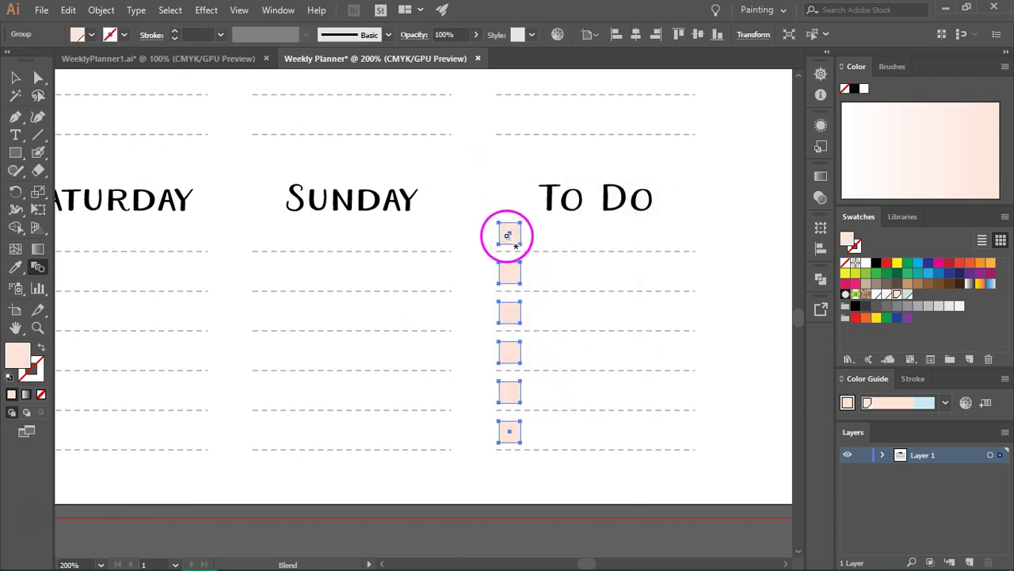
Step: Reselect the expanded checkbox square group, then deselect all artwork
left_click(15, 78)
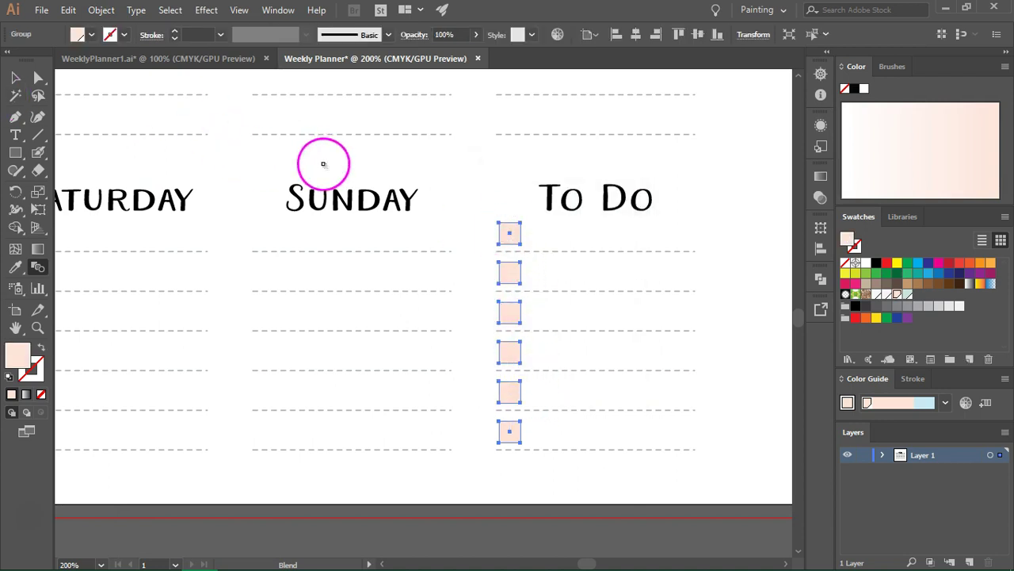
right_click(504, 238)
left_click(543, 217)
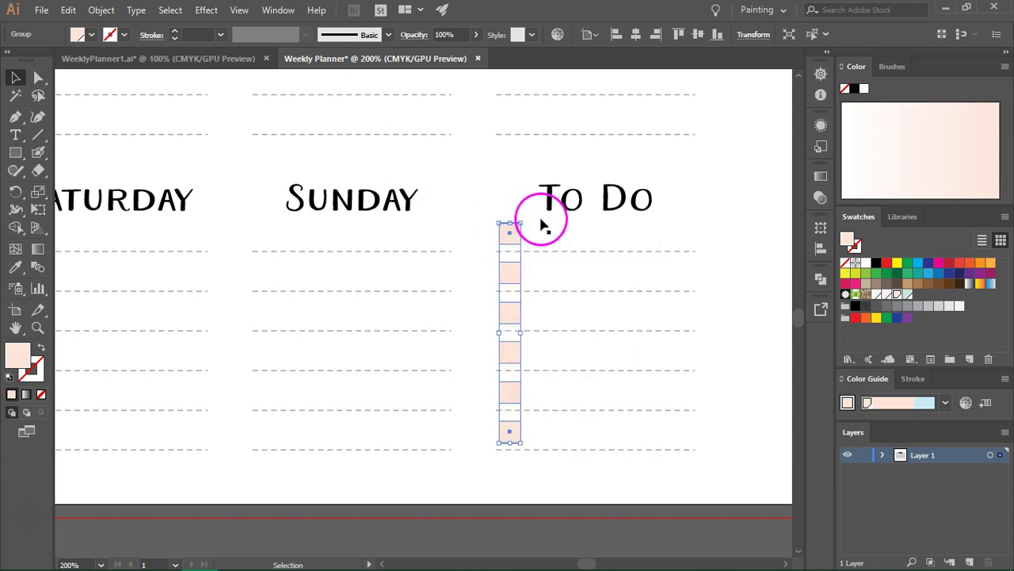
key("ctrl+a")
left_click(759, 226)
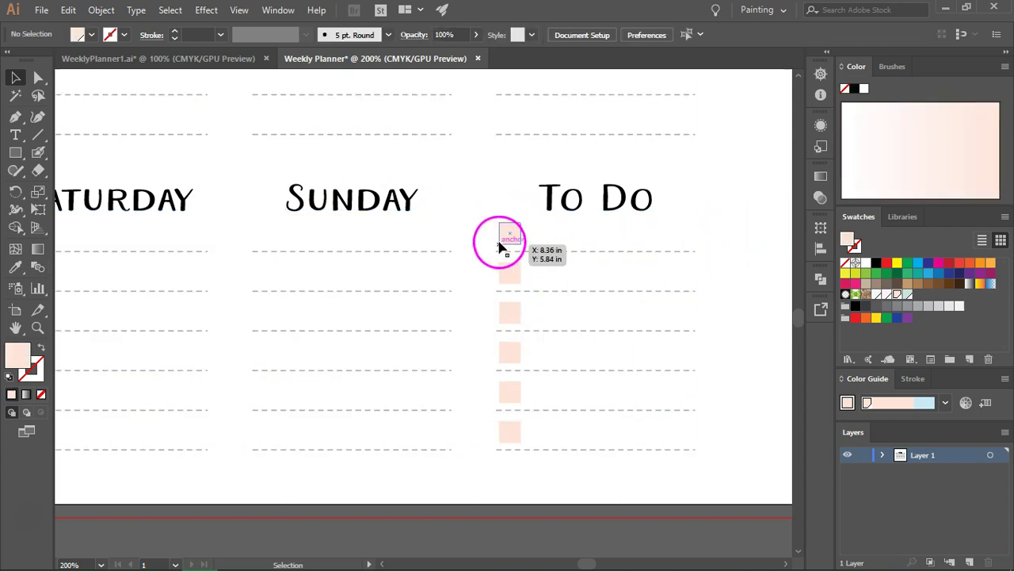
left_click(515, 233)
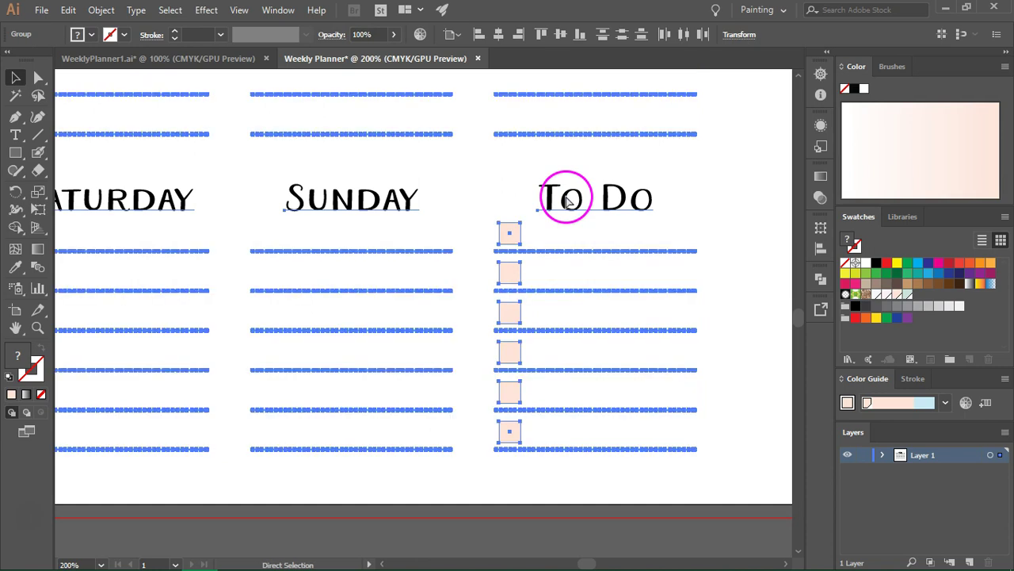
left_click(741, 211)
Step: Draw a light pink rectangle over the To Do heading
scroll(735, 227, "up", 1)
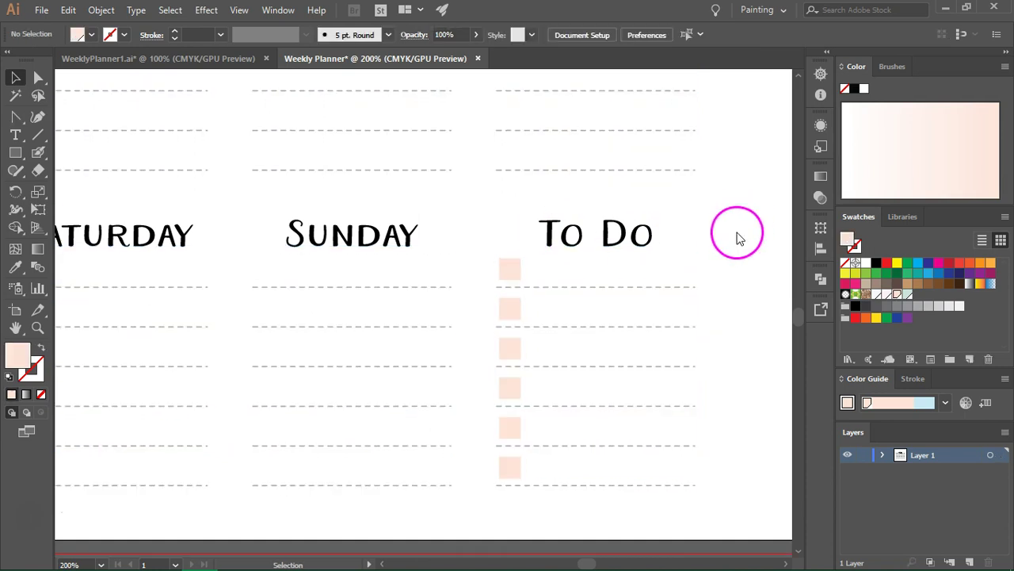
left_click(888, 295)
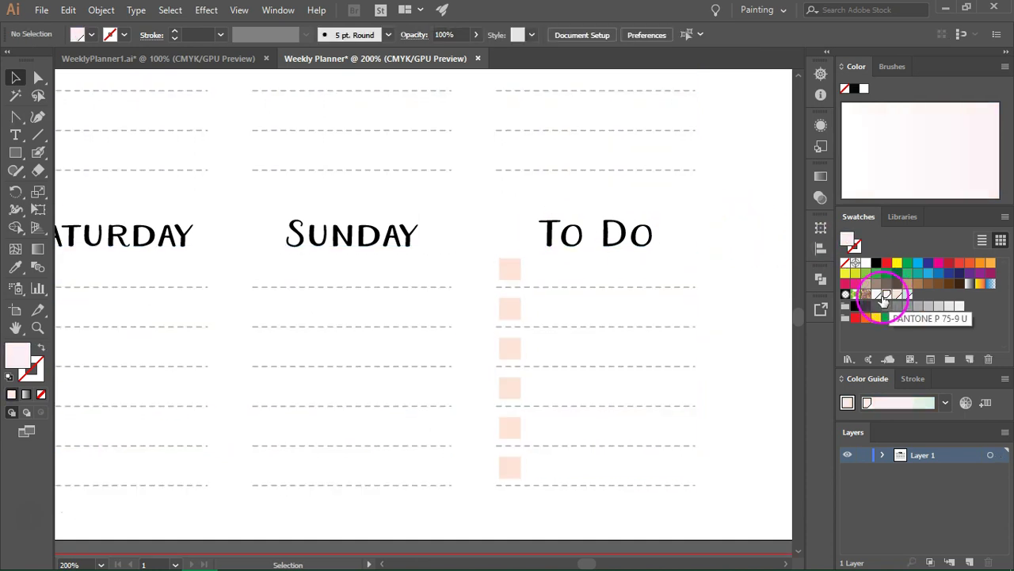
key("m")
left_click_drag(486, 194, 701, 250)
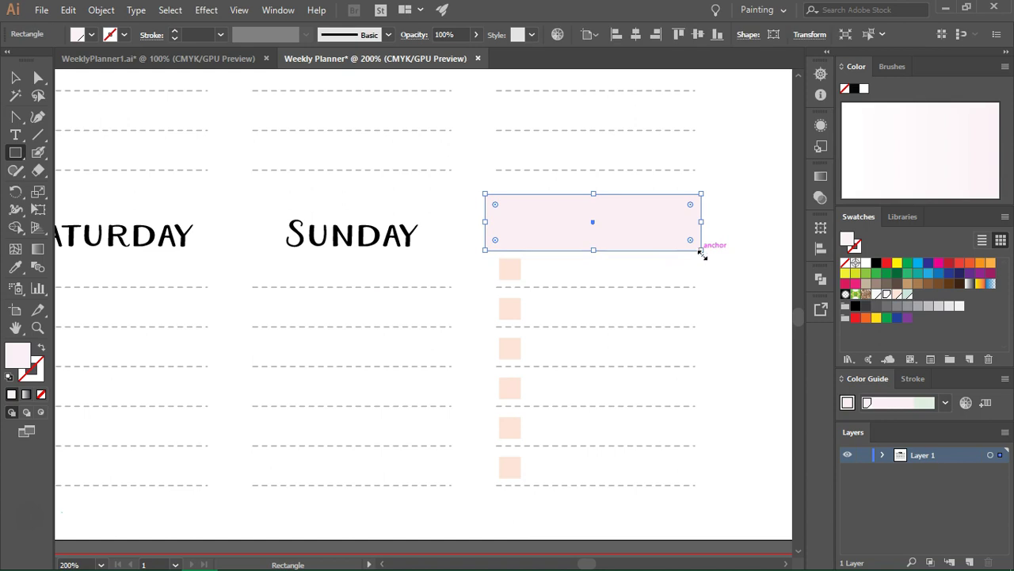
Step: Add anchors at the midpoints of the rectangle's short sides and push them inward to notch both ends
left_click(17, 116)
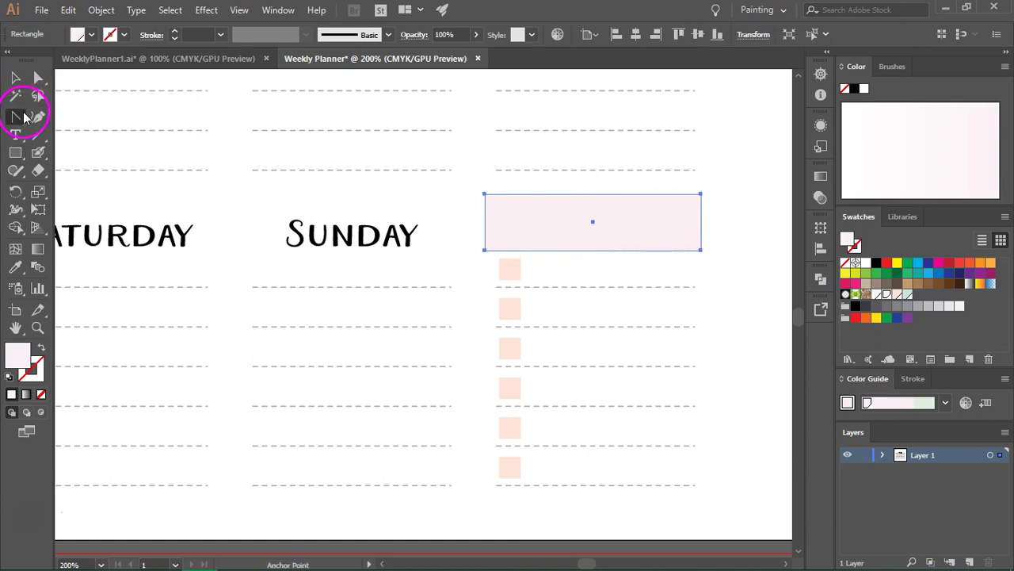
left_click(81, 140)
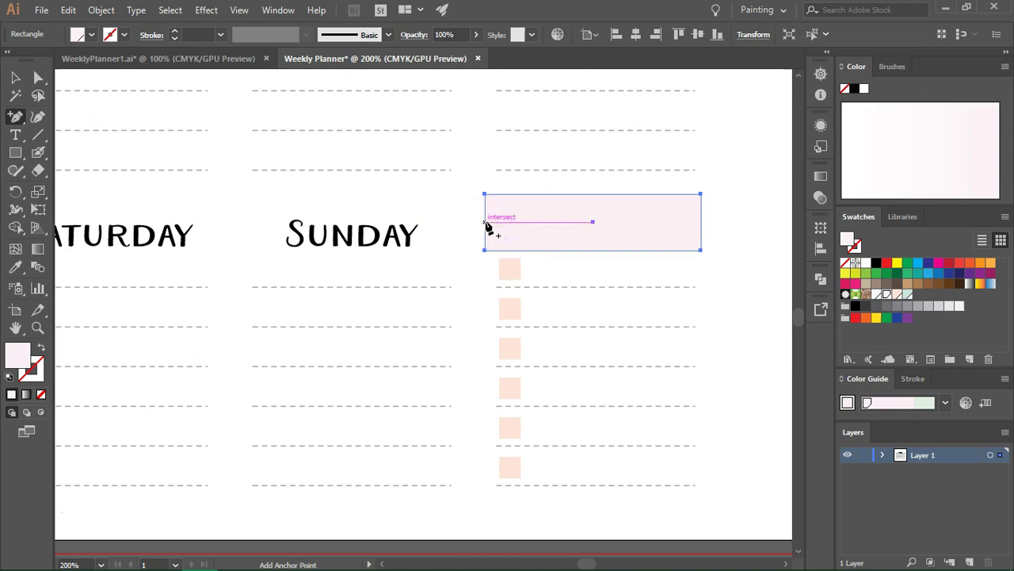
left_click(485, 223)
left_click_drag(668, 235, 705, 228)
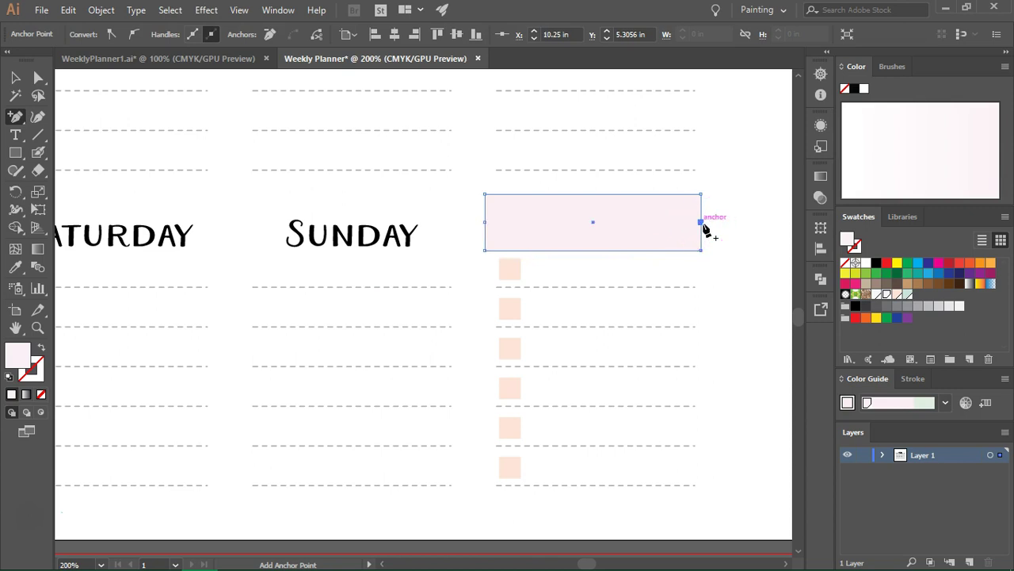
left_click_drag(705, 202, 701, 225)
left_click_drag(22, 125, 63, 169)
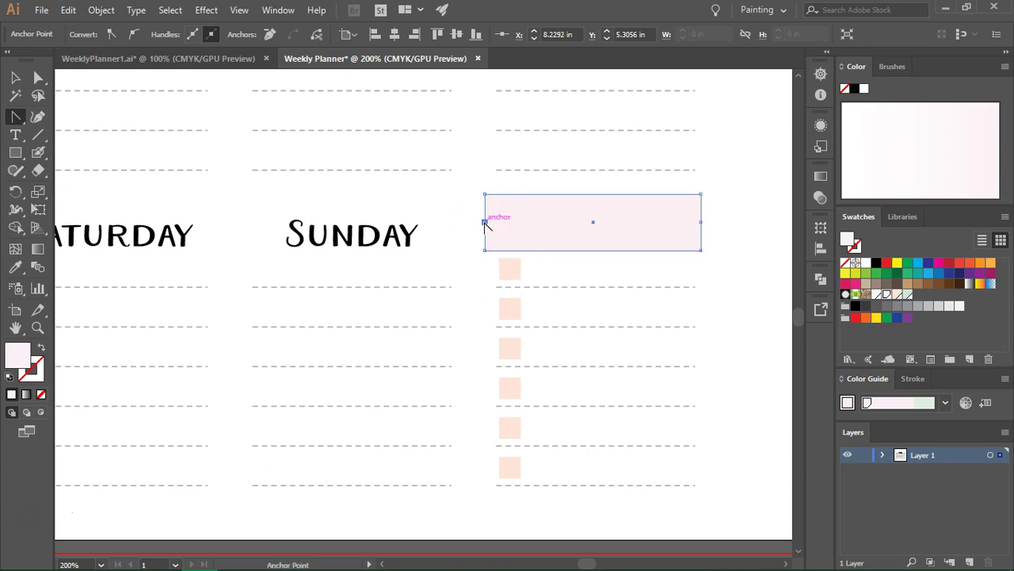
mouse_move(461, 221)
left_mouse_down()
mouse_move(452, 212)
mouse_move(472, 183)
left_mouse_up()
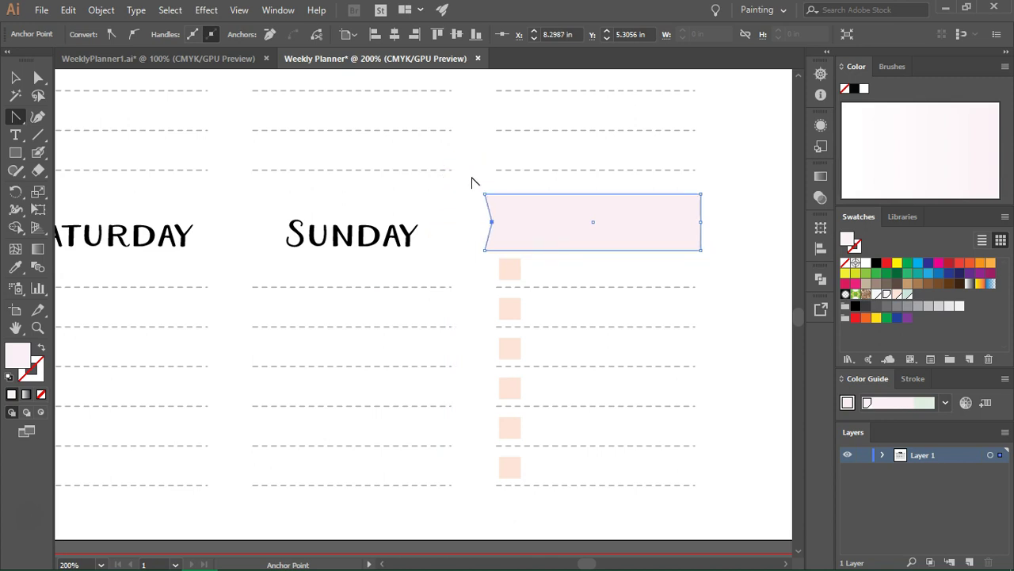
left_click_drag(716, 229, 702, 225)
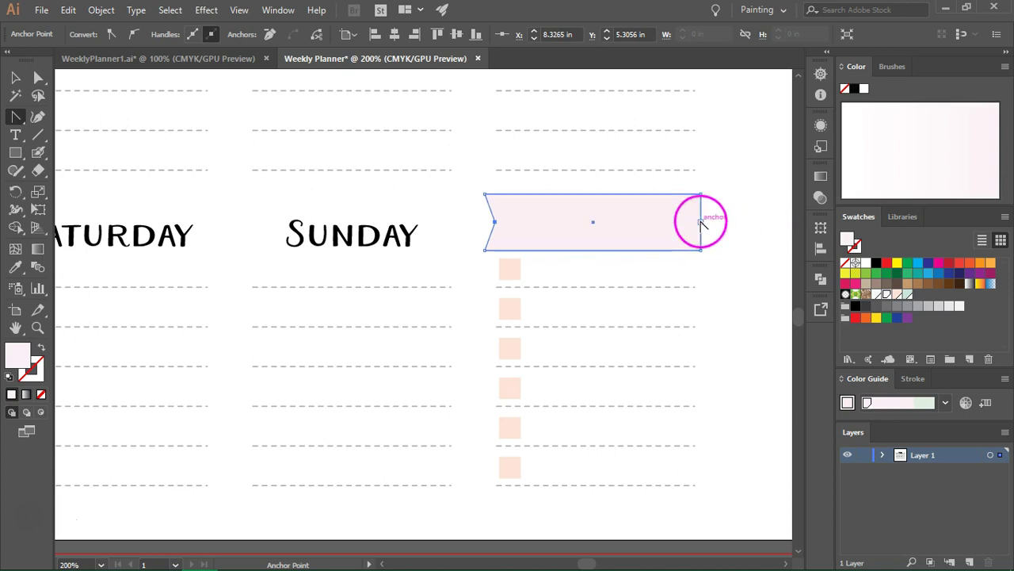
left_click(702, 225)
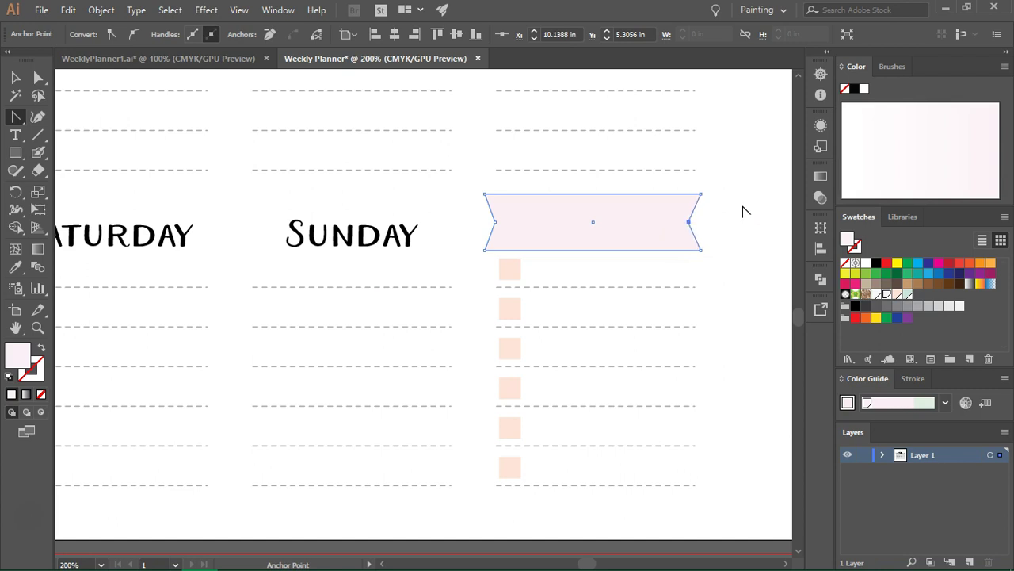
Step: Send the ribbon behind the To Do text and tilt it slightly
key("v")
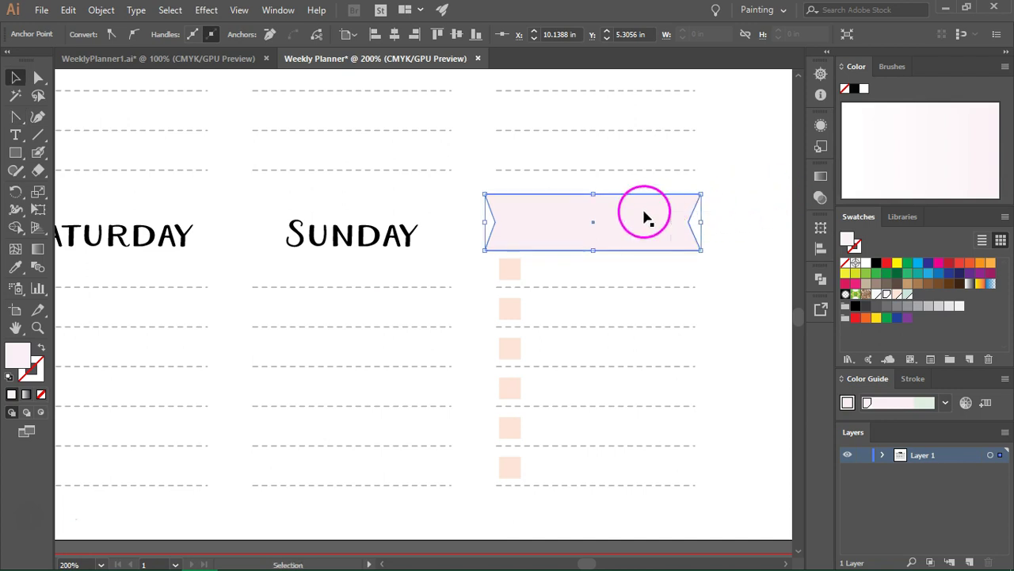
right_click(645, 216)
mouse_move(686, 443)
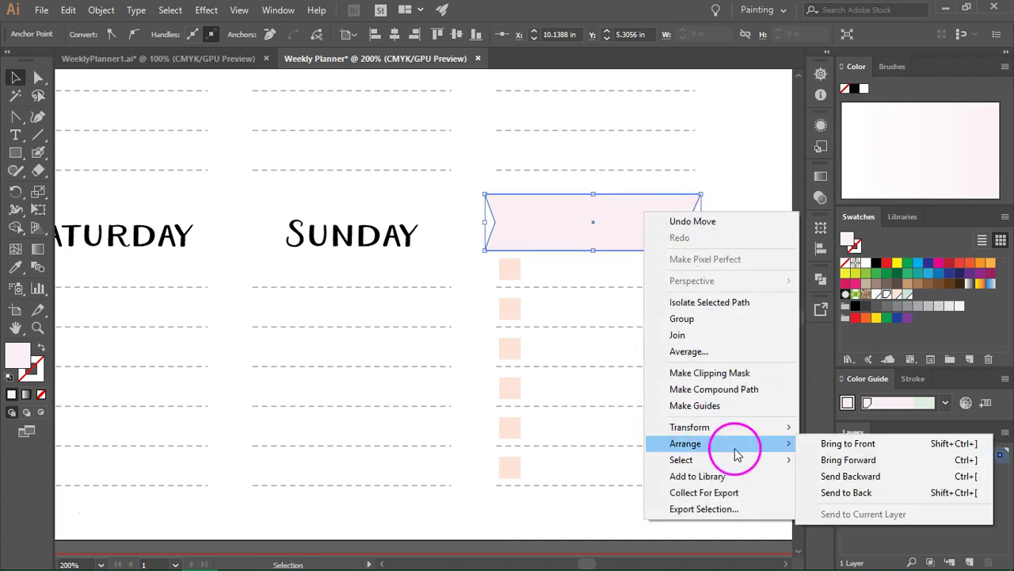
left_click(858, 492)
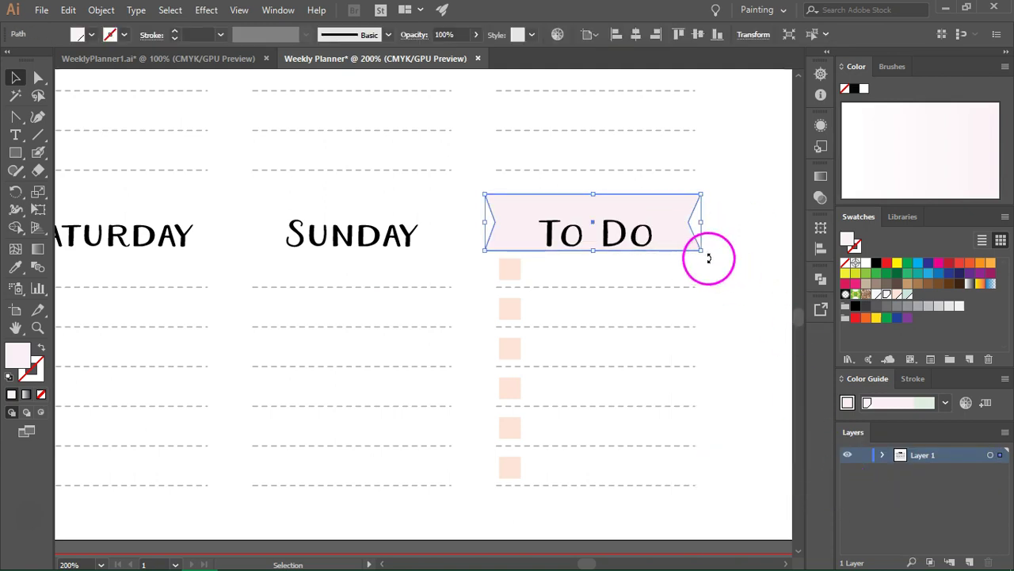
mouse_move(706, 256)
left_mouse_down()
mouse_move(707, 275)
mouse_move(673, 222)
mouse_move(678, 250)
left_mouse_up()
left_click(743, 193)
Step: Save the document as Weekly Planner.ai, accepting the default Illustrator options
key("ctrl+minus")
key("ctrl+minus")
key("ctrl+minus")
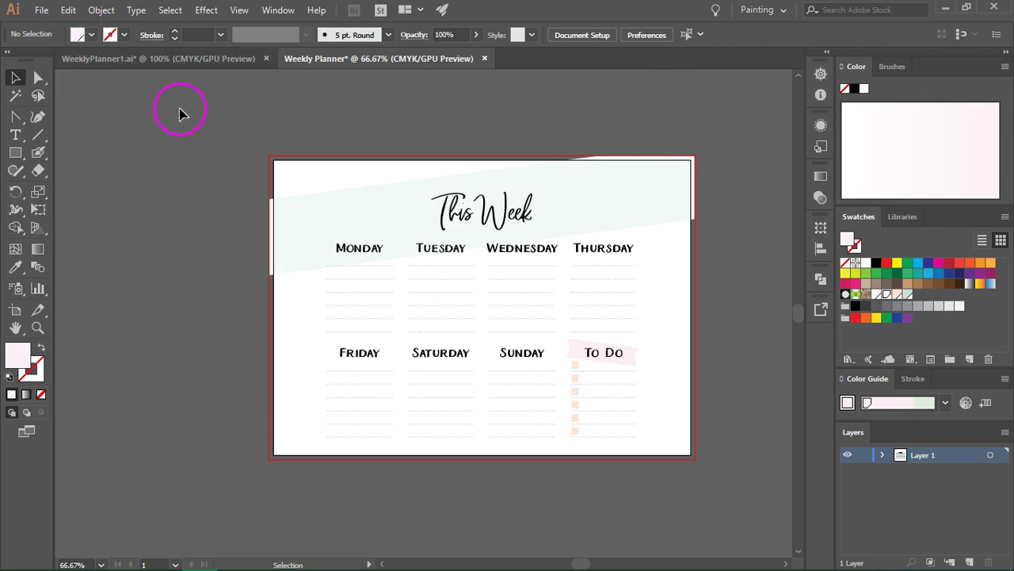
left_click(42, 9)
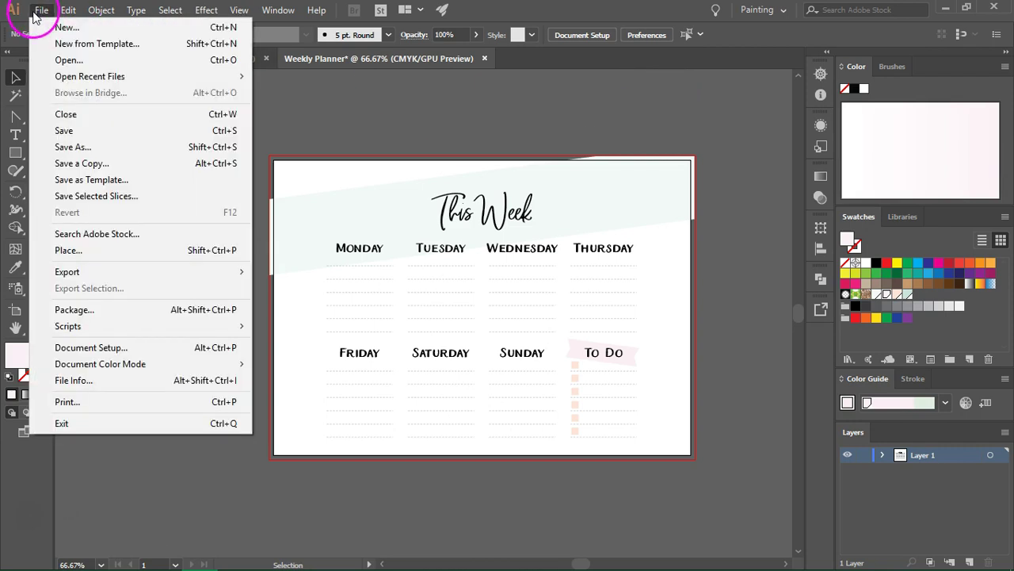
left_click(64, 131)
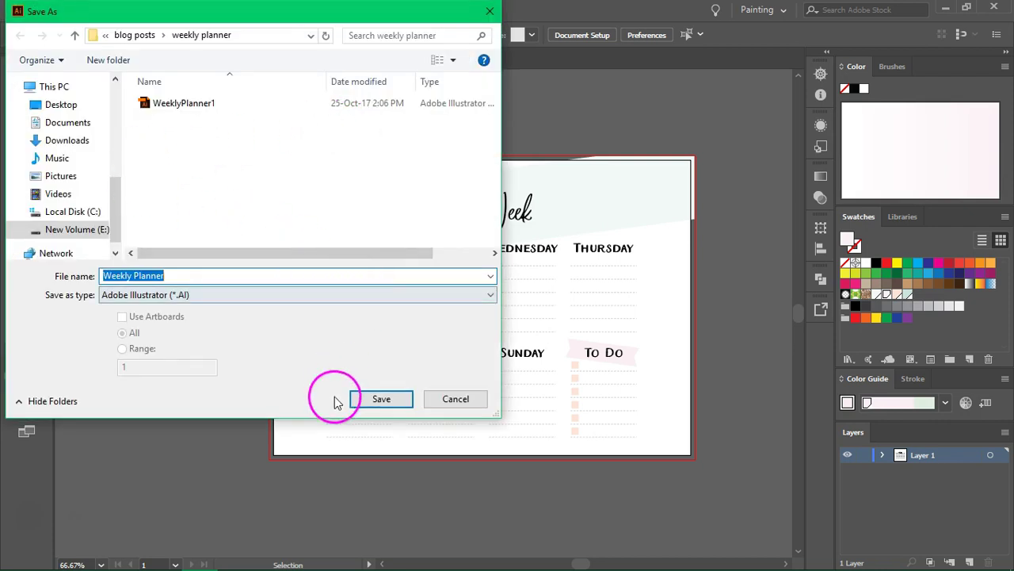
left_click(378, 403)
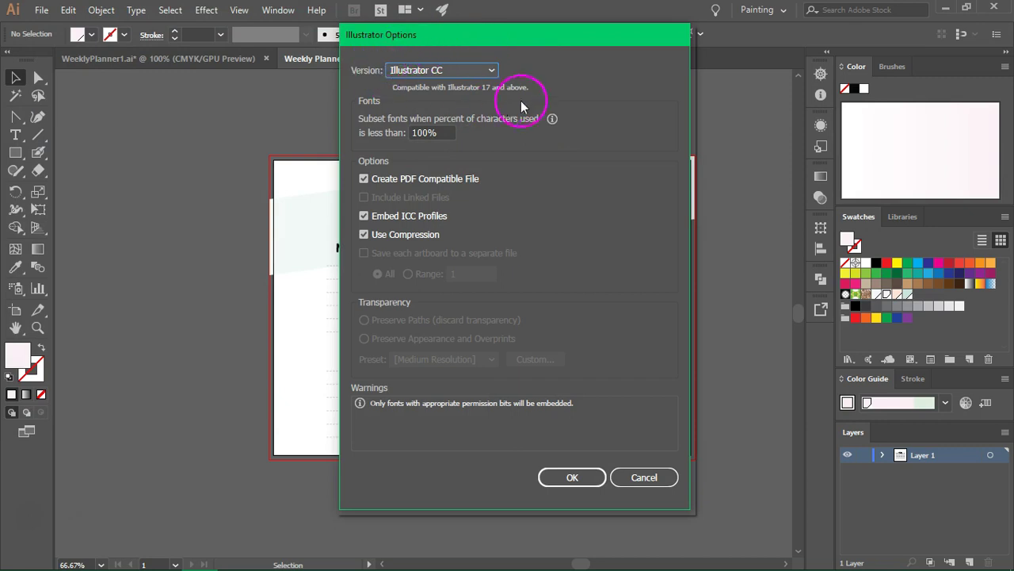
left_click(552, 478)
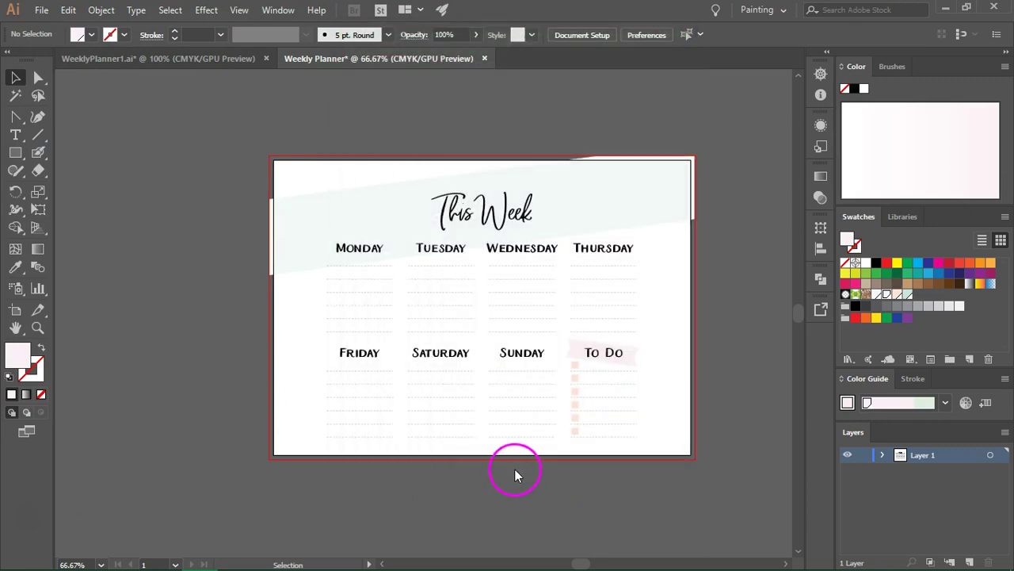
Step: Save a copy of Weekly Planner in Adobe PDF format
left_click(41, 10)
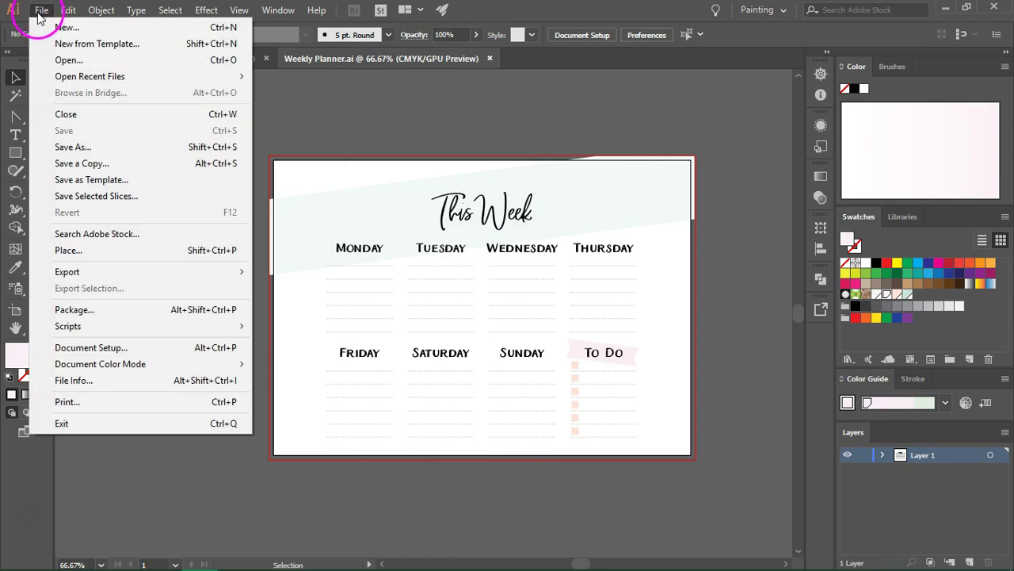
left_click(71, 147)
left_click(169, 301)
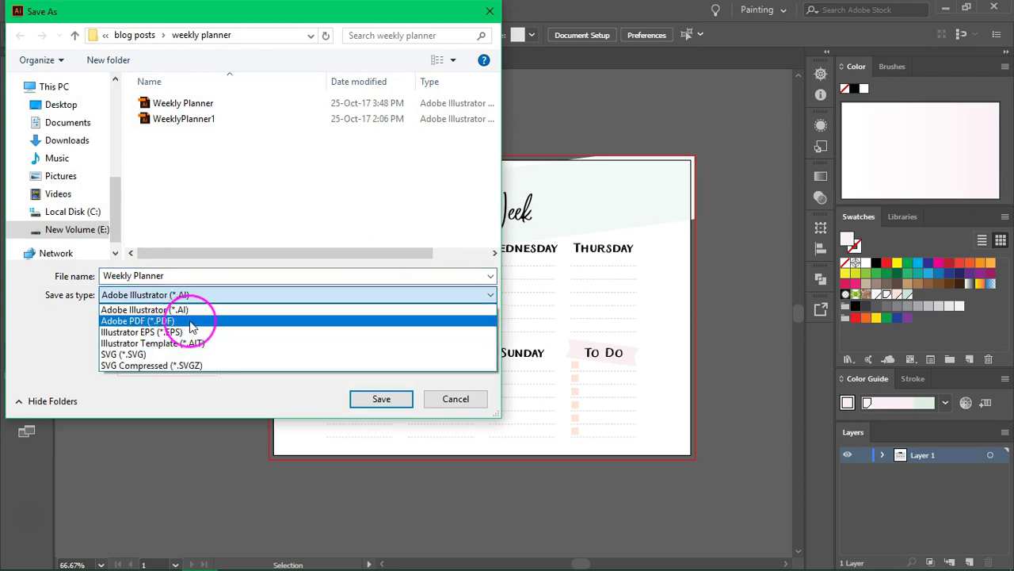
left_click(290, 321)
left_click(379, 400)
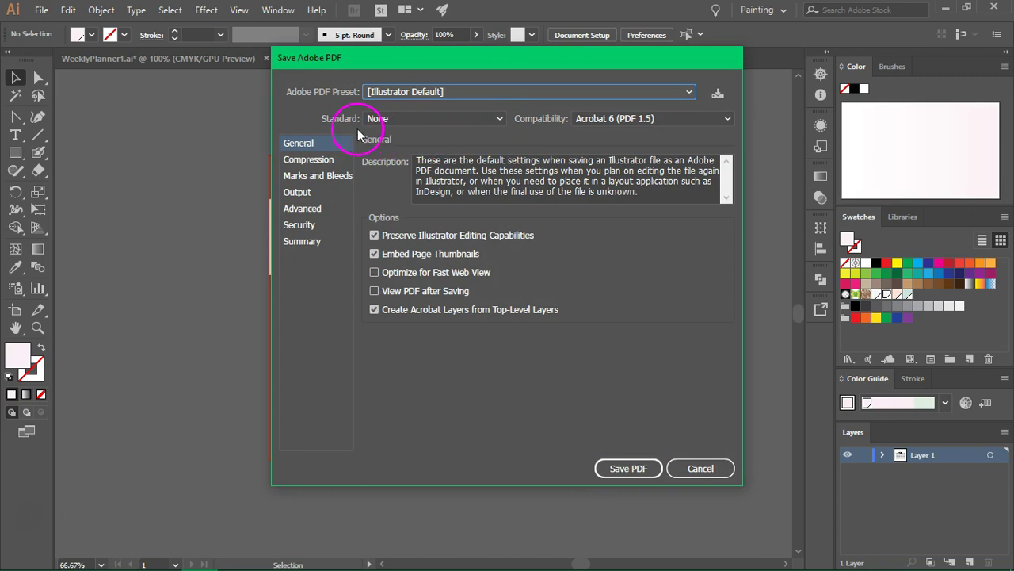
Step: Enable Trim Marks under Marks and Bleeds and write out the PDF
left_click(318, 176)
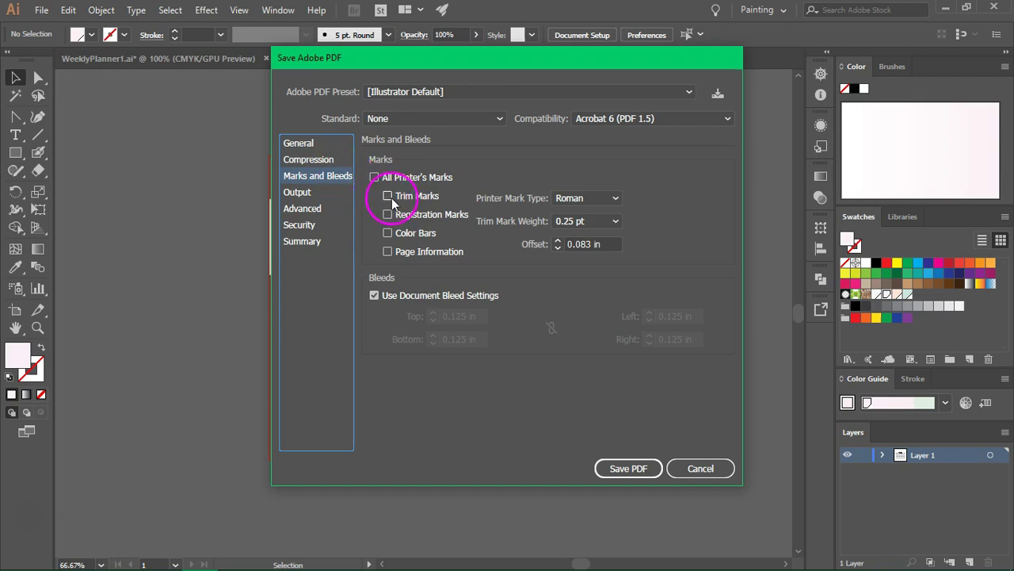
left_click(393, 205)
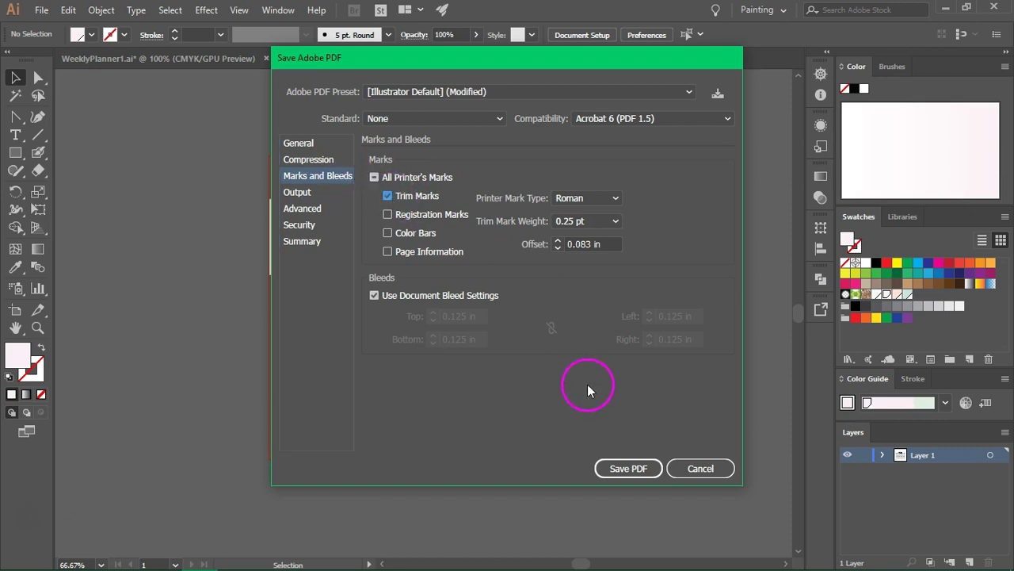
left_click(630, 468)
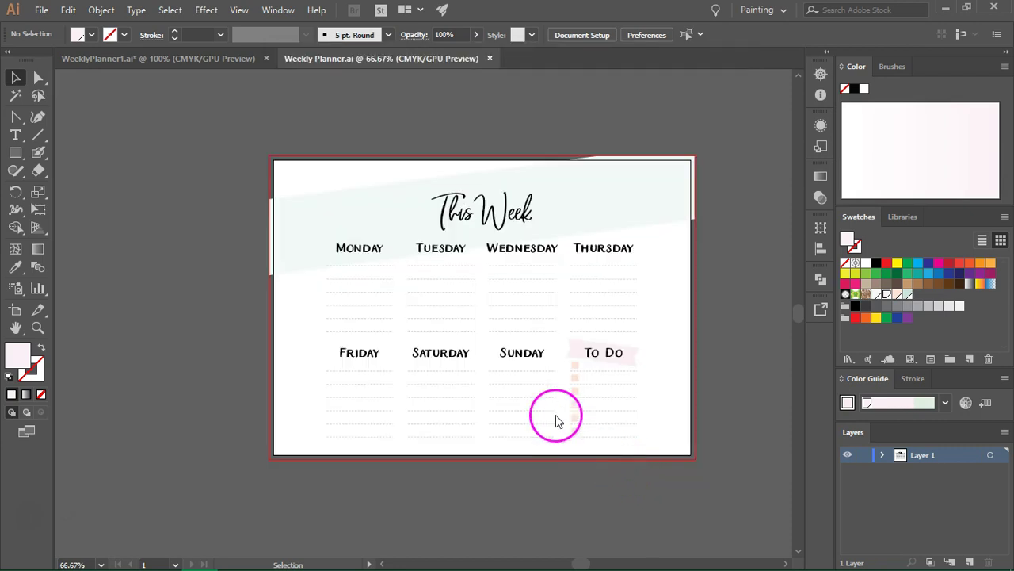